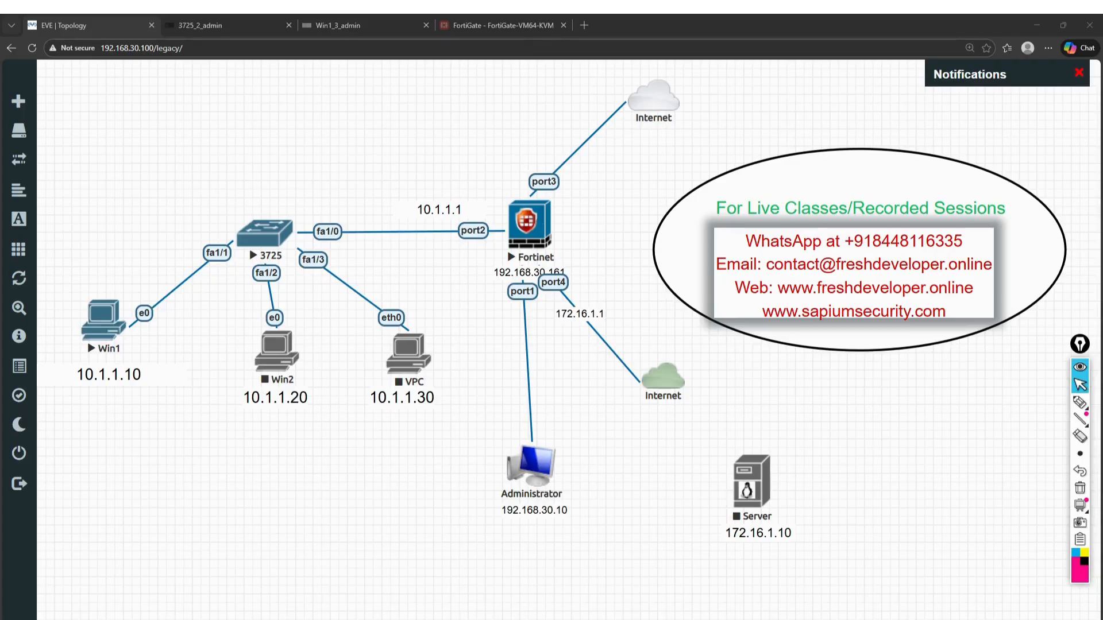
Circle Win1 with the pen and draw an arrow along its path through the switch and Fortinet firewall to the port3 Internet cloud.
mouse_move(1079, 402)
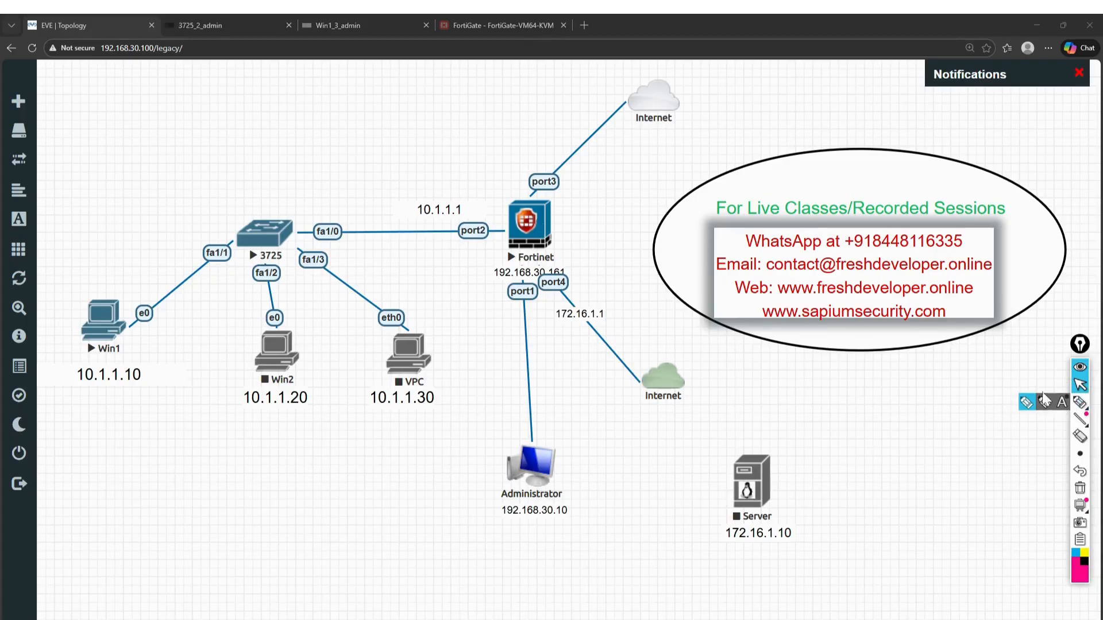
left_click(1027, 404)
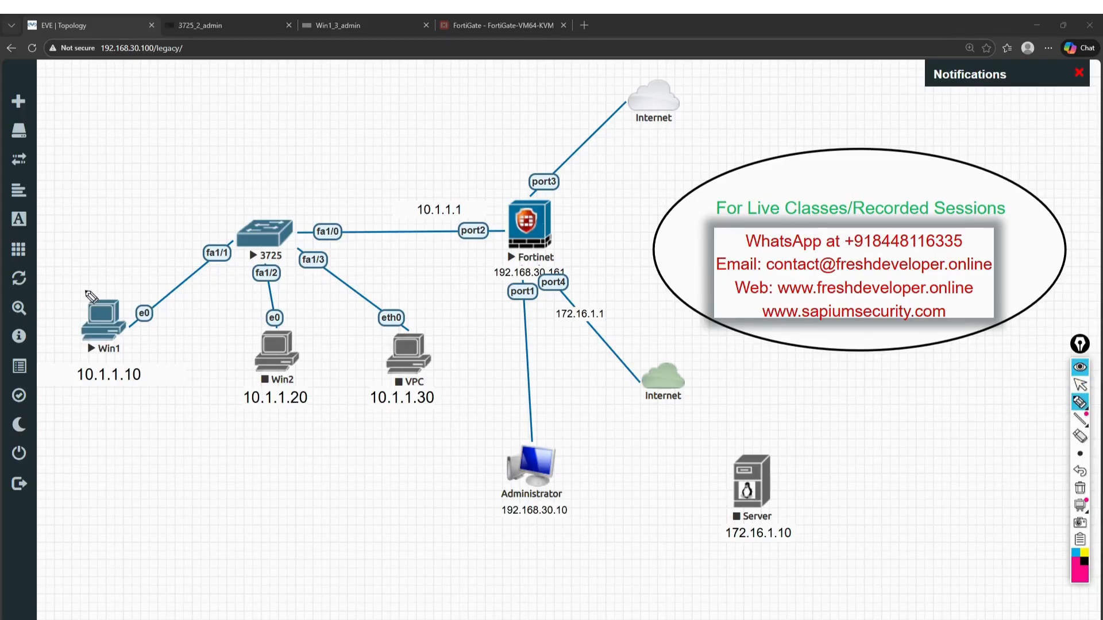
mouse_move(87, 292)
left_mouse_down()
mouse_move(57, 353)
mouse_move(167, 304)
mouse_move(133, 285)
mouse_move(208, 228)
mouse_move(406, 232)
mouse_move(530, 214)
mouse_move(610, 125)
mouse_move(626, 95)
mouse_move(610, 95)
left_mouse_up()
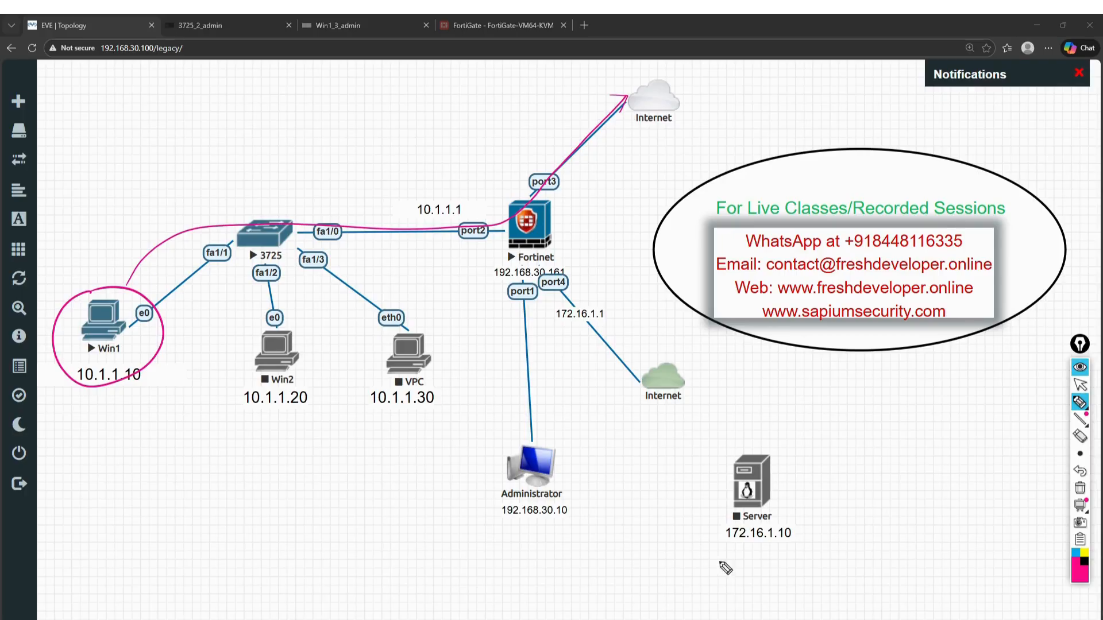
left_click(1081, 386)
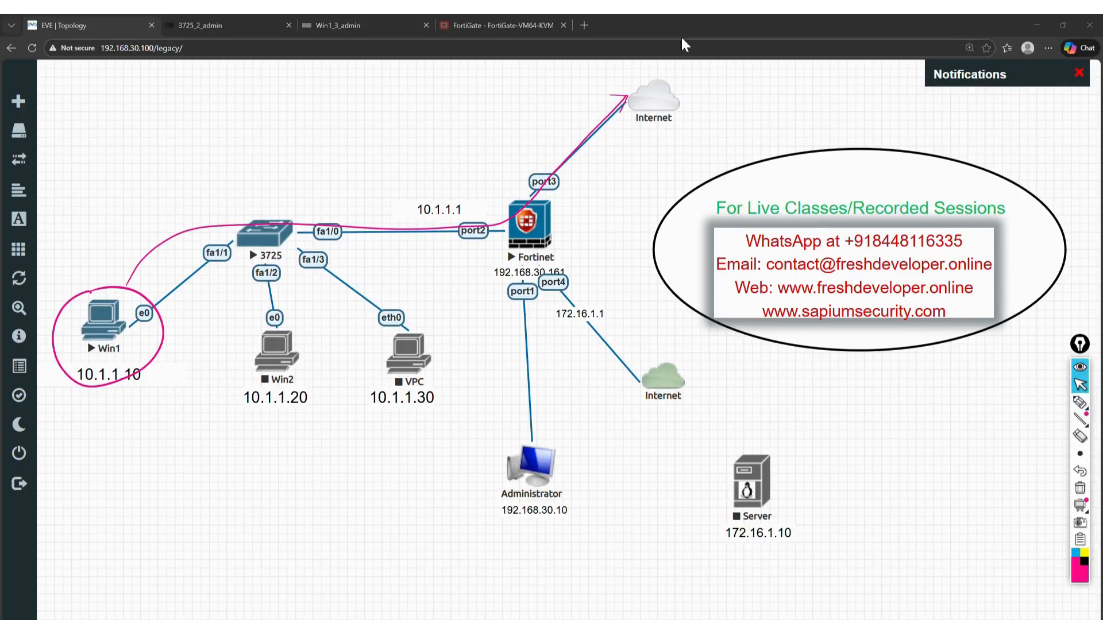
Reconnect the disconnected Win1 remote console session and clear the pen annotations over it.
left_click(516, 23)
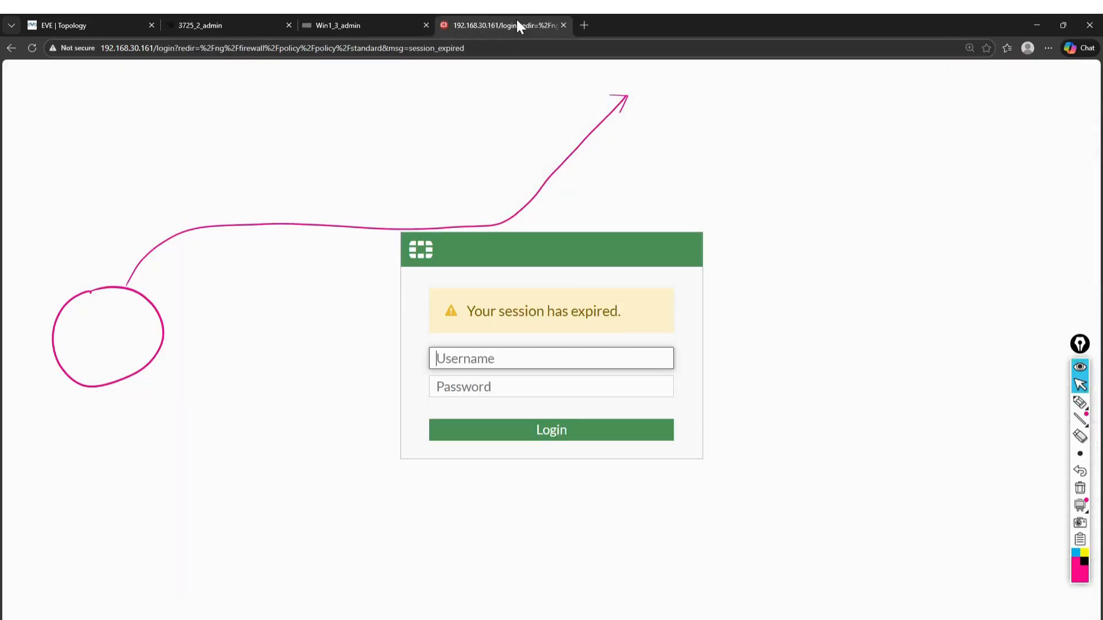
left_click(362, 25)
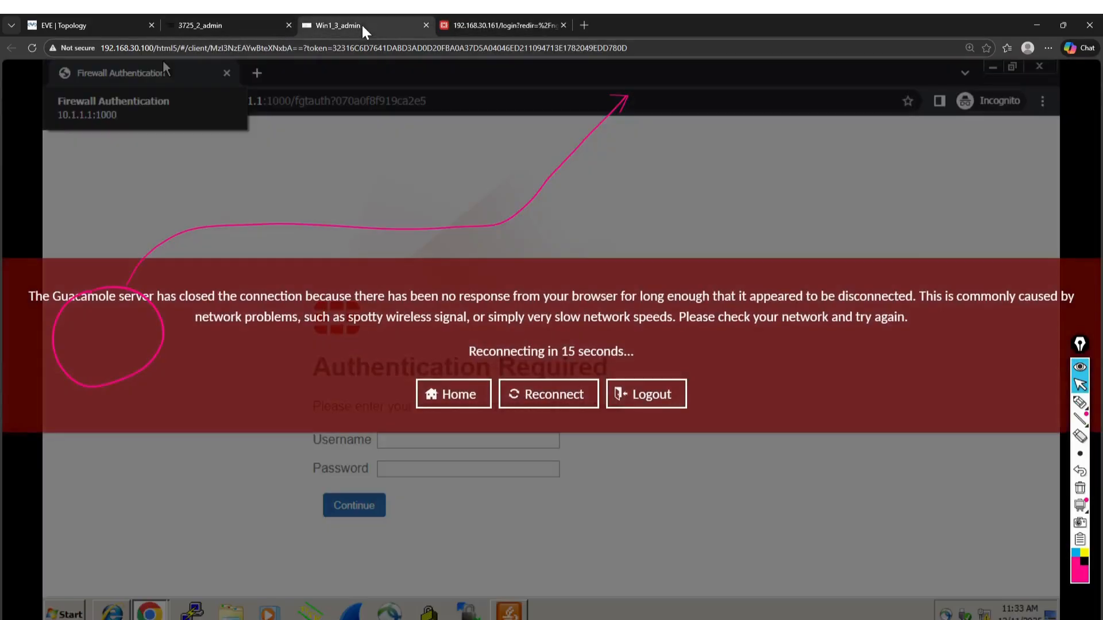
left_click(569, 386)
mouse_move(1079, 413)
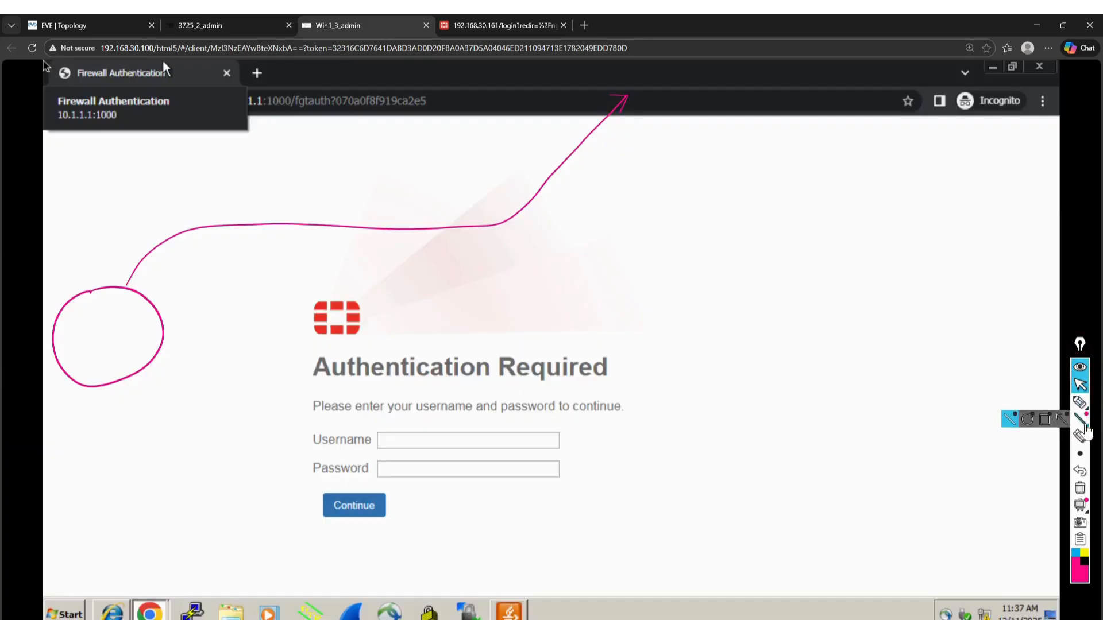
left_click(1081, 490)
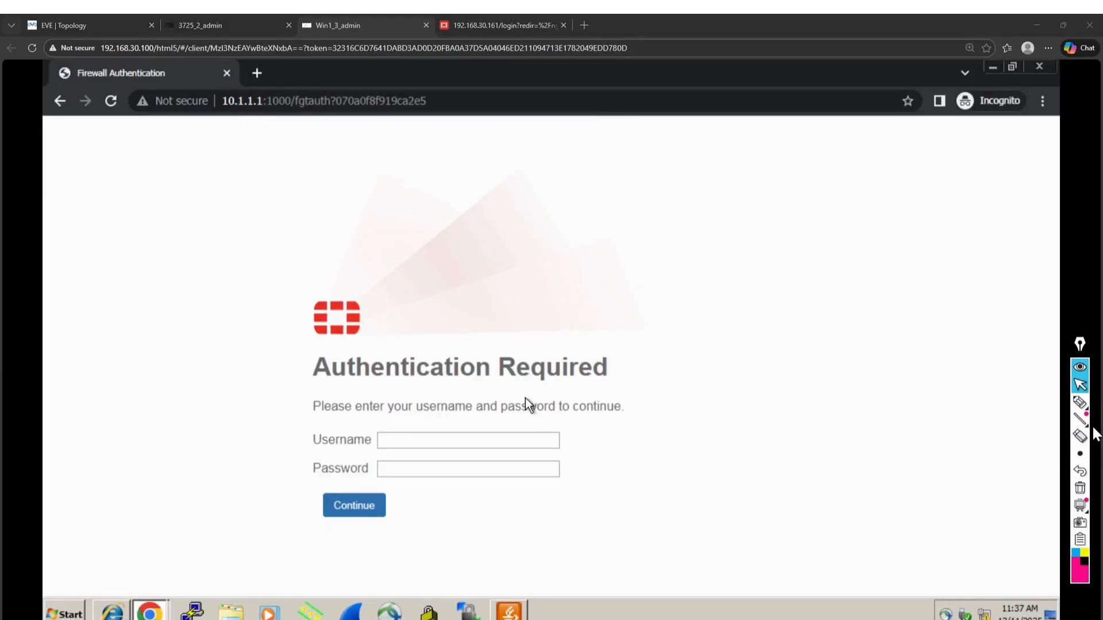
Mark the Username and Password fields and the Authentication Required heading with the pen, and circle the 10.1.1.1:1000 portal address.
mouse_move(1079, 405)
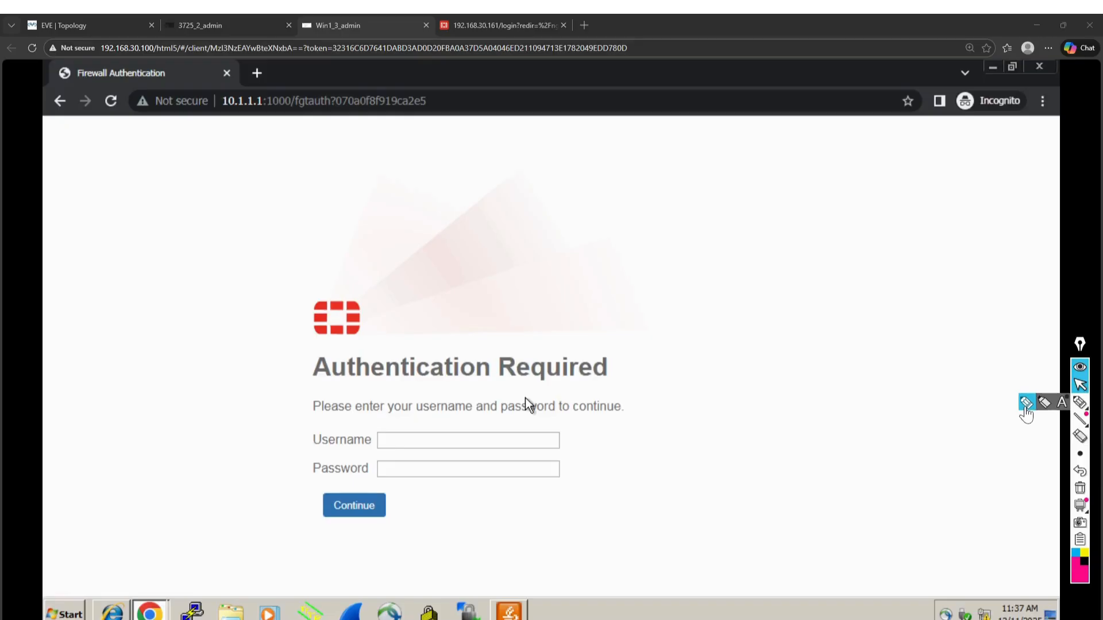
left_click(1025, 405)
mouse_move(307, 426)
left_mouse_down()
mouse_move(277, 446)
mouse_move(291, 449)
mouse_move(302, 489)
left_mouse_up()
mouse_move(585, 434)
left_mouse_down()
mouse_move(605, 431)
mouse_move(562, 468)
mouse_move(583, 474)
left_mouse_up()
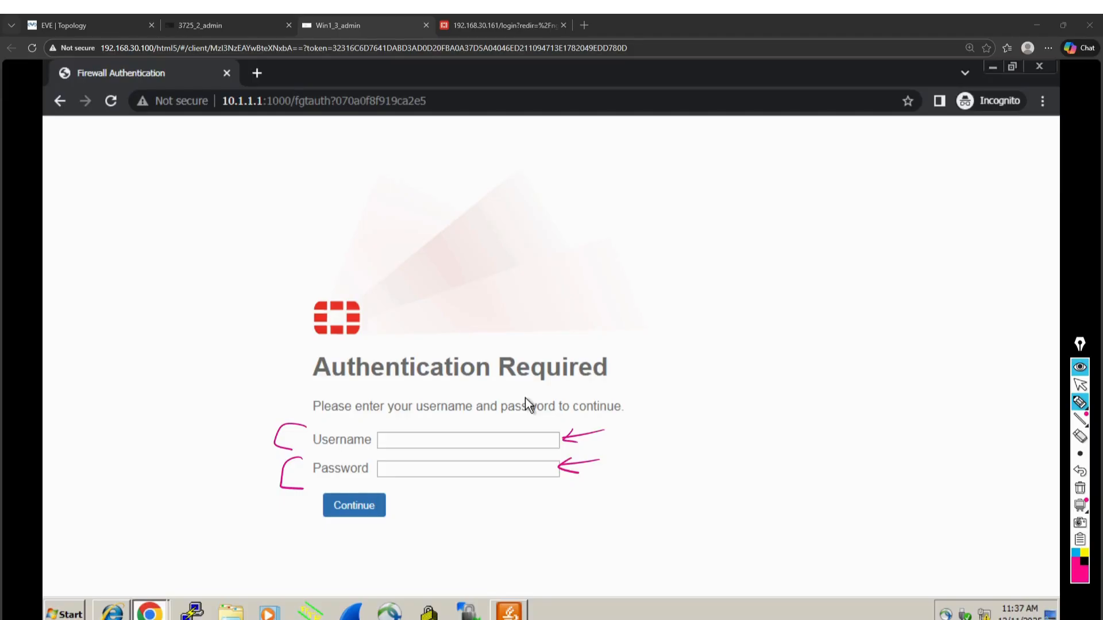
mouse_move(402, 272)
left_mouse_down()
mouse_move(426, 290)
mouse_move(445, 340)
left_mouse_up()
left_click_drag(431, 326, 458, 318)
mouse_move(270, 84)
left_mouse_down()
mouse_move(259, 146)
mouse_move(257, 86)
left_mouse_up()
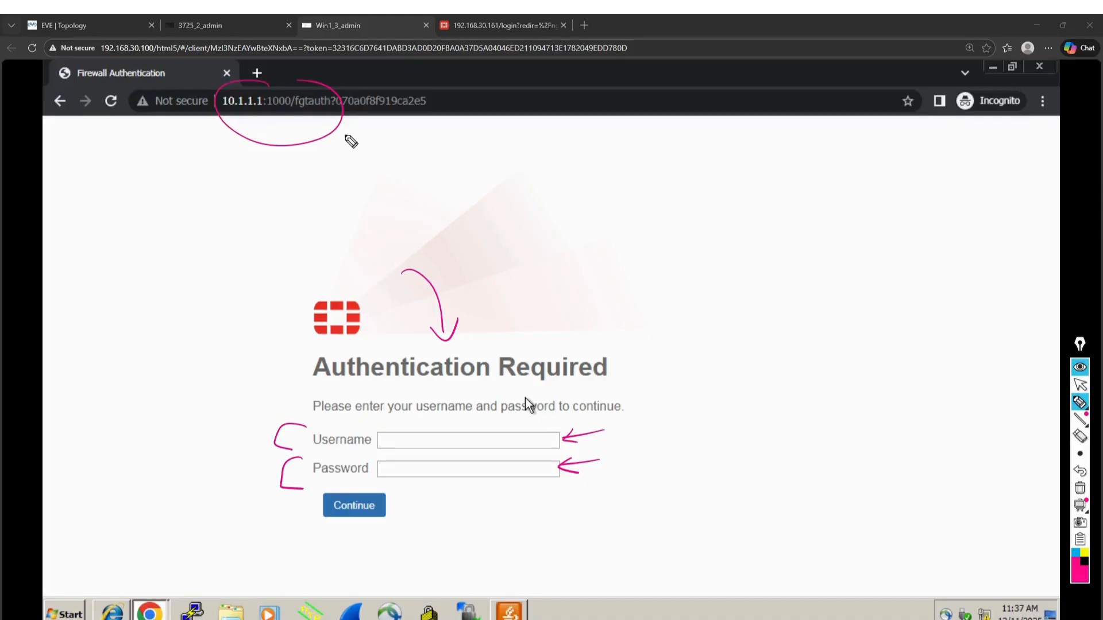
mouse_move(339, 138)
left_mouse_down()
mouse_move(492, 290)
mouse_move(504, 267)
left_mouse_up()
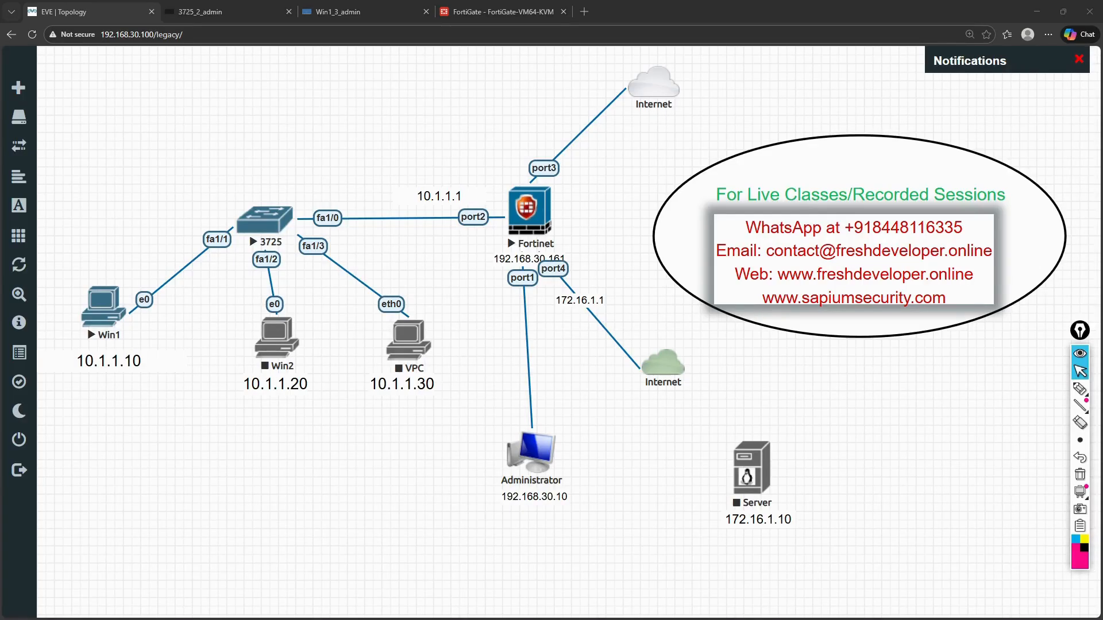
Outline the Fortinet firewall, cross out the port3 Internet cloud, and circle the green port4 Internet cloud with an arrow leading to it.
left_click(1079, 389)
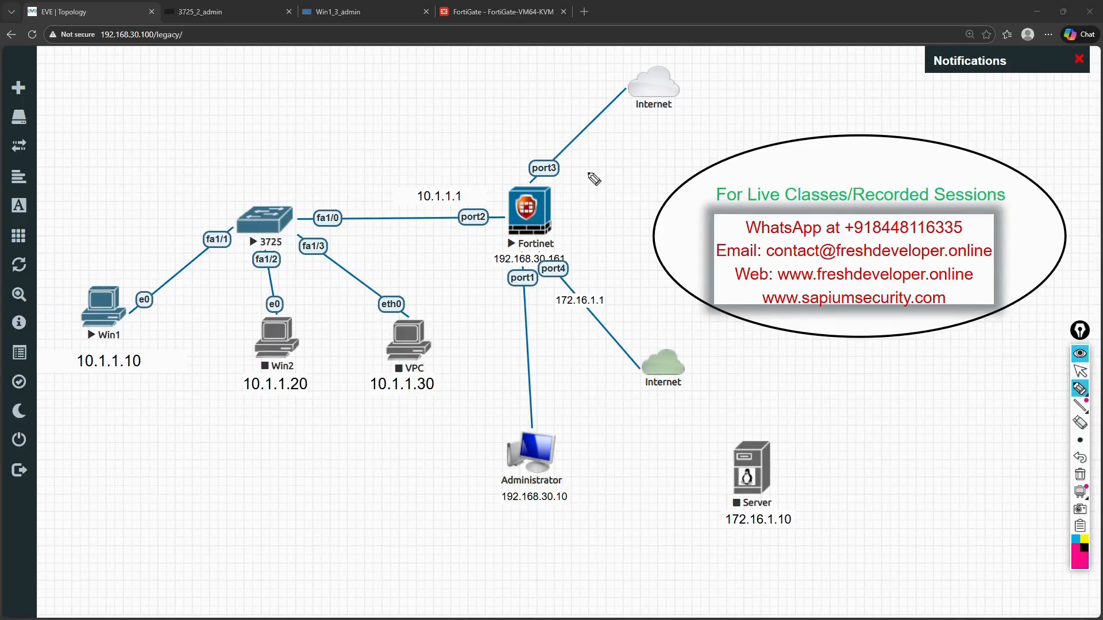
mouse_move(541, 183)
left_mouse_down()
mouse_move(506, 169)
mouse_move(494, 247)
mouse_move(508, 292)
mouse_move(590, 240)
mouse_move(522, 172)
left_mouse_up()
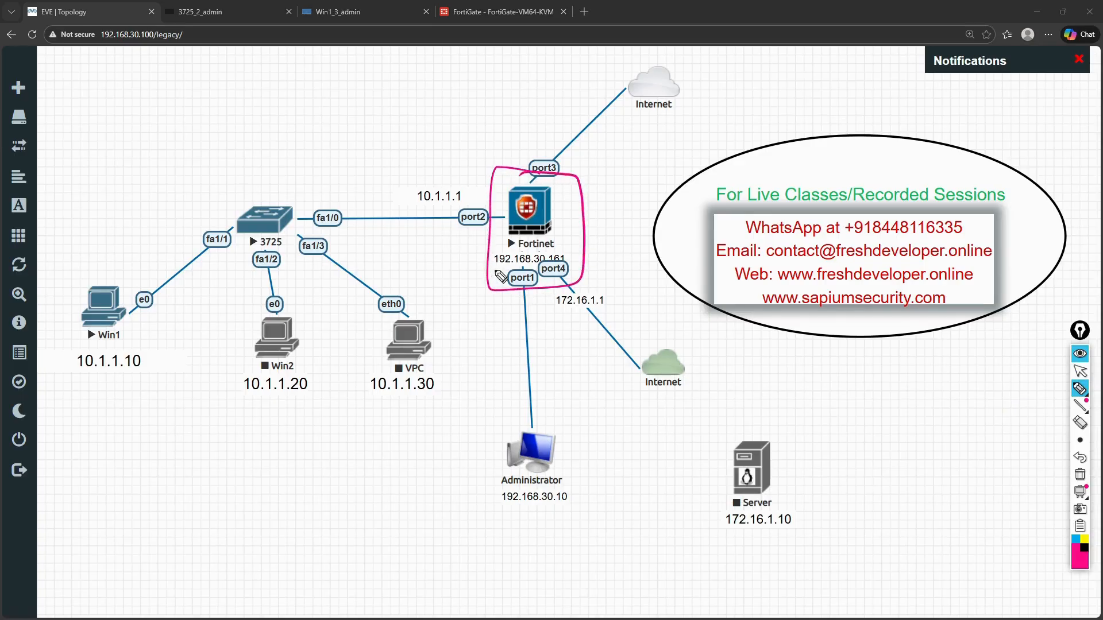
left_click_drag(463, 291, 491, 264)
mouse_move(677, 342)
left_mouse_down()
mouse_move(597, 380)
mouse_move(708, 381)
mouse_move(685, 346)
left_mouse_up()
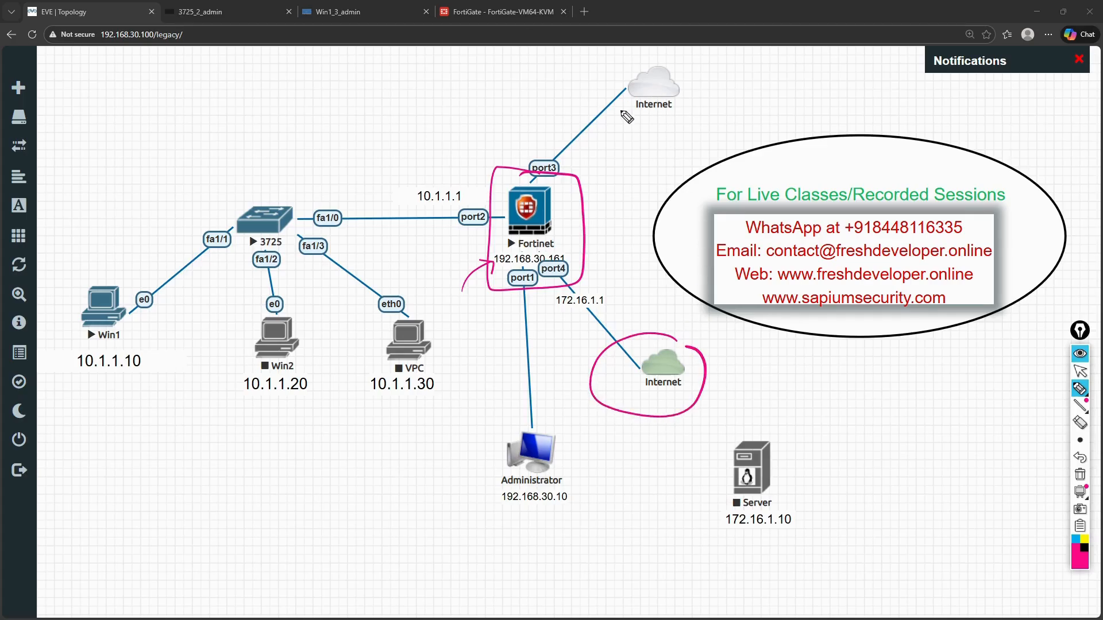
left_click_drag(626, 118, 672, 111)
left_click_drag(606, 72, 698, 128)
left_click_drag(671, 67, 622, 141)
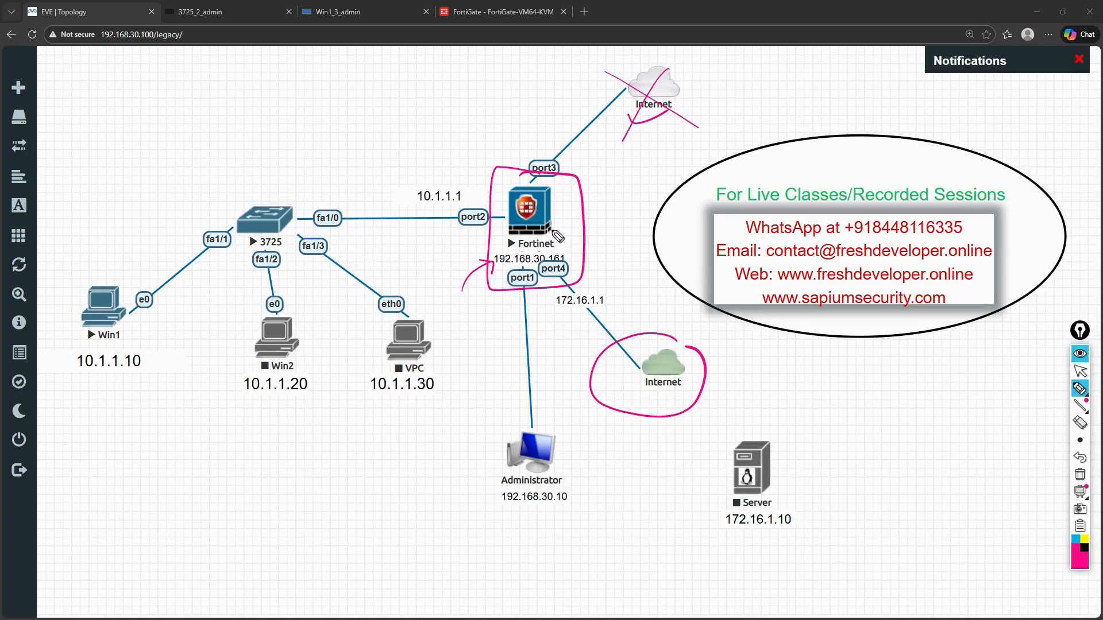
mouse_move(554, 229)
left_mouse_down()
mouse_move(624, 324)
mouse_move(630, 291)
left_mouse_up()
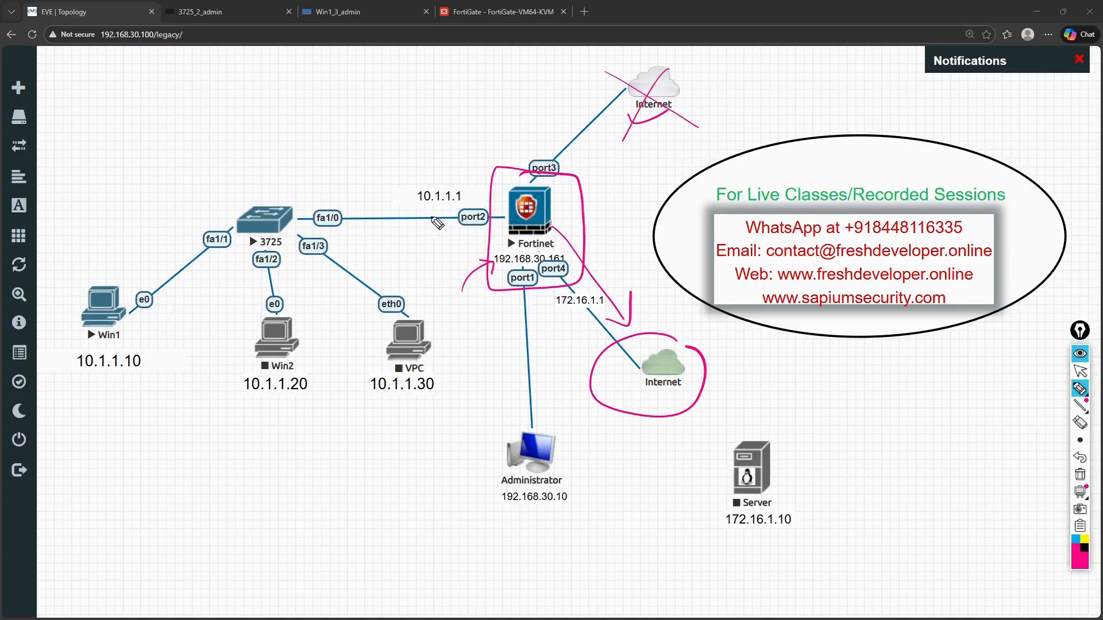
Bracket the LAN side of the topology, circle the 3725 switch, and label Win1 as "window 7" with an arrow.
left_click_drag(471, 185, 404, 170)
mouse_move(132, 108)
left_mouse_down()
mouse_move(468, 148)
mouse_move(490, 281)
mouse_move(487, 446)
mouse_move(319, 442)
left_mouse_up()
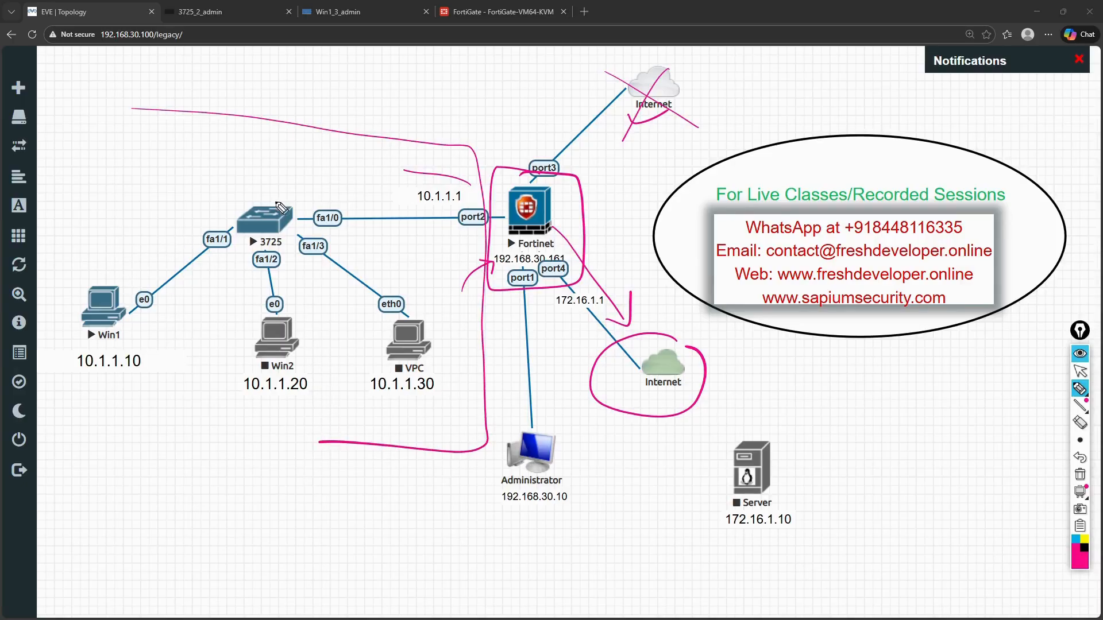
mouse_move(280, 195)
left_mouse_down()
mouse_move(221, 227)
mouse_move(297, 222)
mouse_move(259, 187)
left_mouse_up()
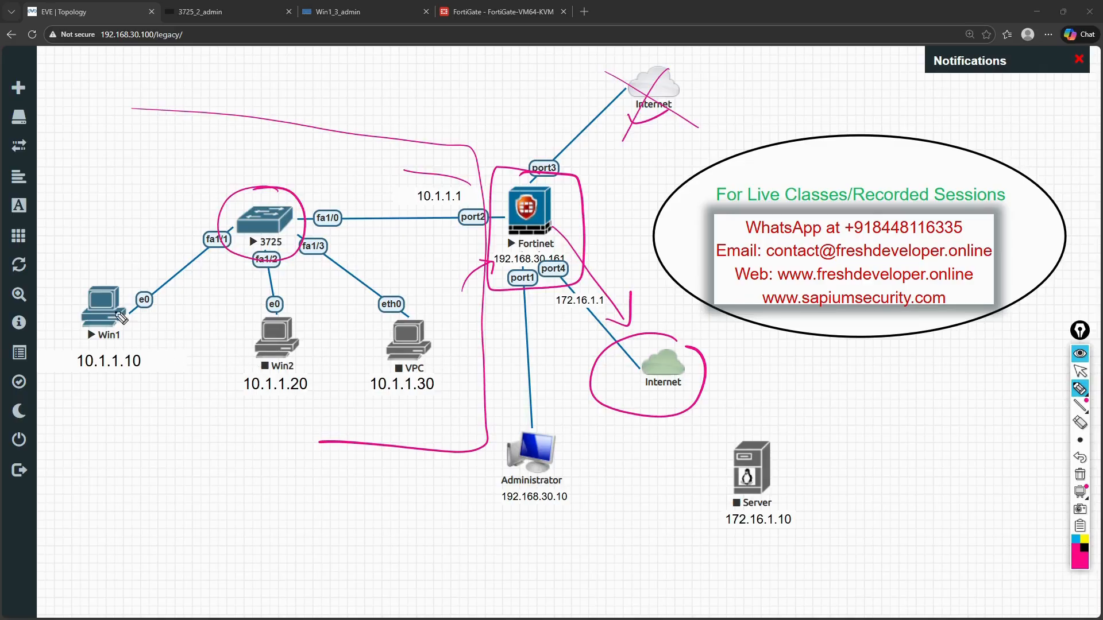
left_click_drag(99, 249, 113, 277)
mouse_move(78, 210)
left_mouse_down()
mouse_move(91, 223)
mouse_move(100, 209)
mouse_move(172, 212)
mouse_move(158, 221)
mouse_move(198, 212)
left_mouse_up()
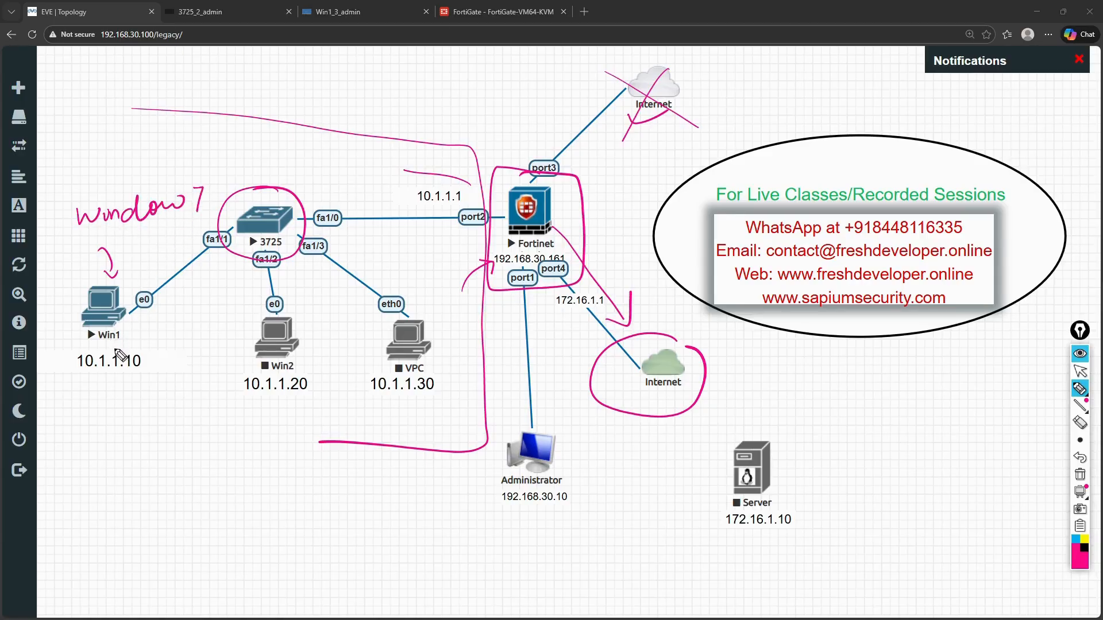
Trace Win1's traffic through the firewall to the green Internet cloud and mark the captive portal on the firewall with text and arrows.
mouse_move(107, 280)
left_mouse_down()
mouse_move(65, 302)
mouse_move(154, 341)
mouse_move(92, 270)
mouse_move(153, 280)
mouse_move(272, 211)
mouse_move(476, 197)
mouse_move(554, 214)
mouse_move(697, 356)
left_mouse_up()
mouse_move(536, 177)
left_mouse_down()
mouse_move(474, 235)
mouse_move(603, 284)
mouse_move(503, 186)
mouse_move(472, 182)
mouse_move(578, 304)
mouse_move(520, 180)
left_mouse_up()
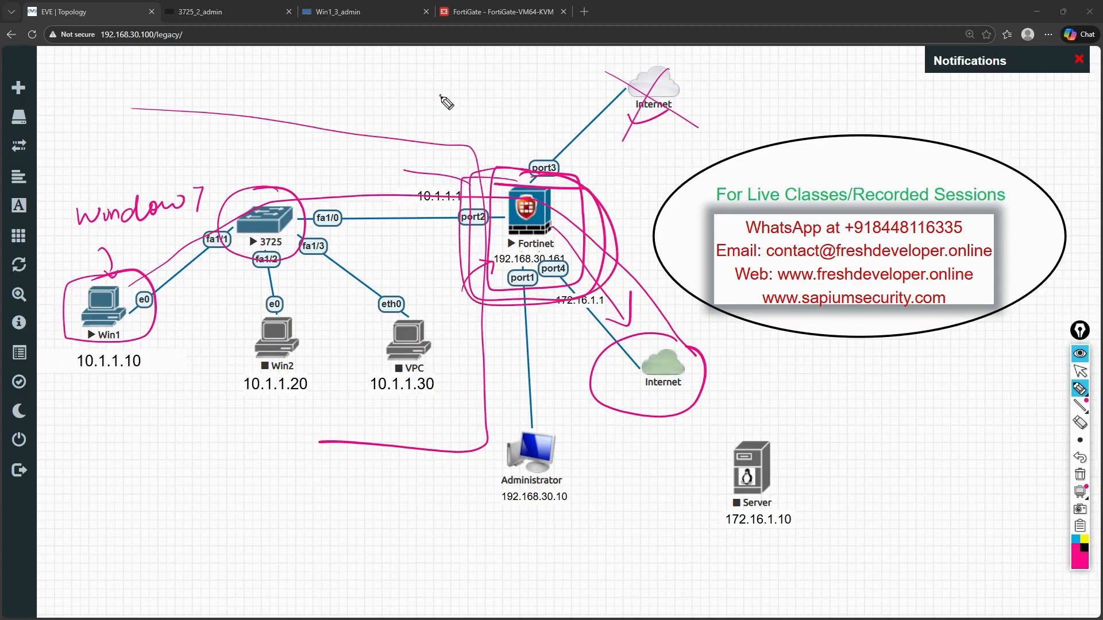
mouse_move(440, 96)
left_mouse_down()
mouse_move(490, 154)
mouse_move(499, 145)
left_mouse_up()
mouse_move(507, 89)
left_mouse_down()
mouse_move(500, 113)
mouse_move(537, 118)
mouse_move(536, 133)
mouse_move(552, 100)
mouse_move(574, 101)
left_mouse_up()
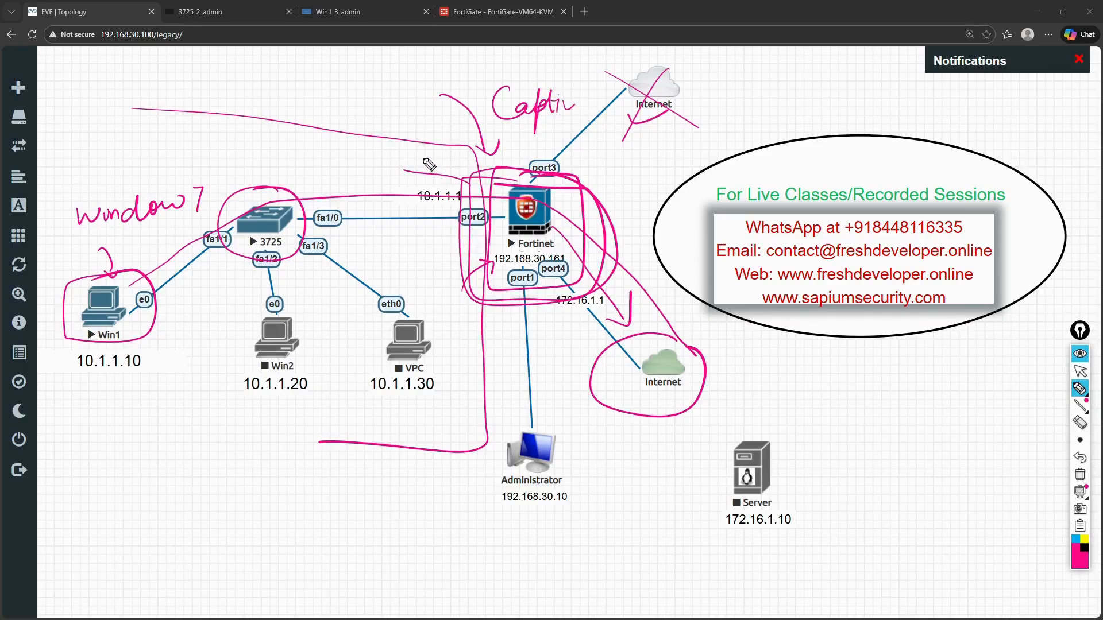
left_click_drag(403, 161, 509, 171)
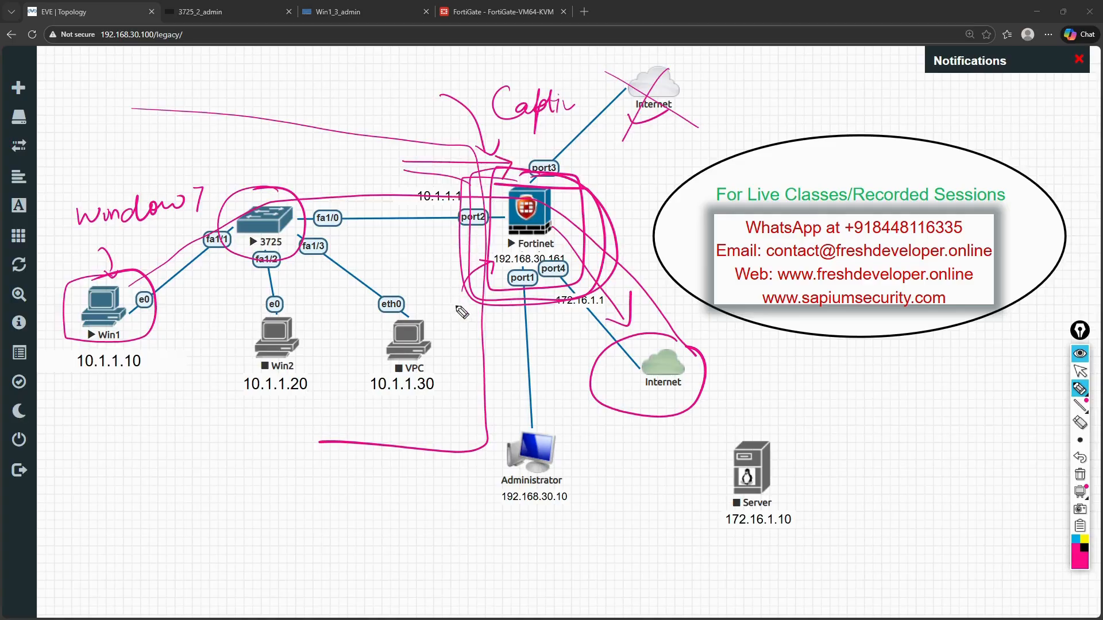
mouse_move(503, 381)
left_mouse_down()
mouse_move(504, 254)
mouse_move(489, 229)
left_mouse_up()
mouse_move(480, 247)
left_mouse_down()
mouse_move(489, 230)
mouse_move(506, 235)
left_mouse_up()
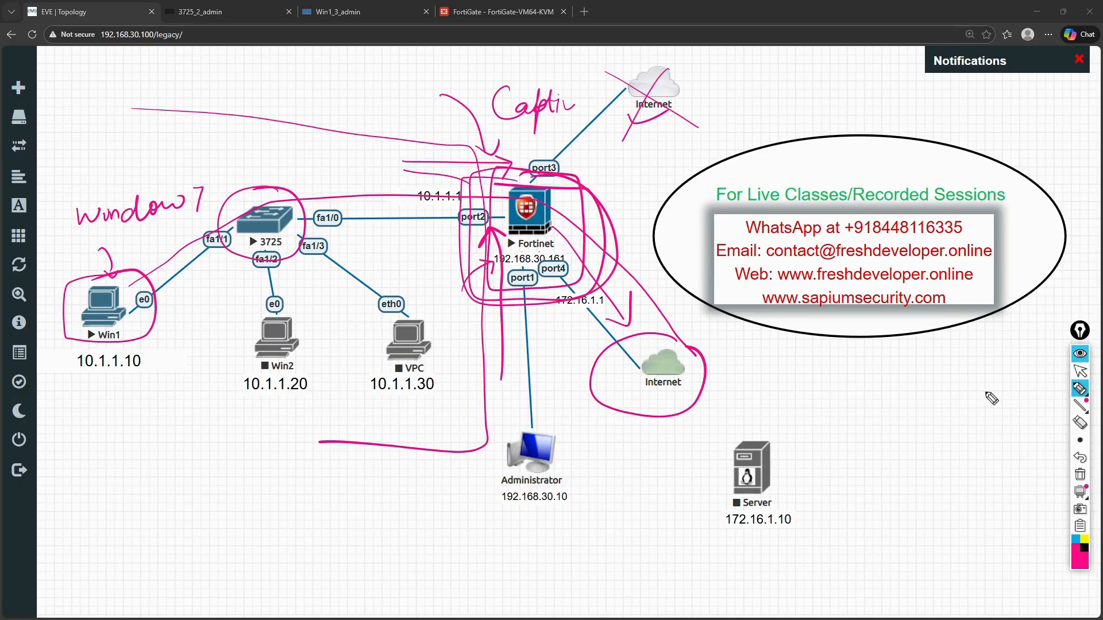
Clear all pen annotations from the topology and switch to the FortiGate firewall policy list.
left_click(1080, 477)
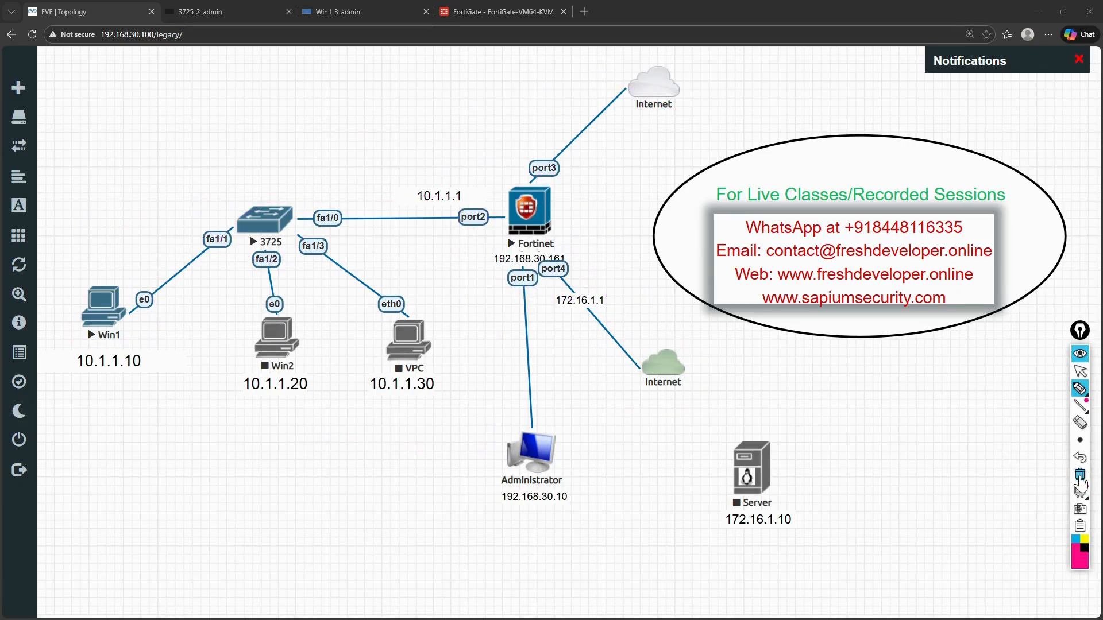
left_click(1081, 373)
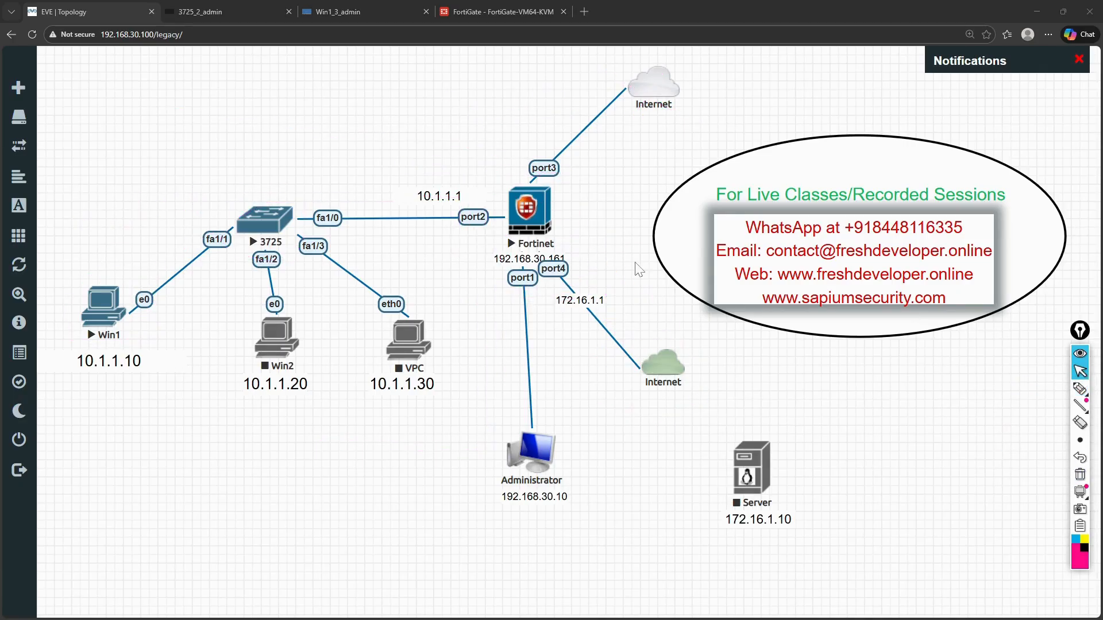
left_click(513, 11)
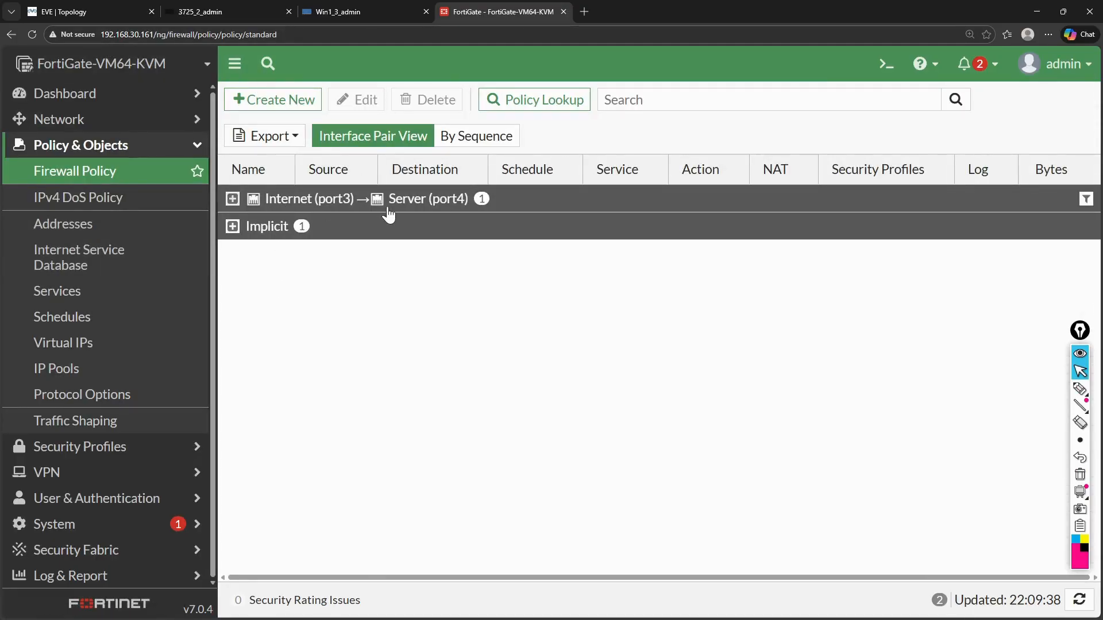
Test internet access from the Win1 console by loading google.com in Chrome.
left_click(343, 13)
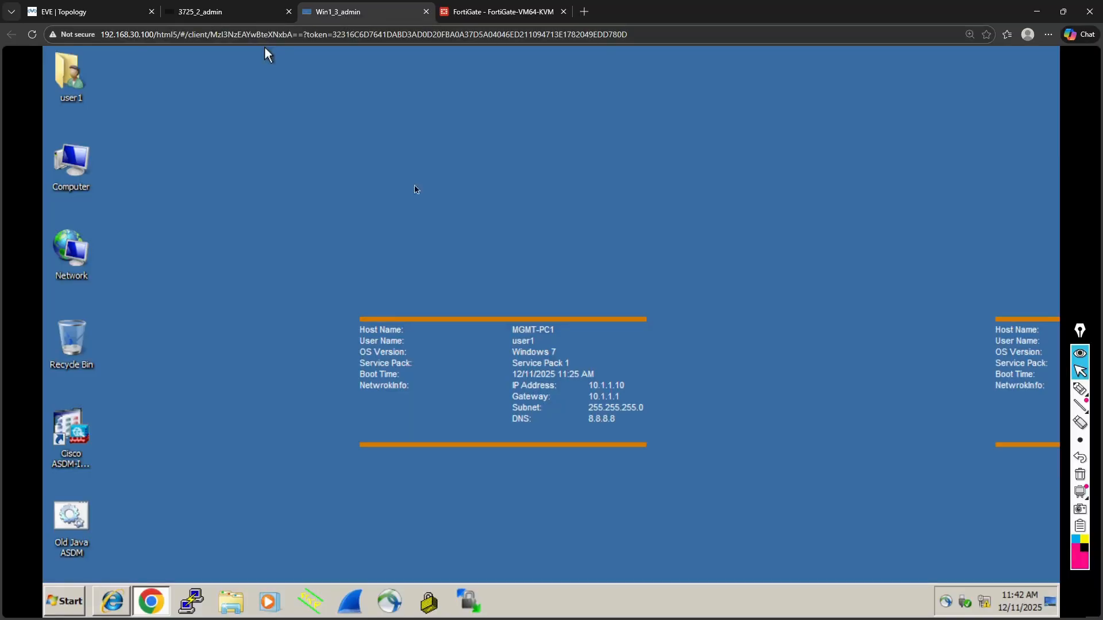
left_click(150, 601)
left_click(253, 88)
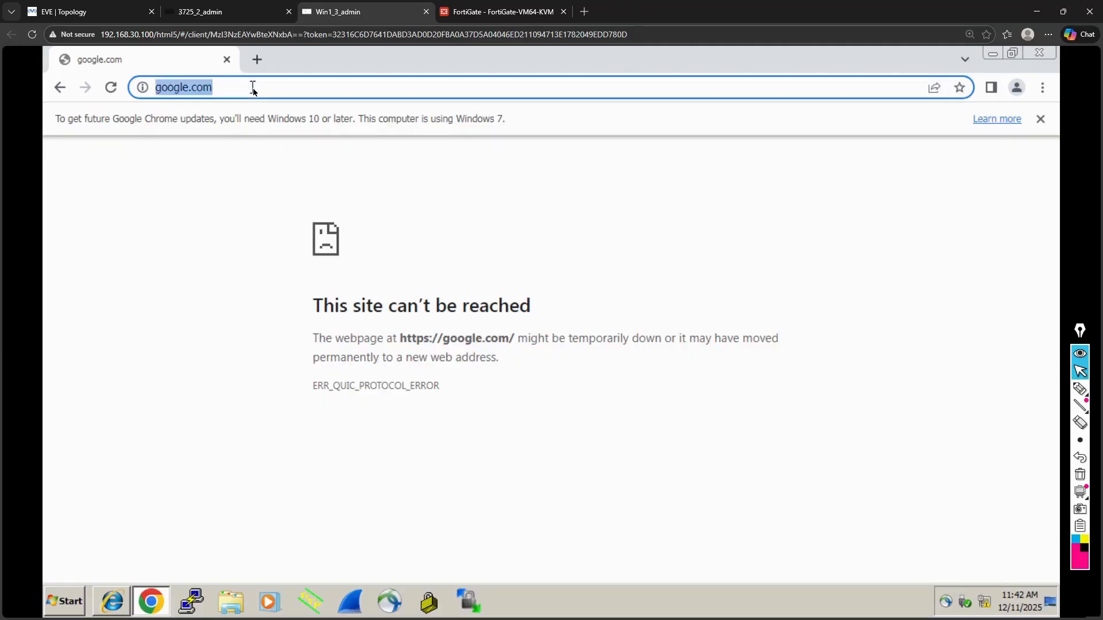
type("goo")
key("Return")
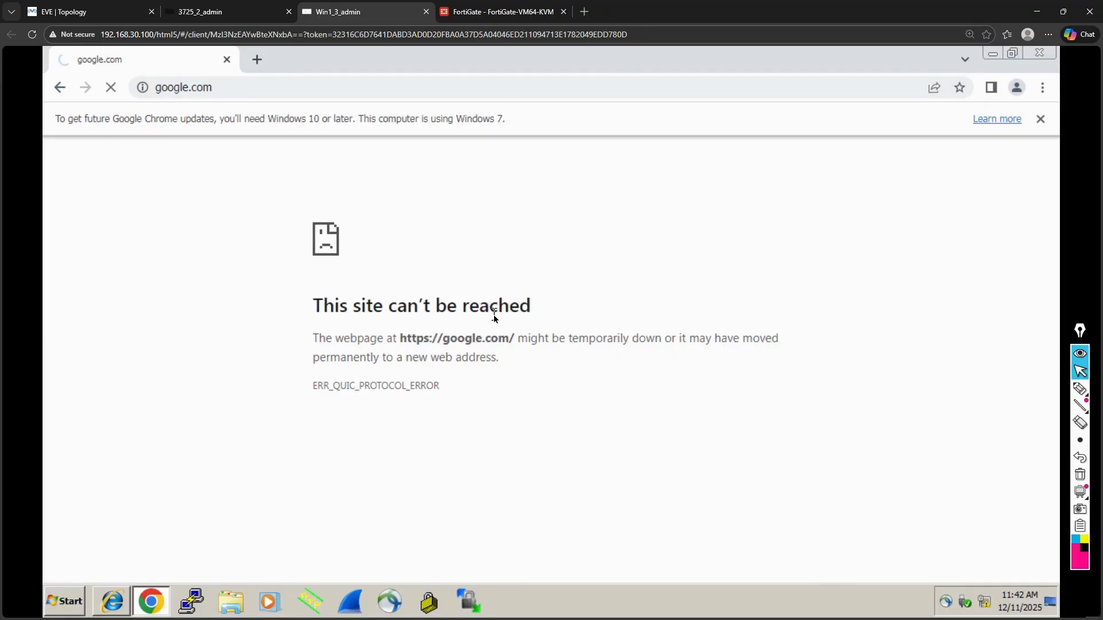
Start a new firewall policy in FortiGate and name it "Internet Access".
left_click(487, 11)
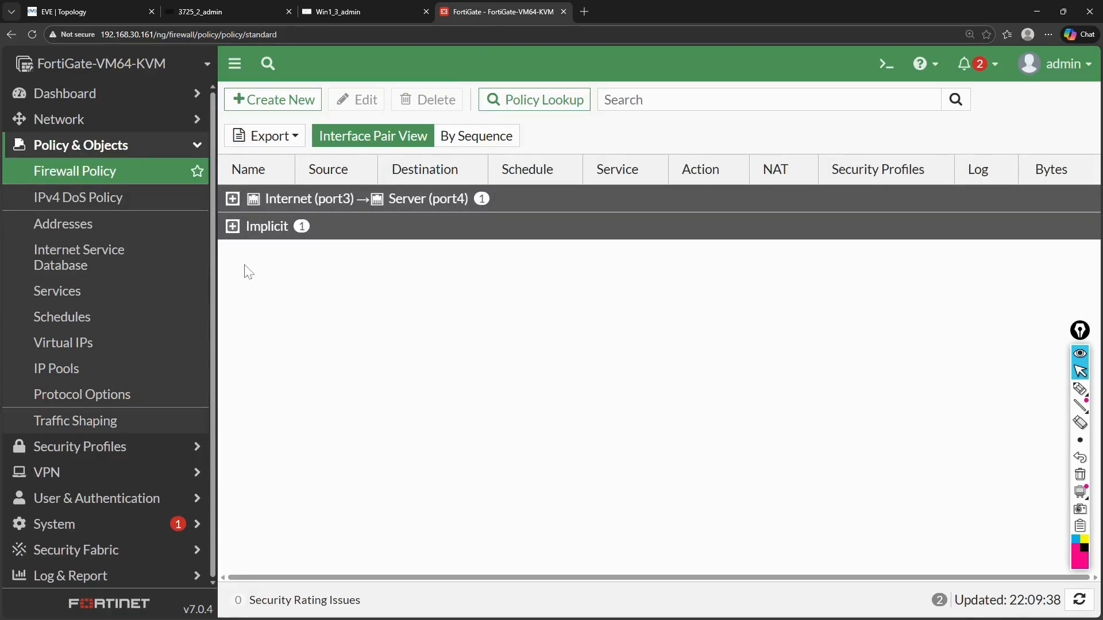
left_click(274, 100)
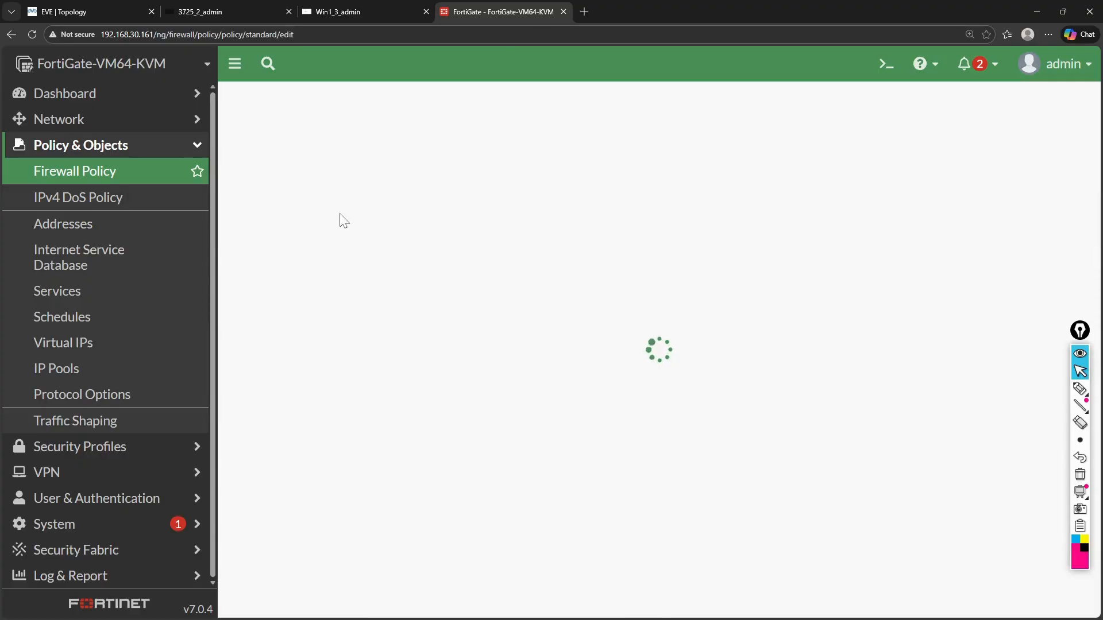
left_click(386, 140)
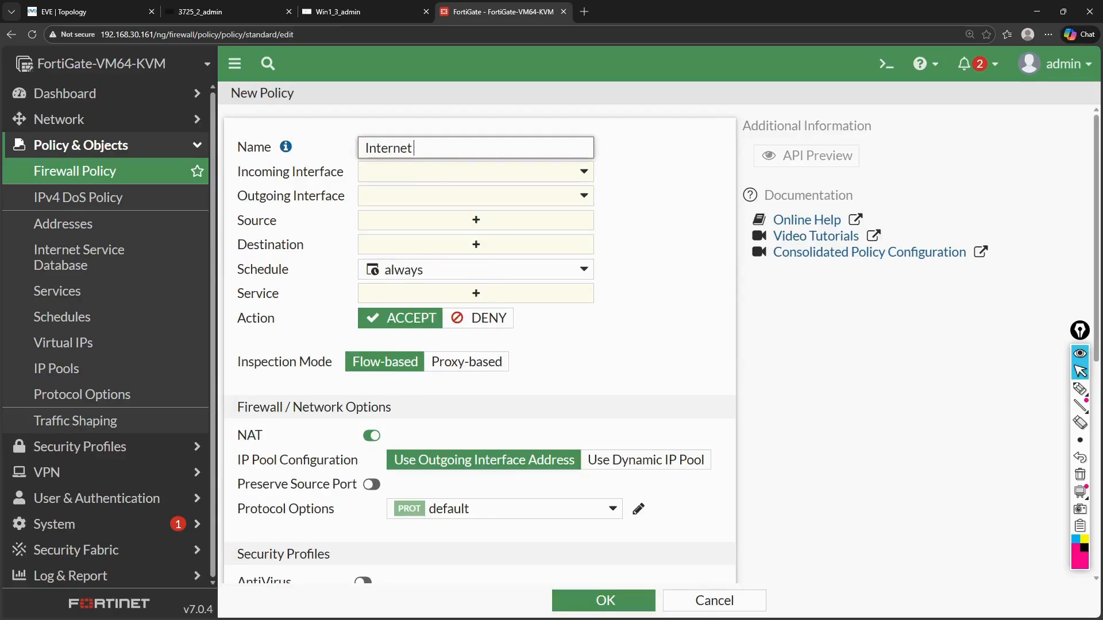
type("ss")
left_click(518, 171)
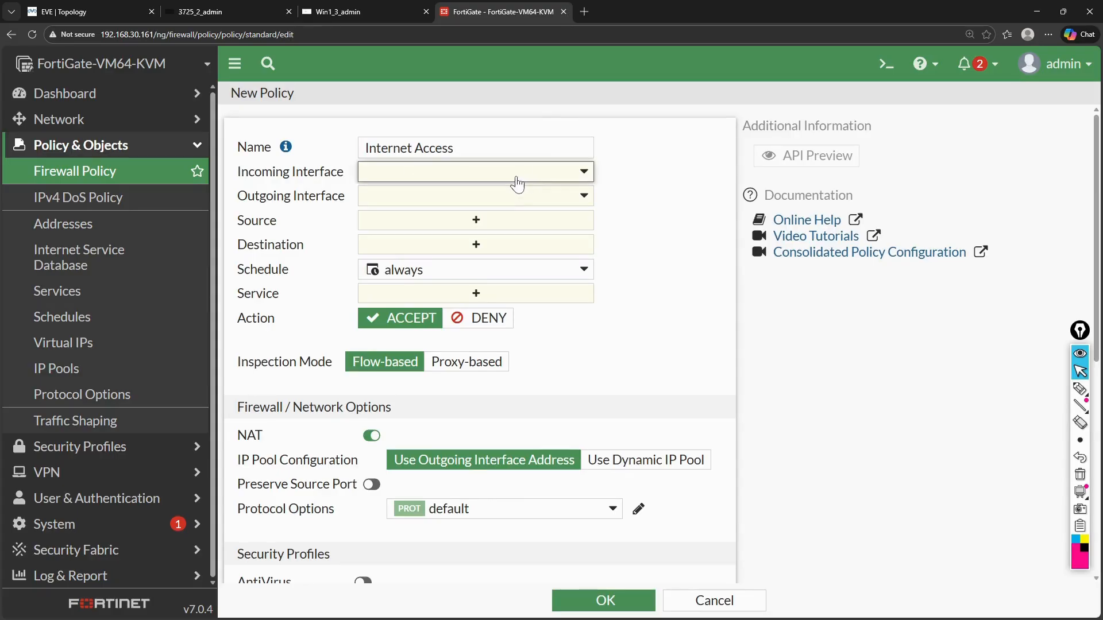
left_click(390, 266)
left_click(81, 12)
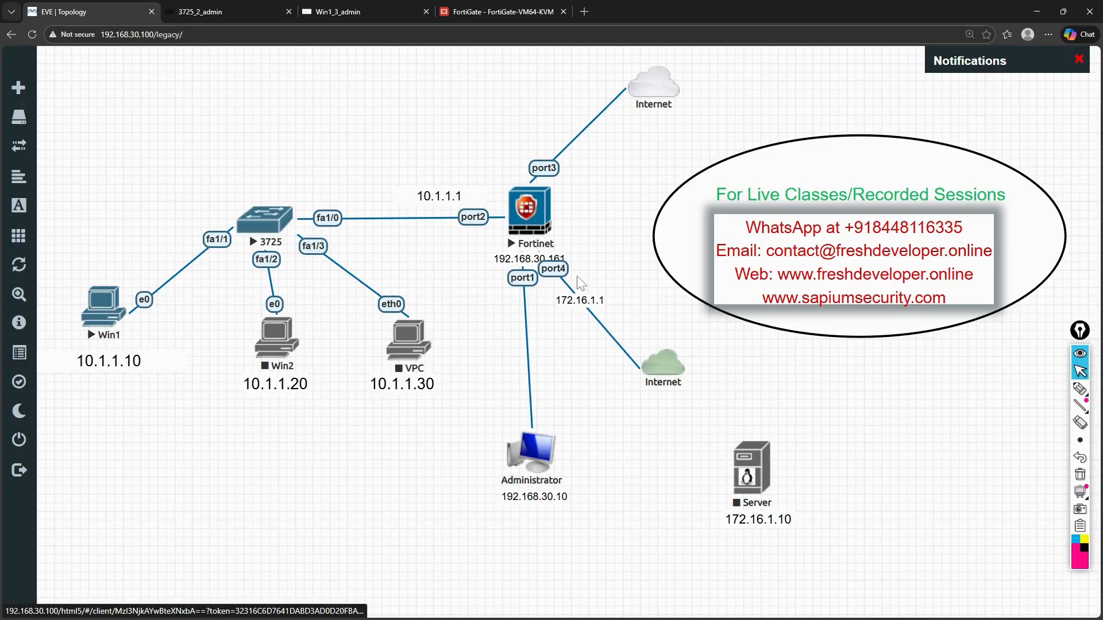
left_click(501, 7)
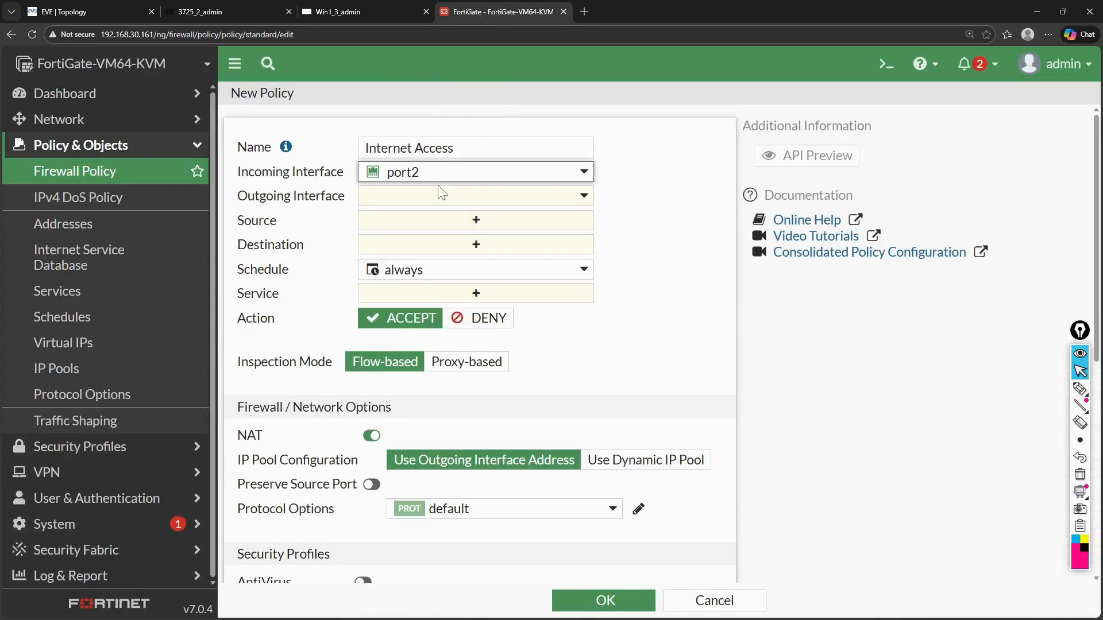
left_click(435, 208)
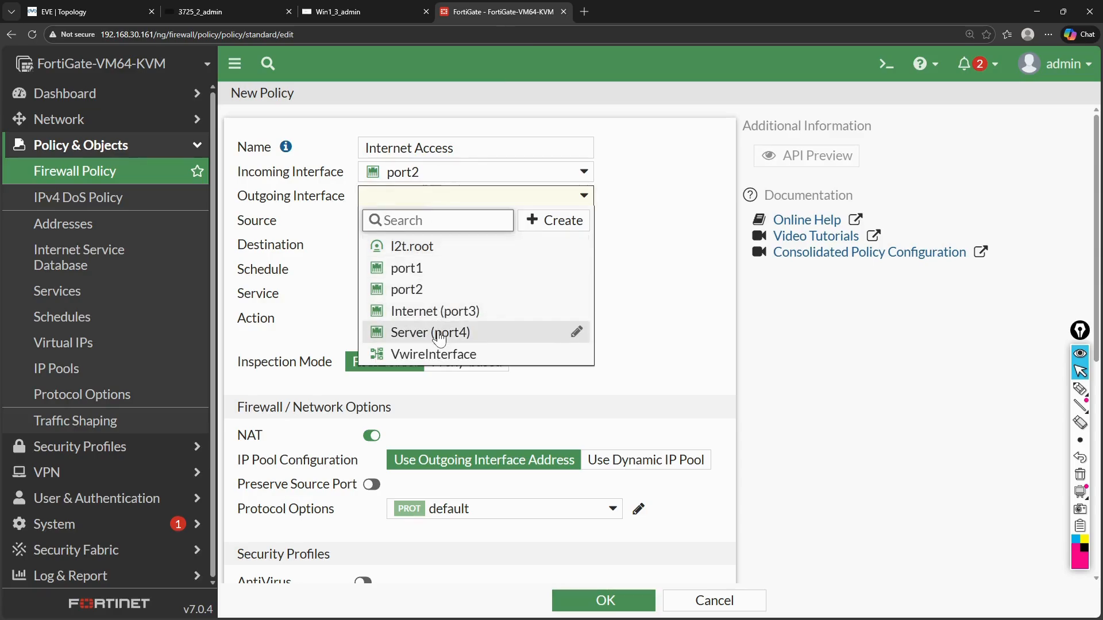
mouse_move(441, 334)
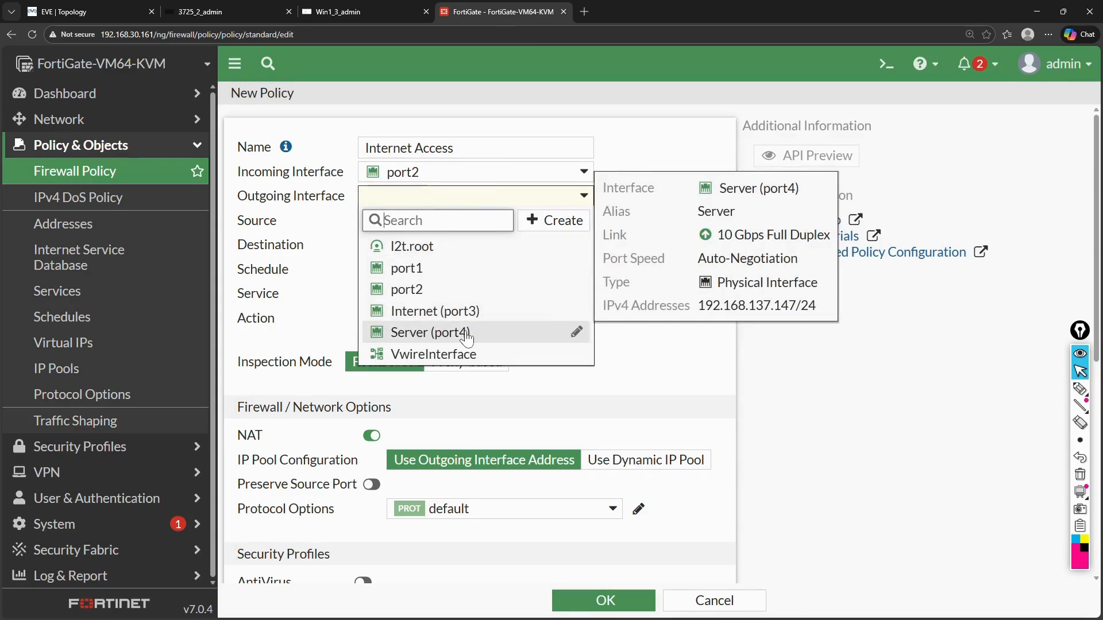
left_click(65, 12)
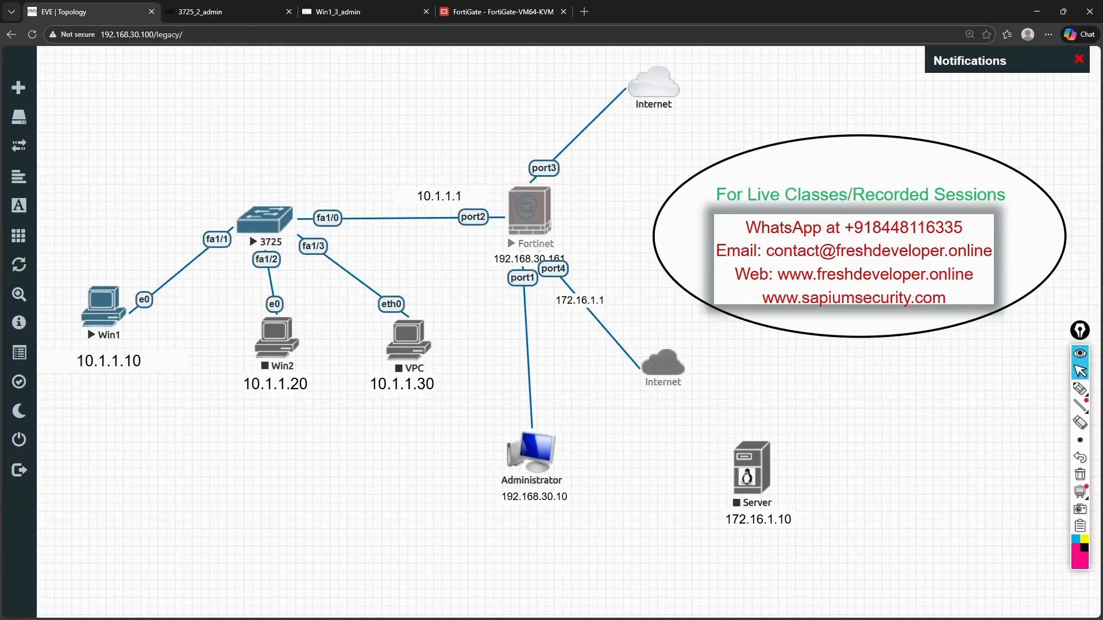
left_click(485, 13)
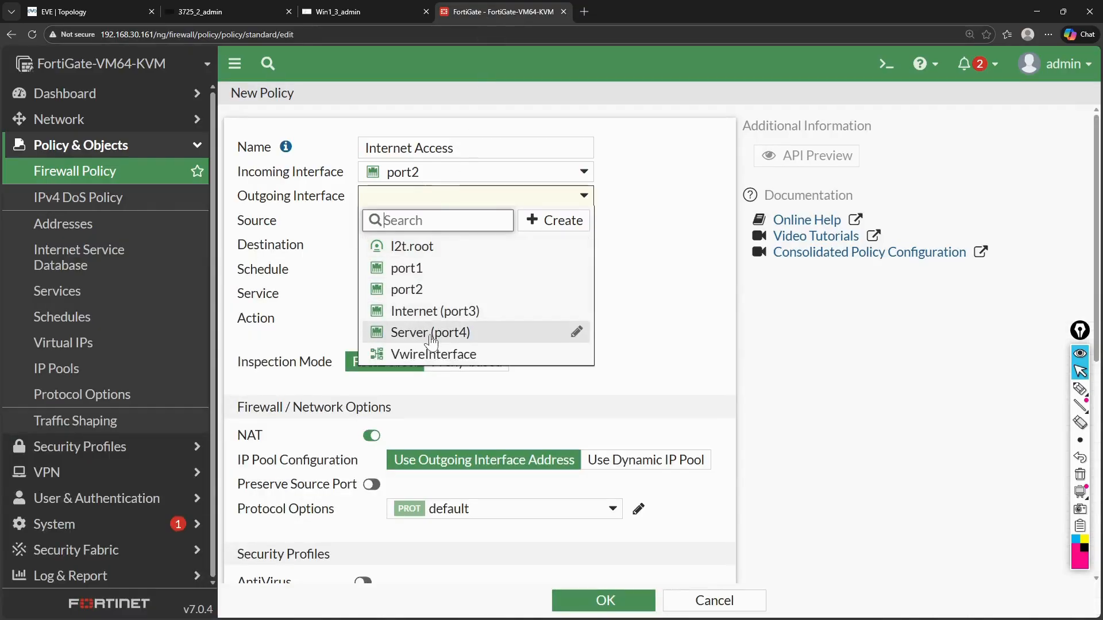
Change the alias of the port4 interface to "Internet" and save the interface.
left_click(88, 122)
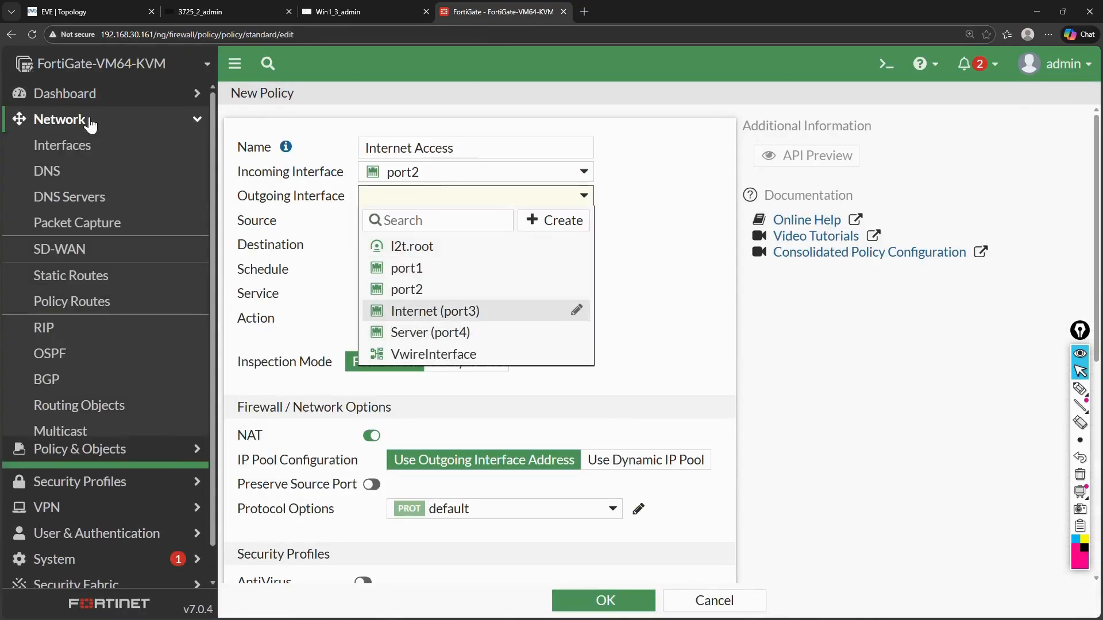
left_click(88, 151)
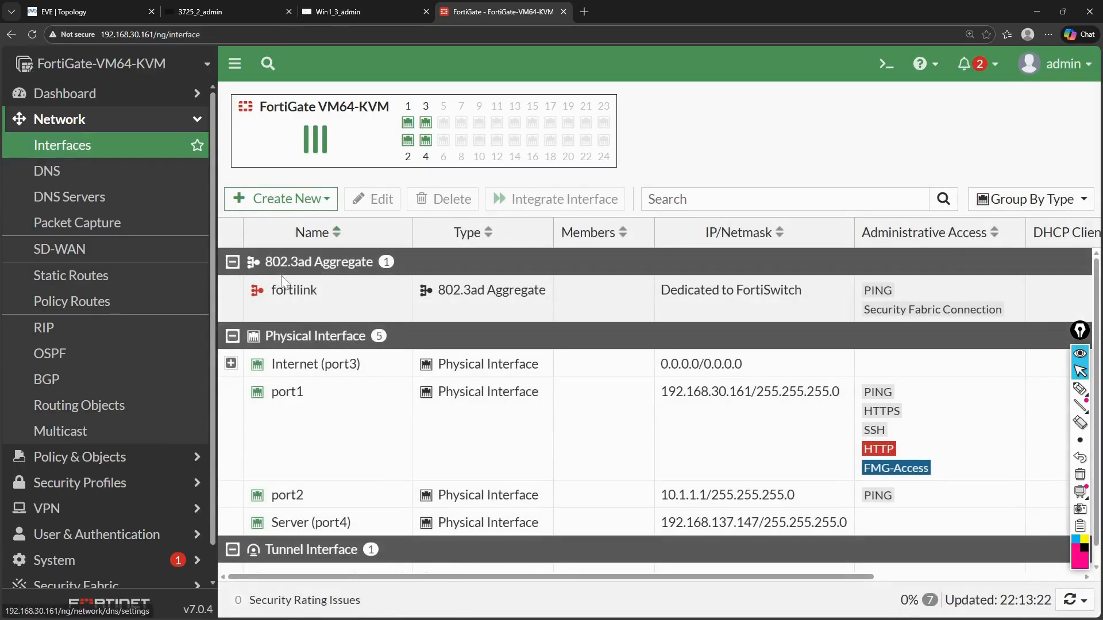
left_click(297, 526)
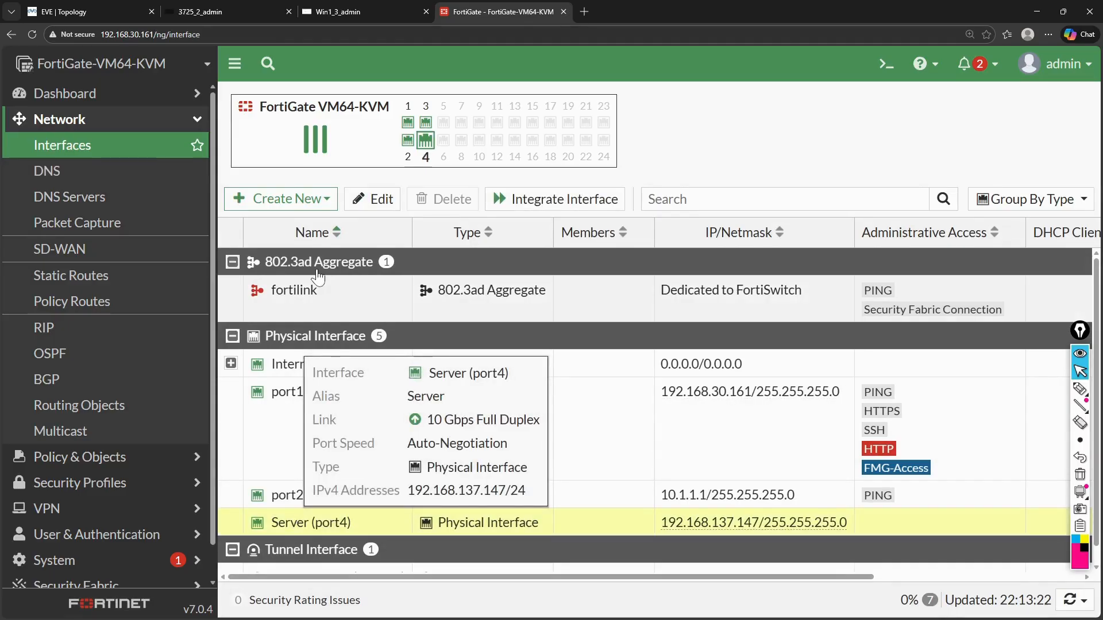
left_click(373, 198)
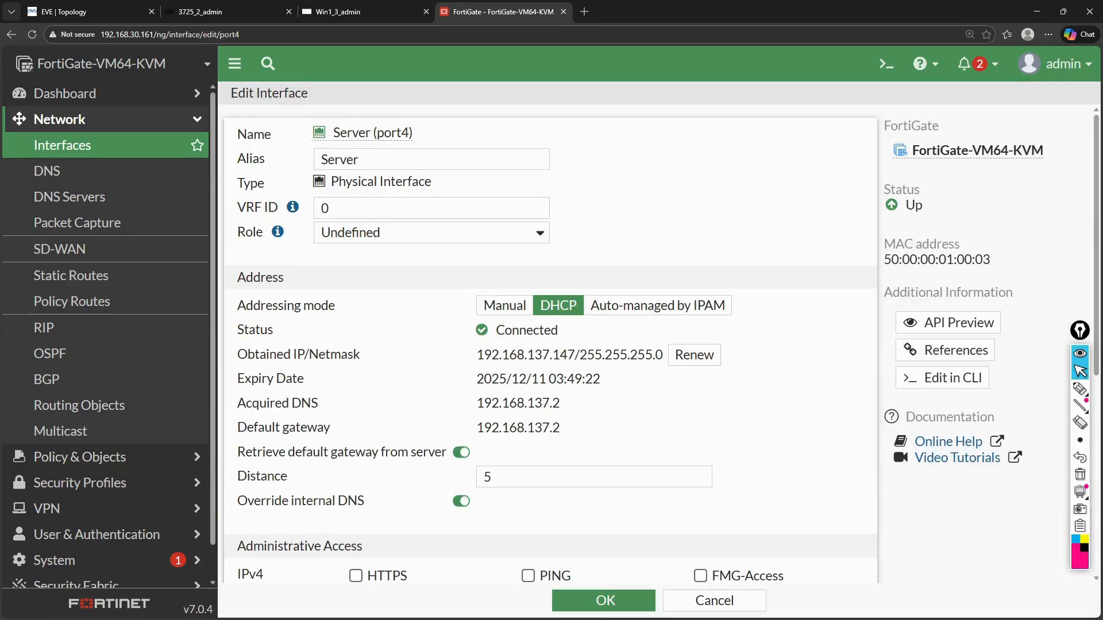
type("Internet")
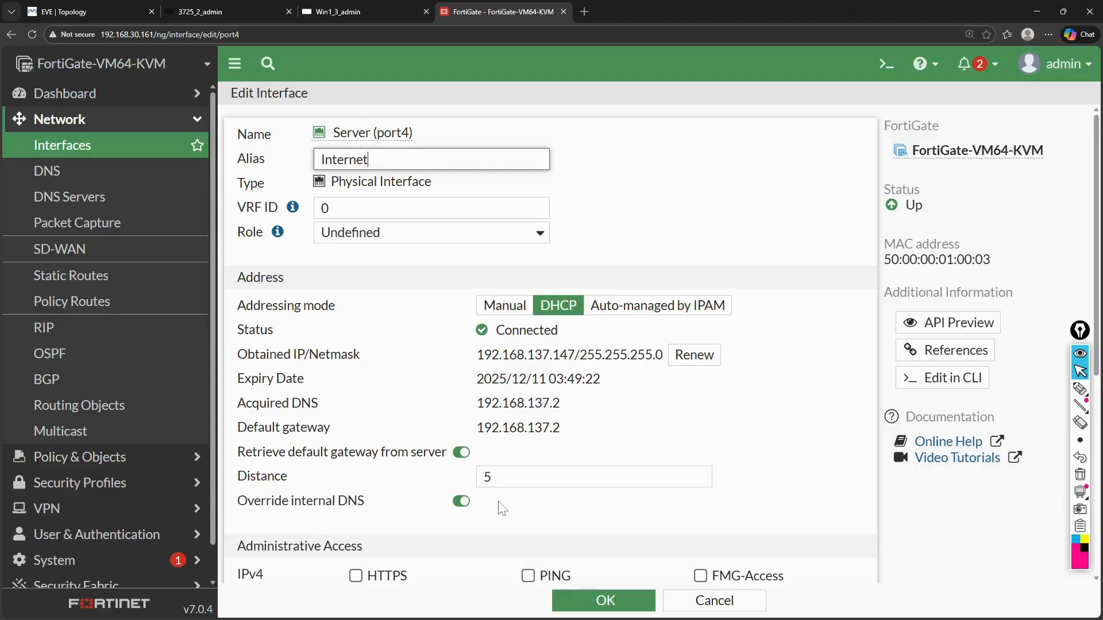
left_click(589, 599)
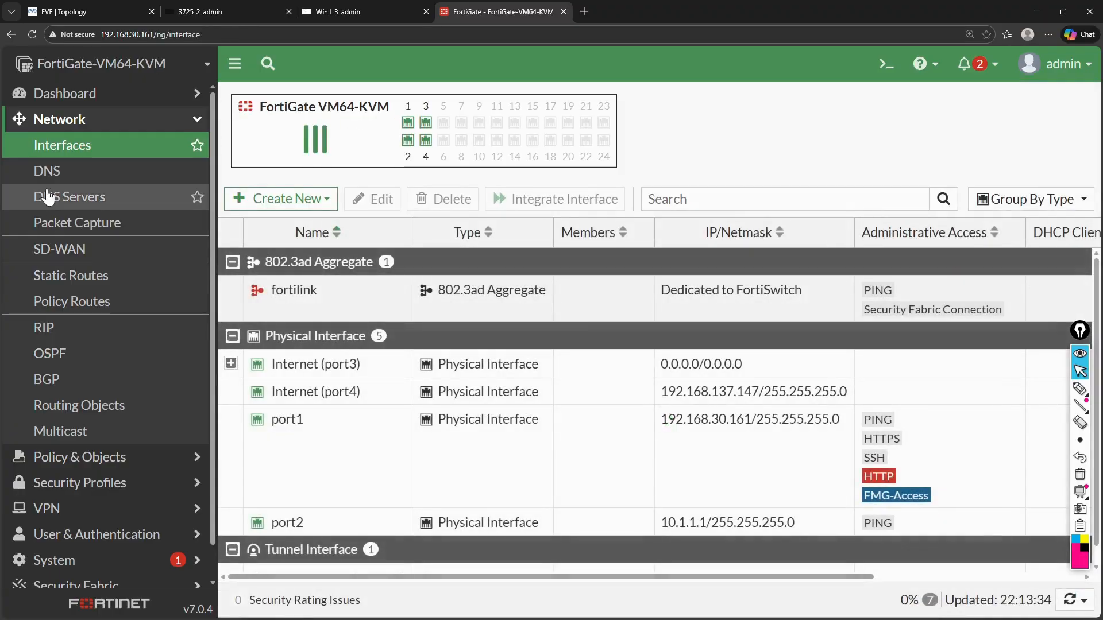
Create a new firewall policy named "Internet Access" with port2 as incoming interface and Internet (port4) as outgoing interface.
left_click(83, 456)
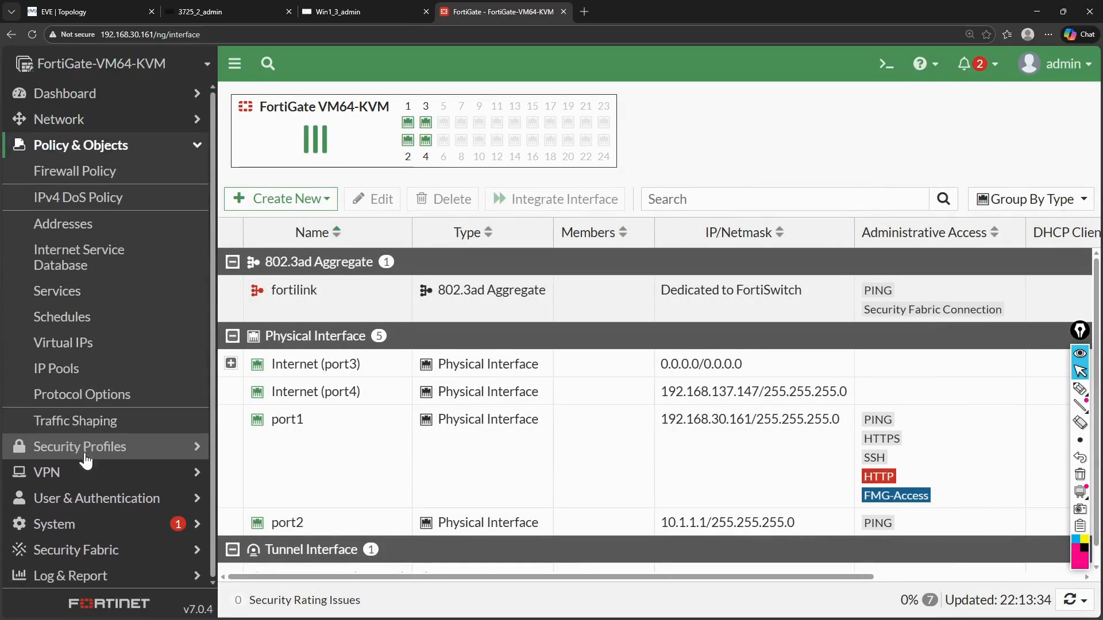
left_click(92, 185)
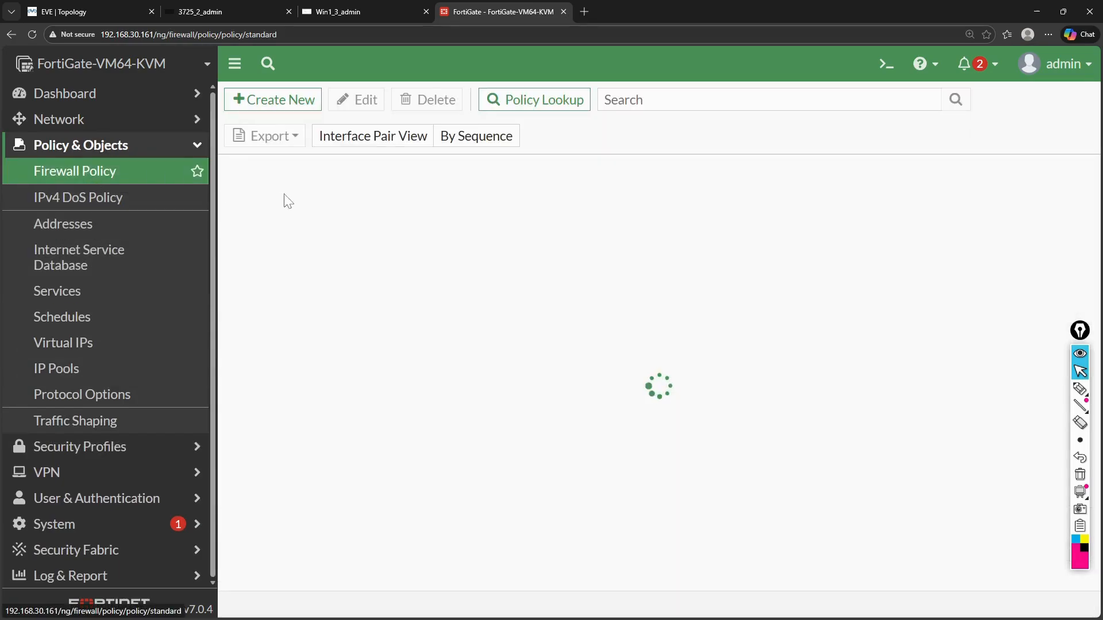
left_click(265, 103)
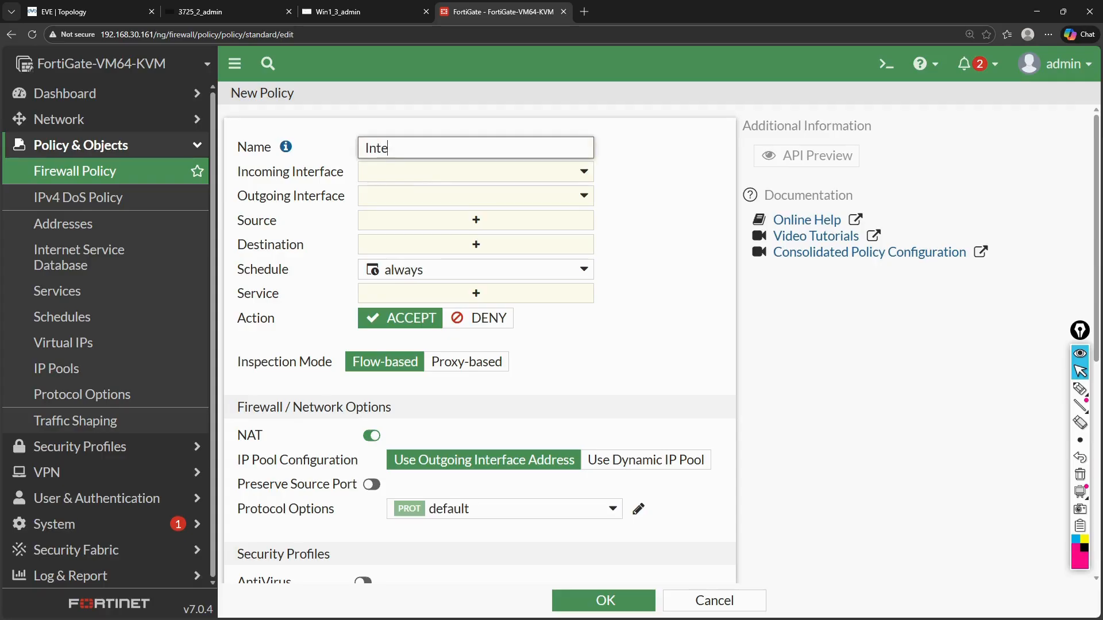
type("Internet Access")
left_click(486, 174)
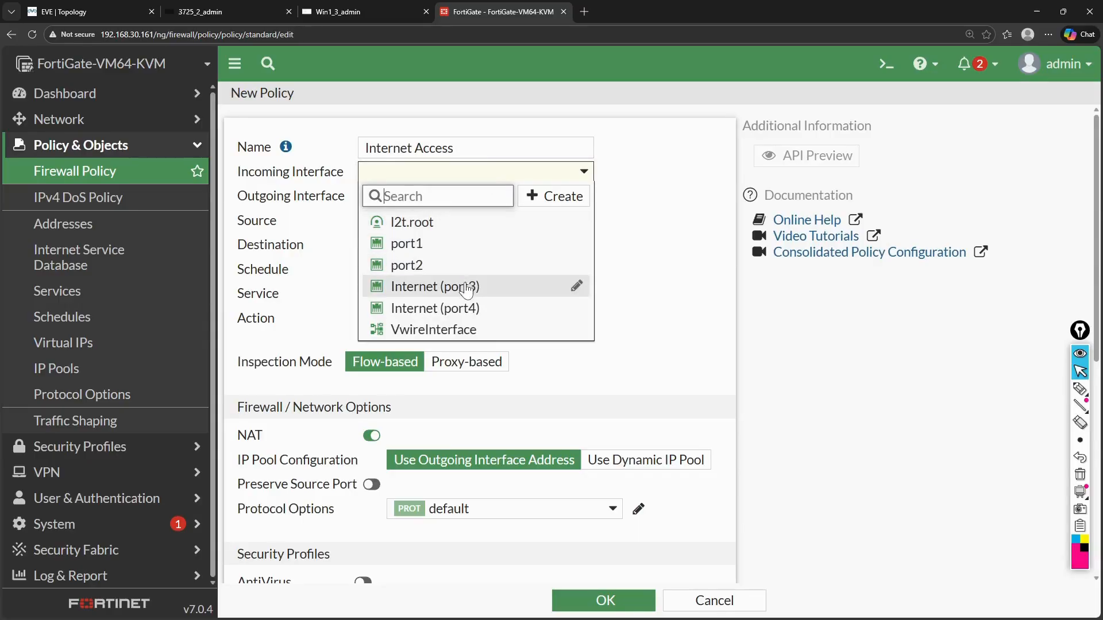
left_click(459, 265)
left_click(457, 196)
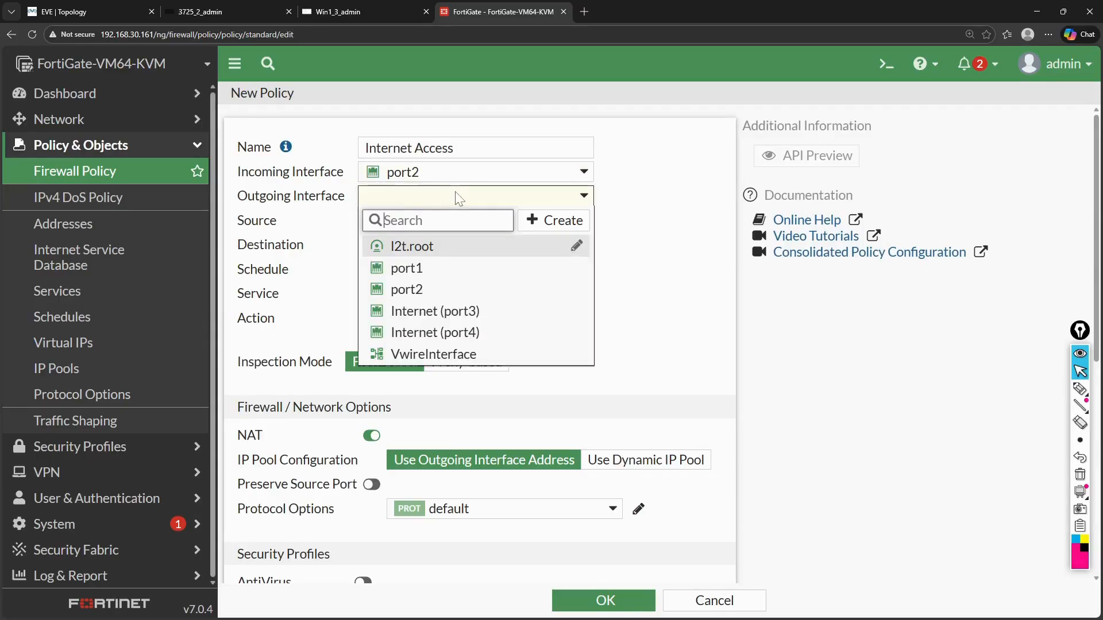
left_click(443, 337)
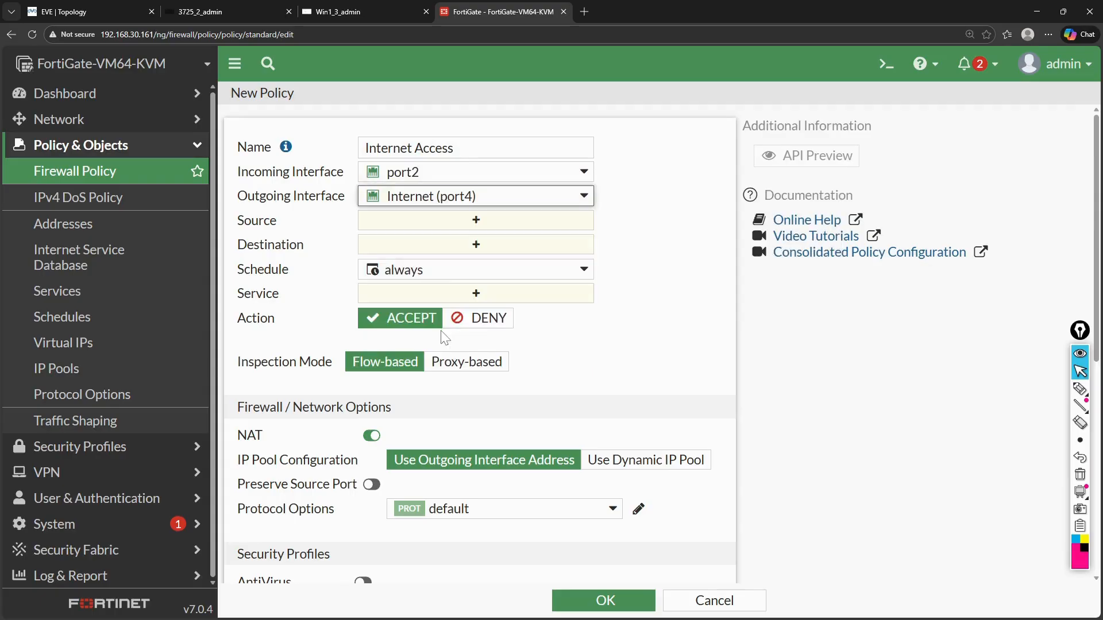
Set the policy's source and destination to all and its service to ALL.
left_click(451, 227)
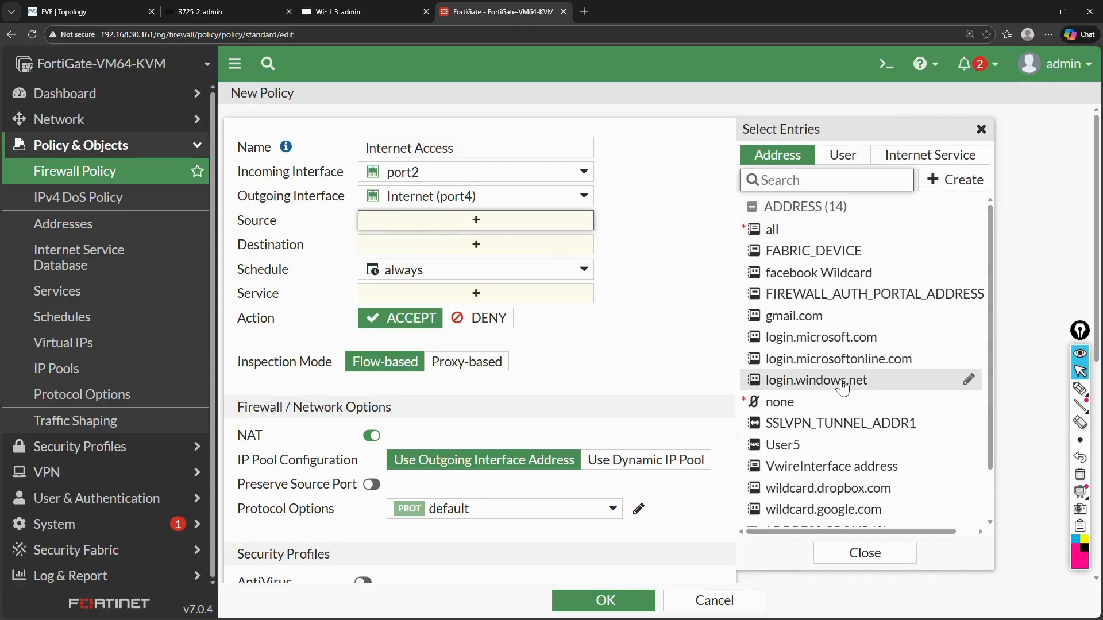
scroll(843, 388, "down", 1)
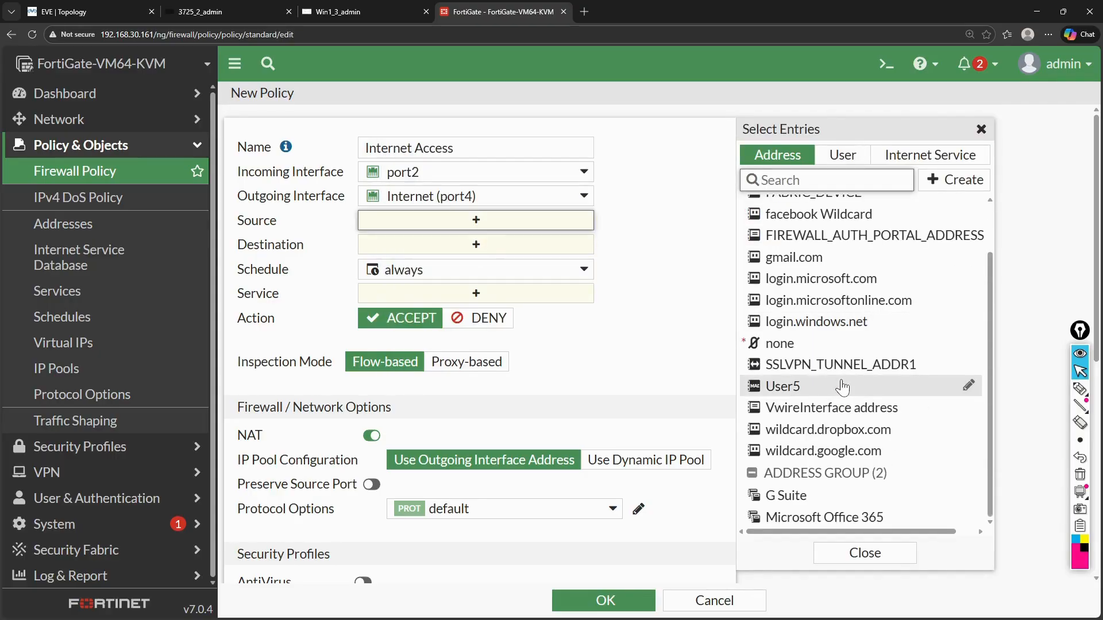
scroll(843, 388, "up", 1)
mouse_move(843, 388)
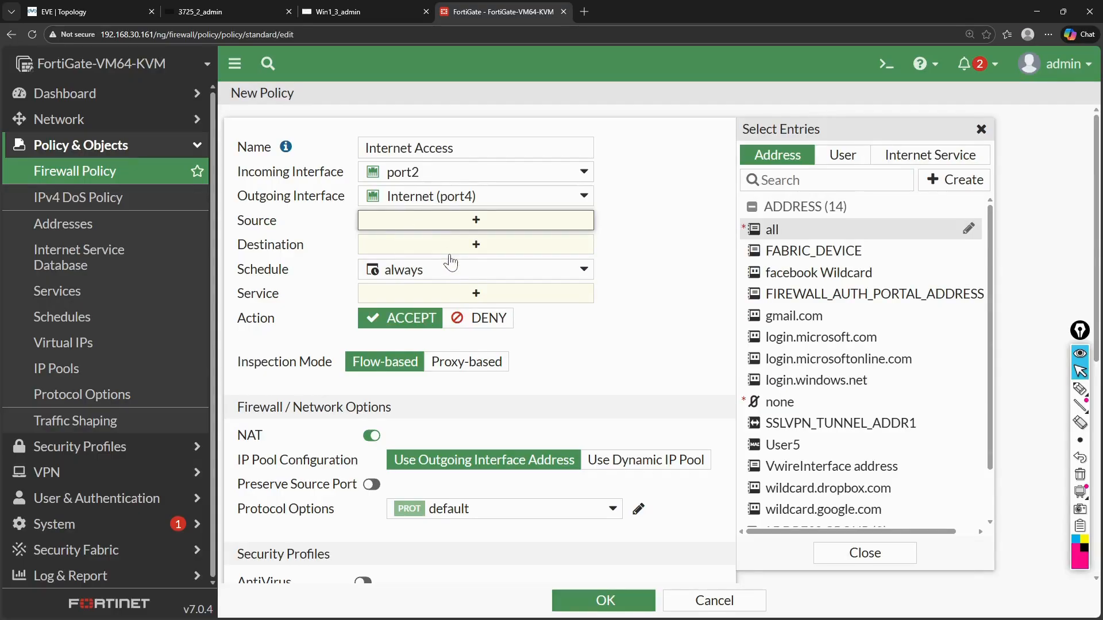
left_click(792, 231)
left_click(548, 264)
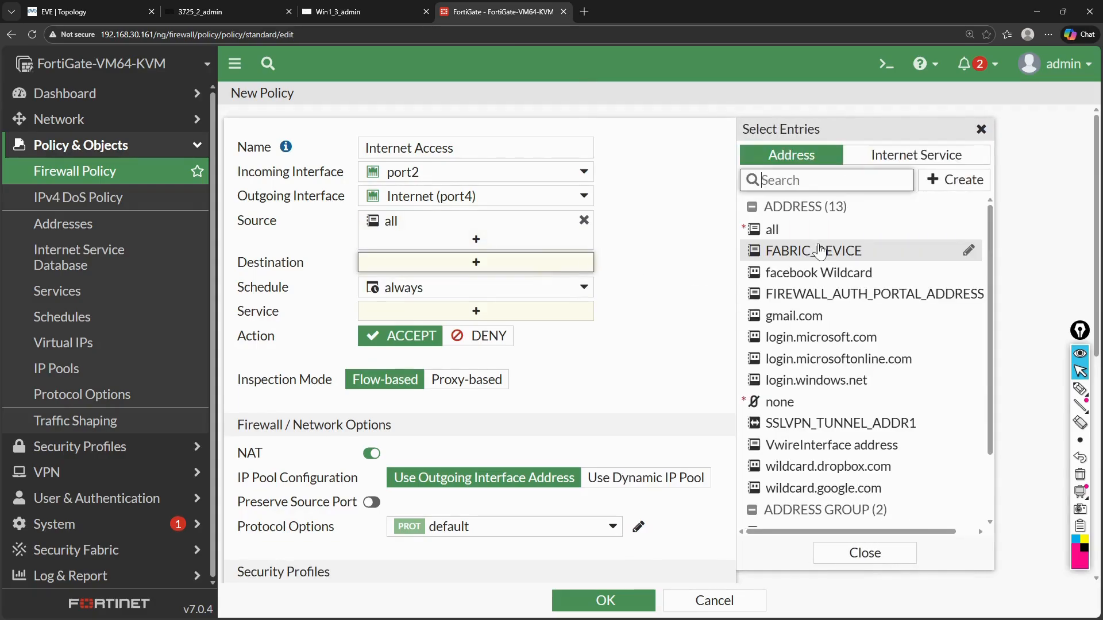
left_click(803, 232)
left_click(524, 333)
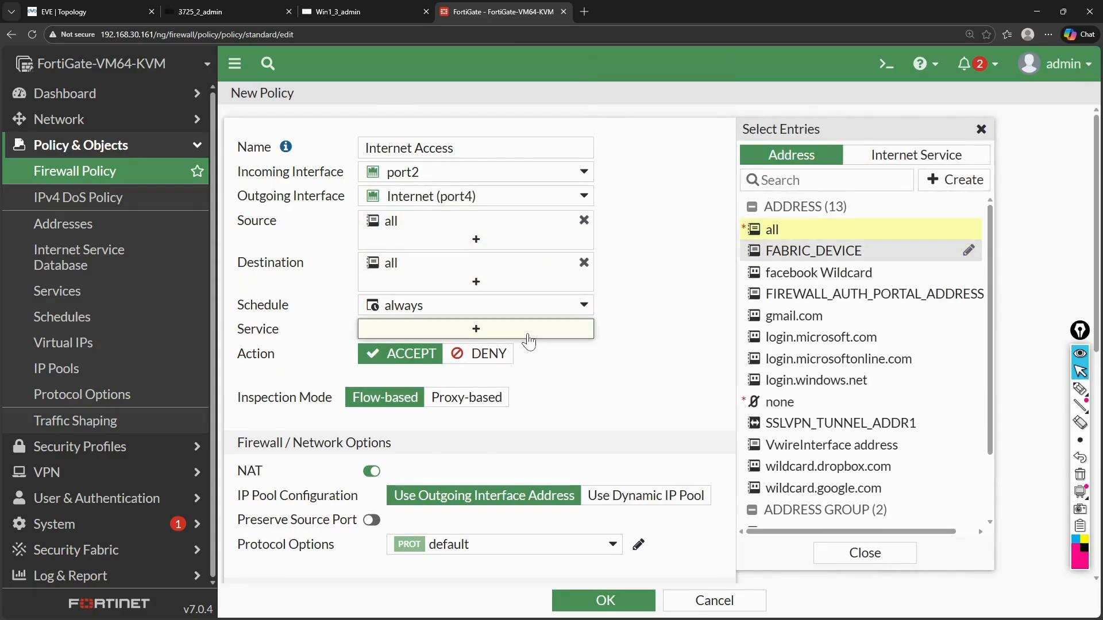
left_click(784, 225)
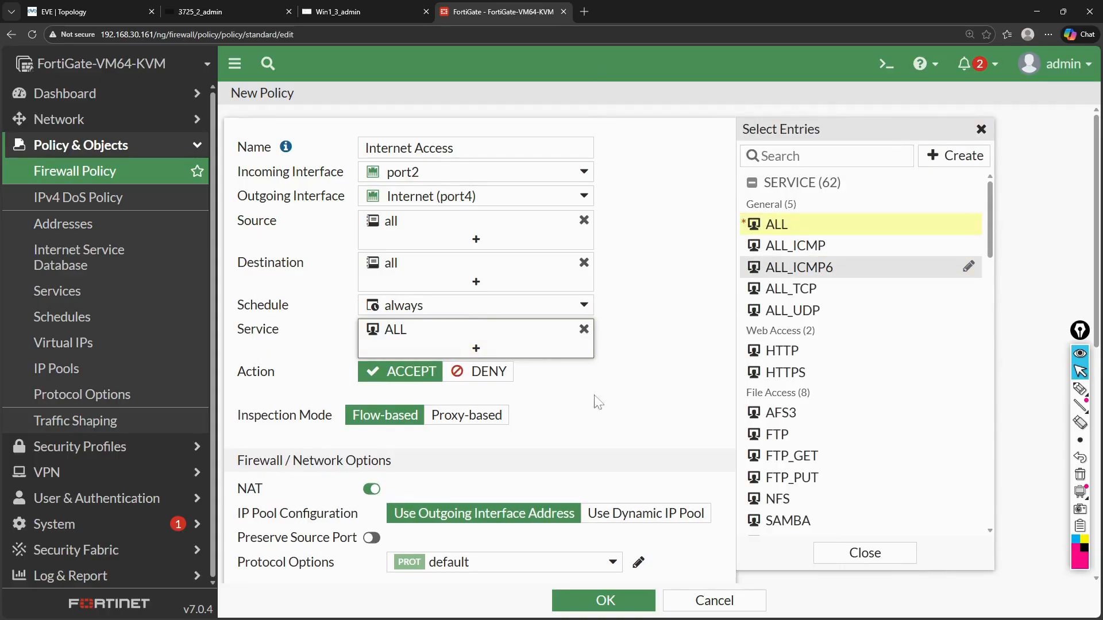
Log all sessions for the policy's allowed traffic and save the policy.
scroll(586, 405, "down", 2)
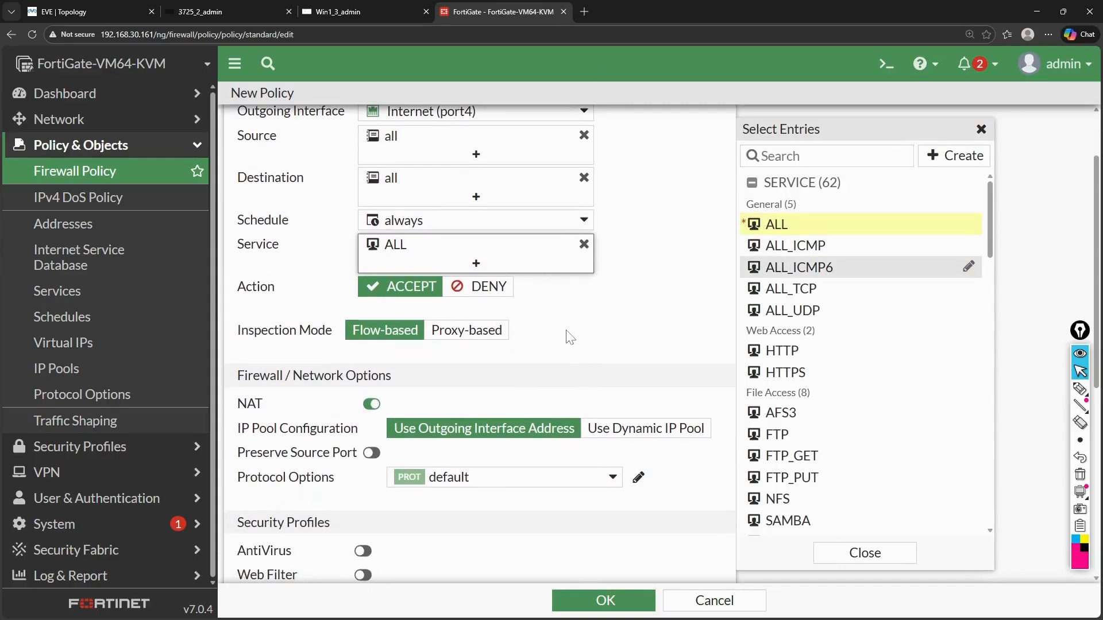
scroll(569, 338, "down", 5)
scroll(597, 459, "down", 2)
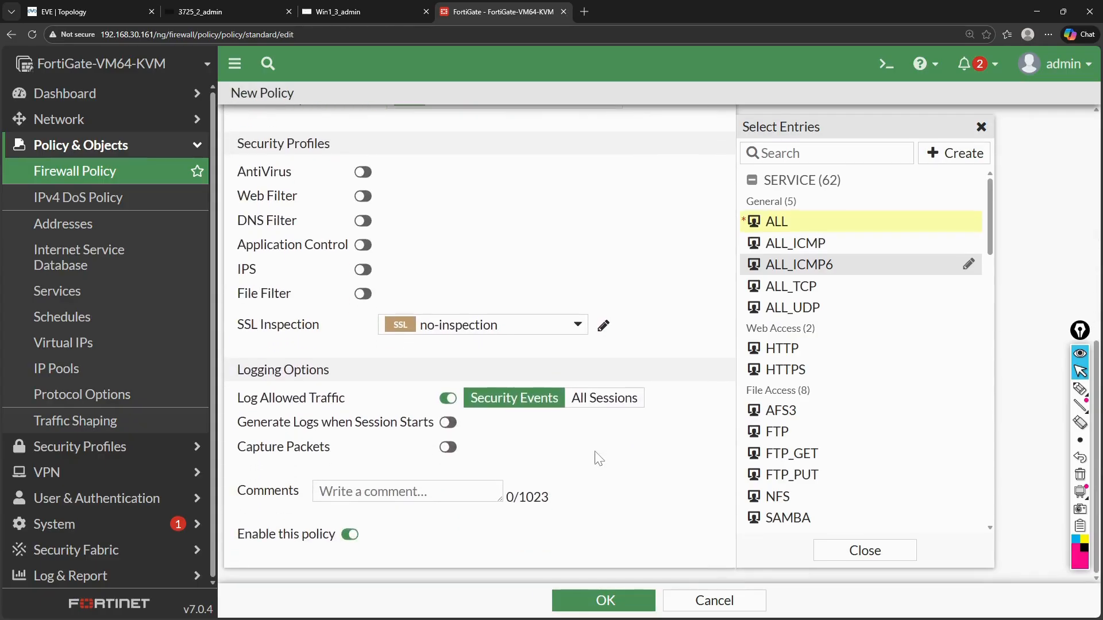
left_click(610, 404)
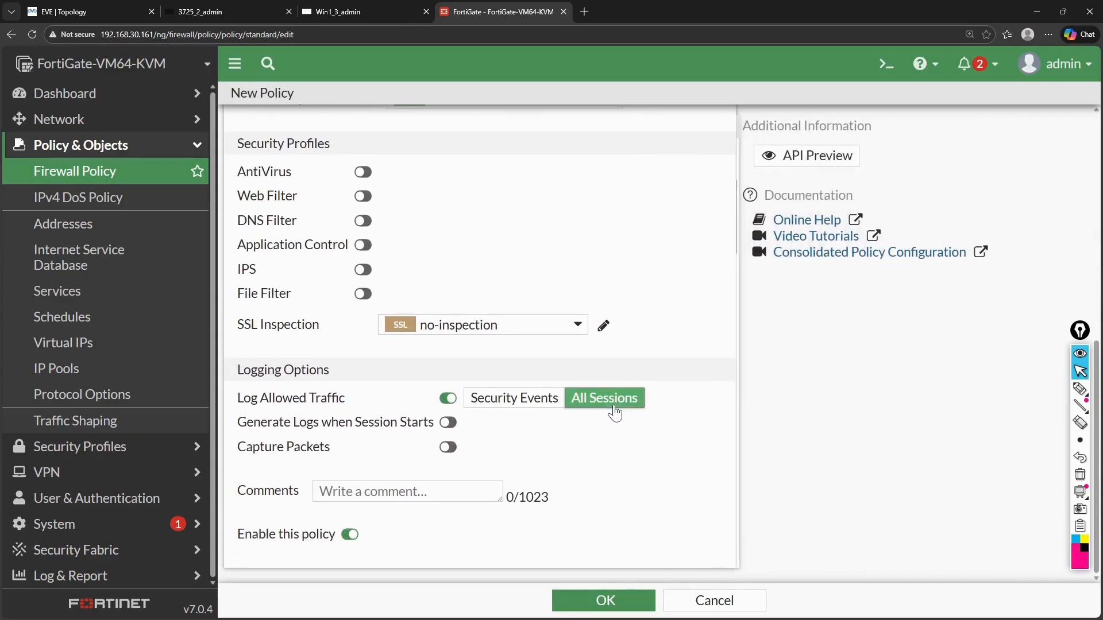
left_click(605, 600)
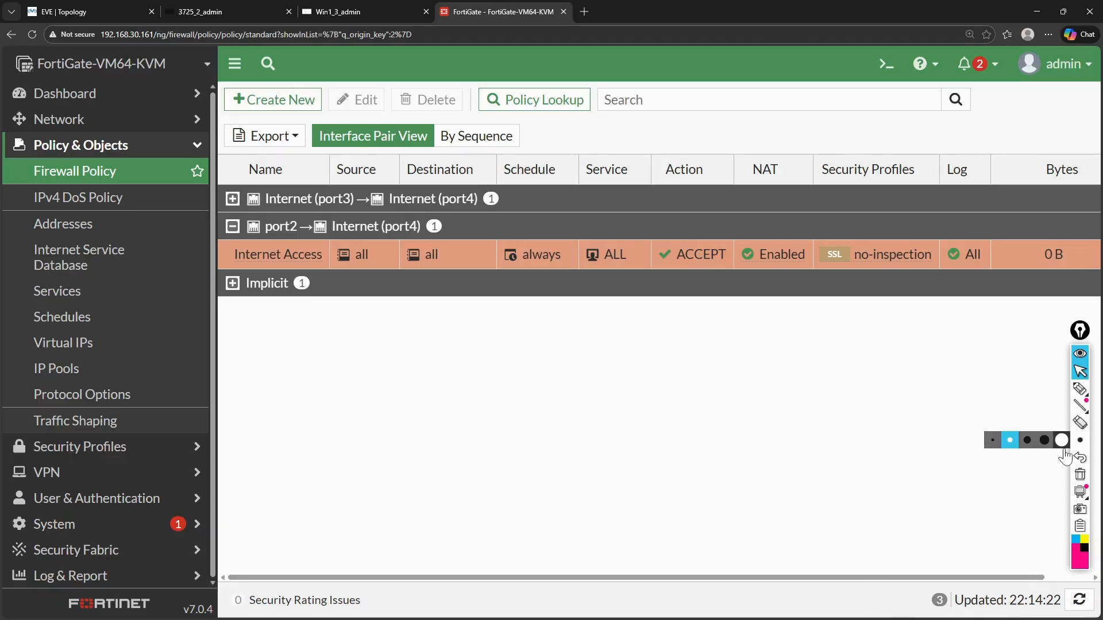
Check internet access with Google in the Win1 console's browser and return to the FortiGate policy list.
left_click(374, 10)
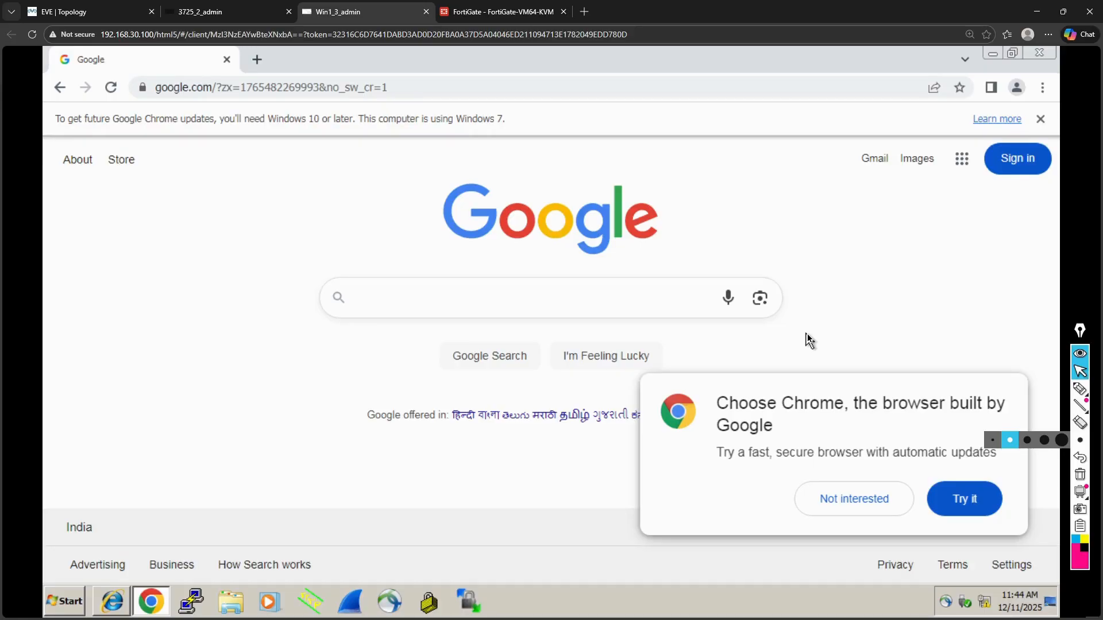
left_click(488, 11)
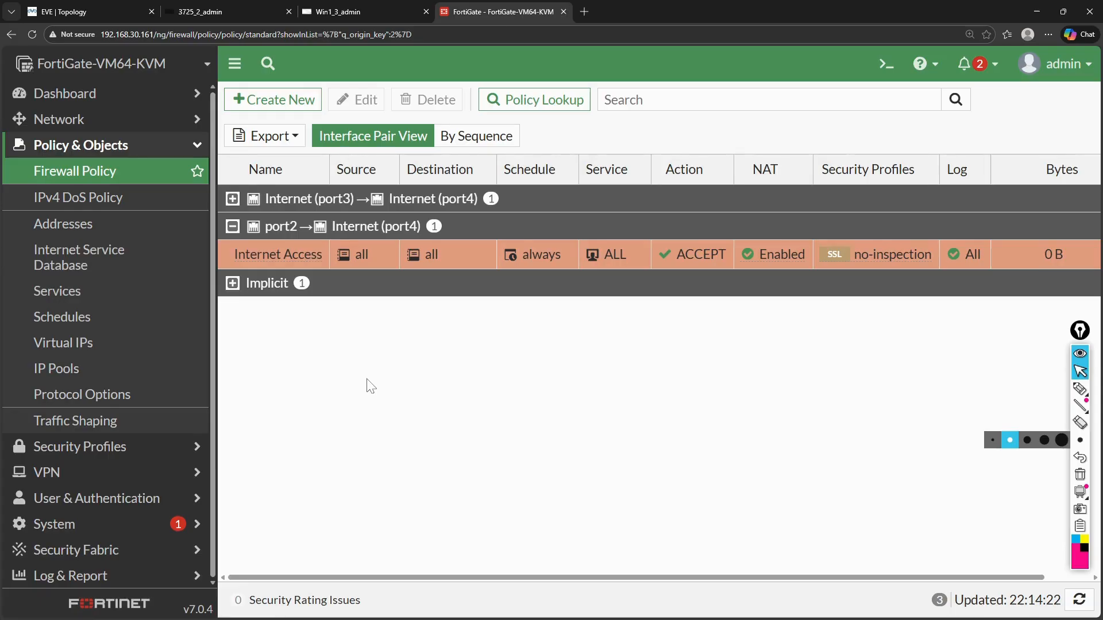
Check the LAN-side port in the EVE topology, then open the port2 interface for editing in FortiGate.
left_click(83, 10)
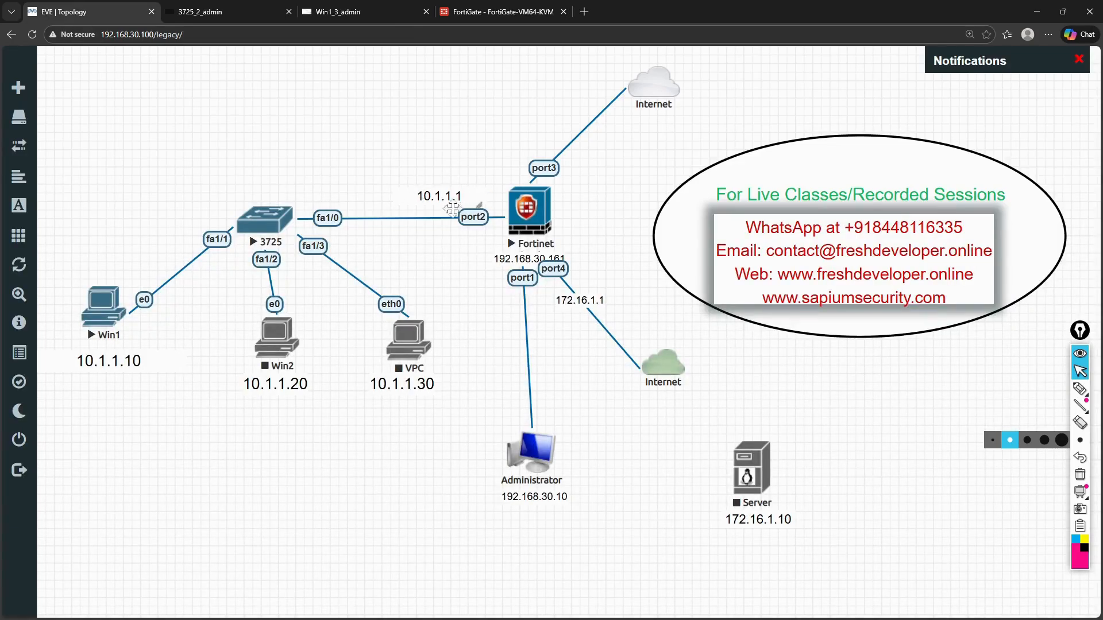
left_click(487, 11)
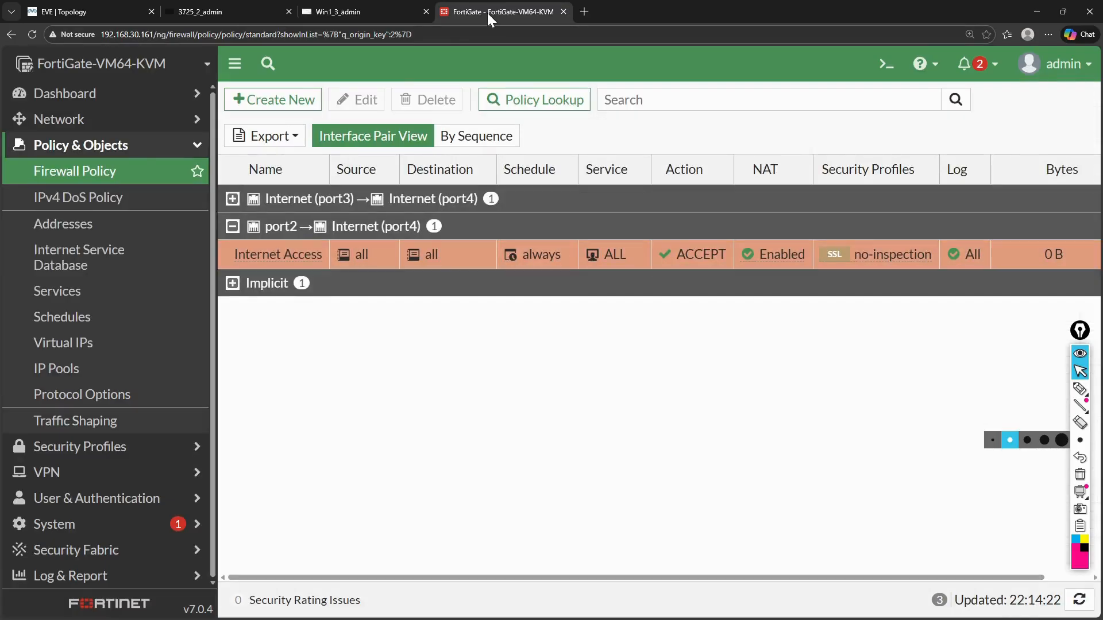
left_click(80, 120)
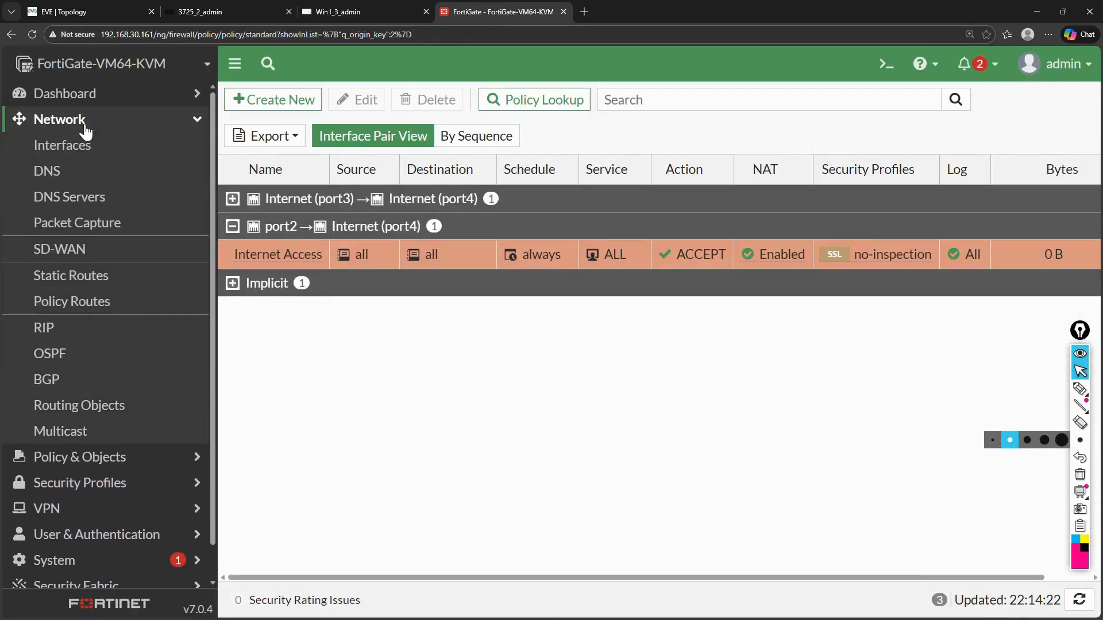
left_click(86, 151)
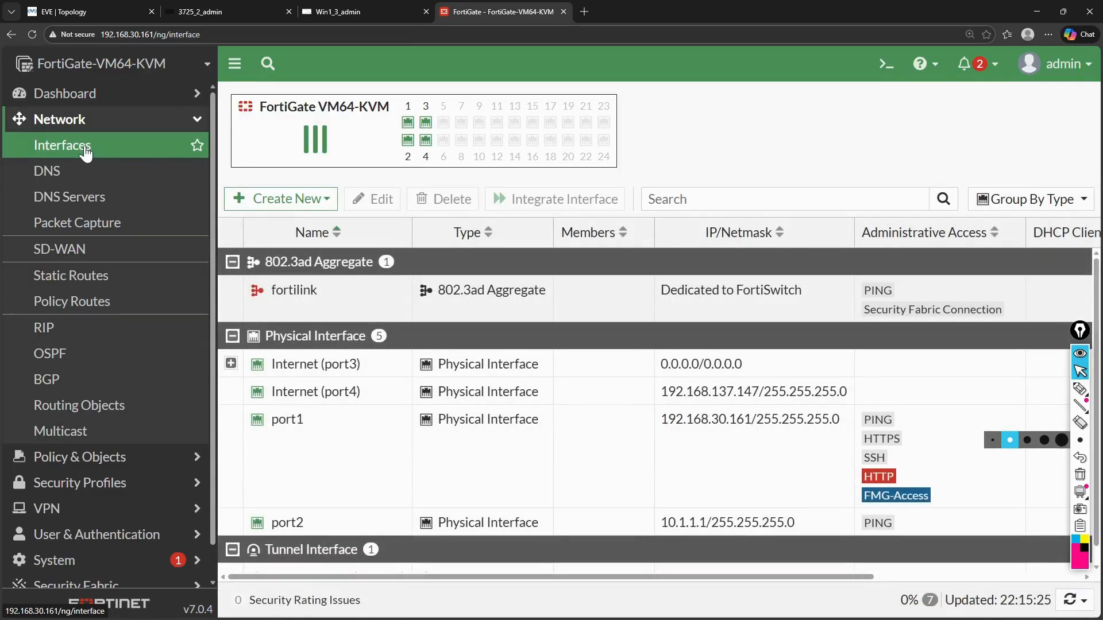
left_click(345, 525)
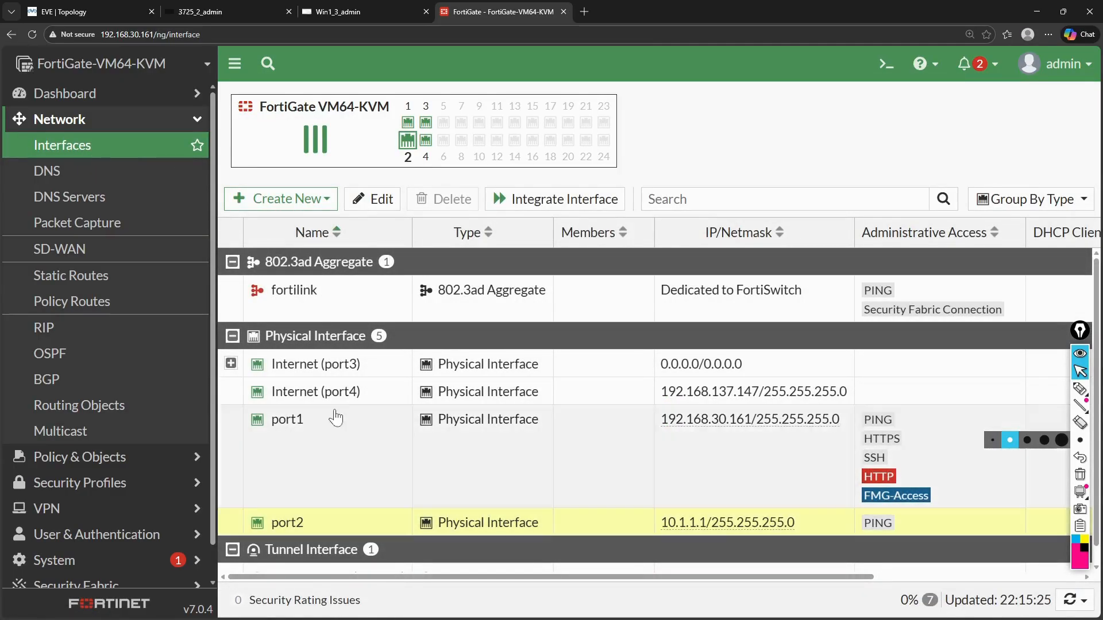
left_click(374, 199)
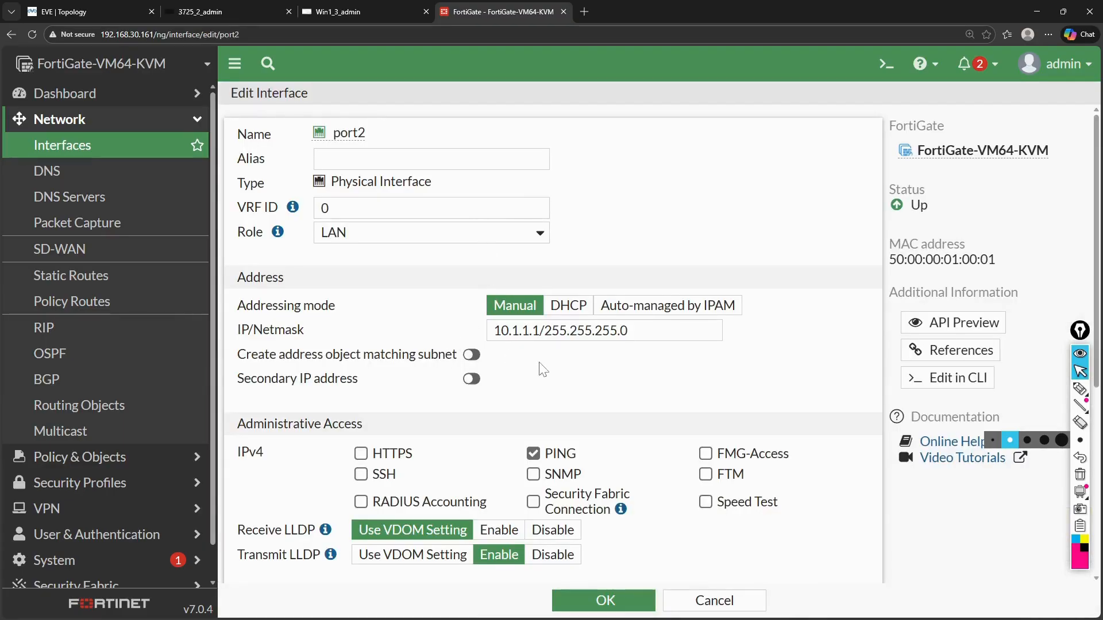
Enable security mode on the port2 interface with Captive Portal as its type.
scroll(540, 368, "down", 5)
scroll(540, 367, "down", 1)
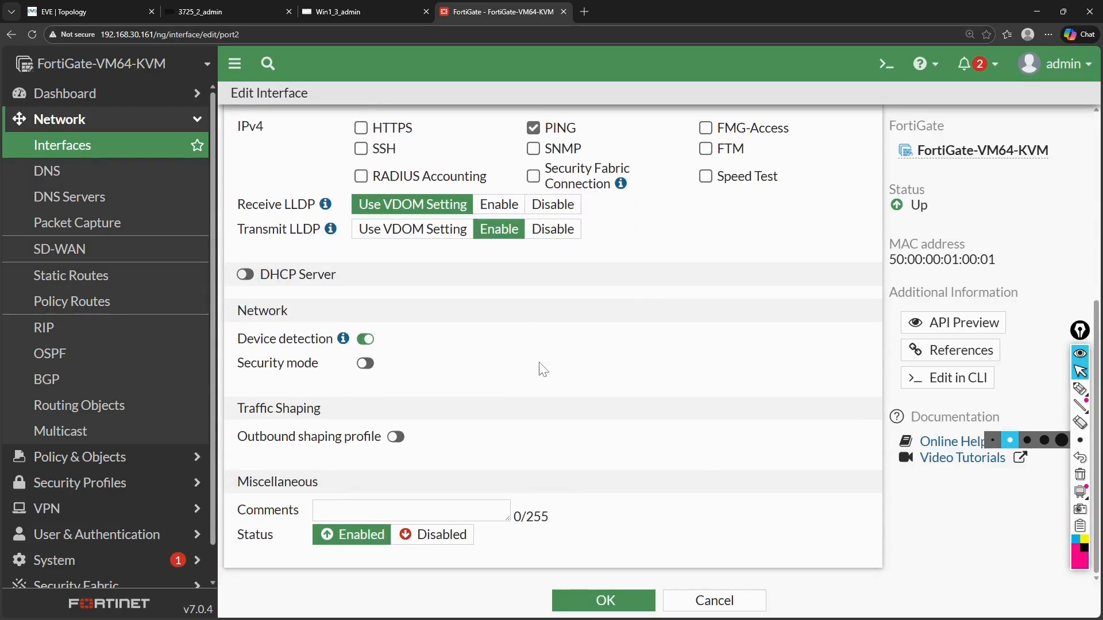
scroll(540, 367, "up", 1)
scroll(543, 370, "down", 1)
left_click(366, 364)
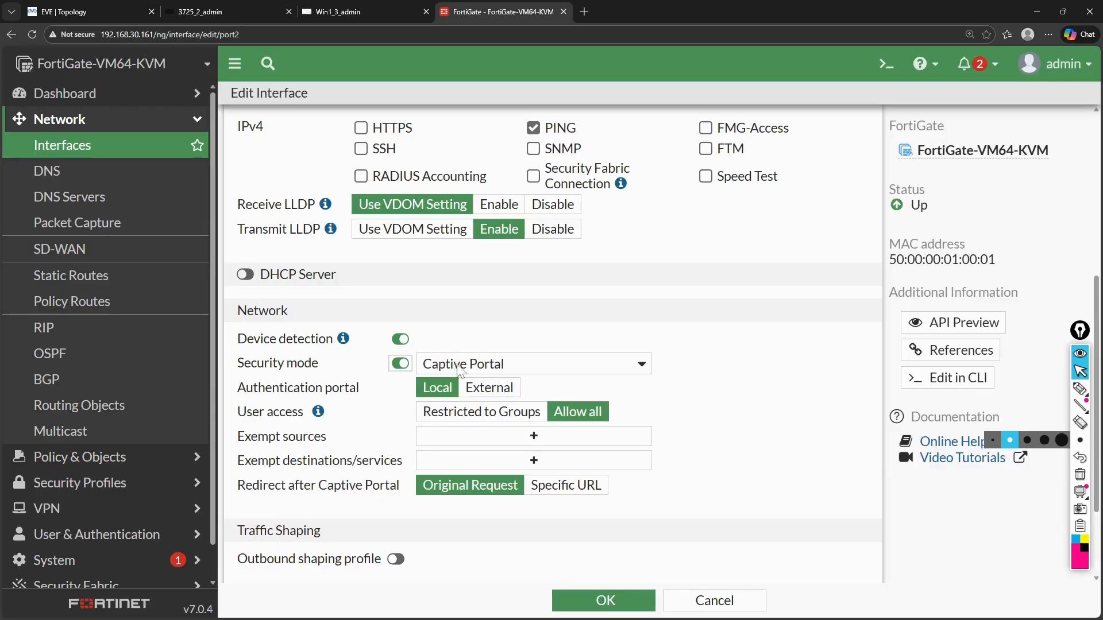
left_click(523, 372)
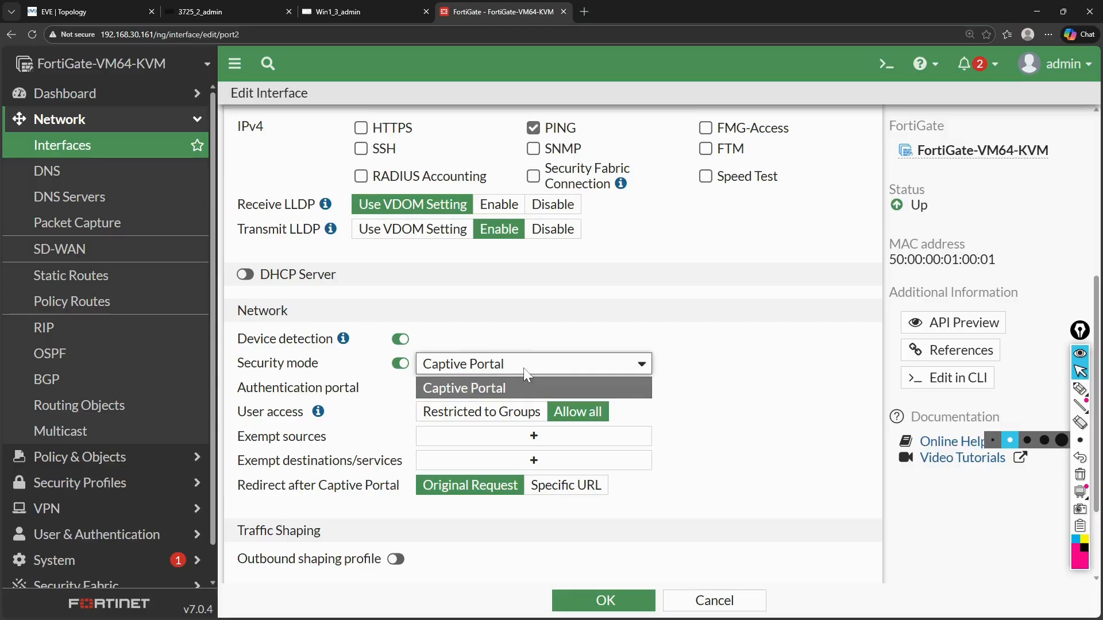
left_click(524, 373)
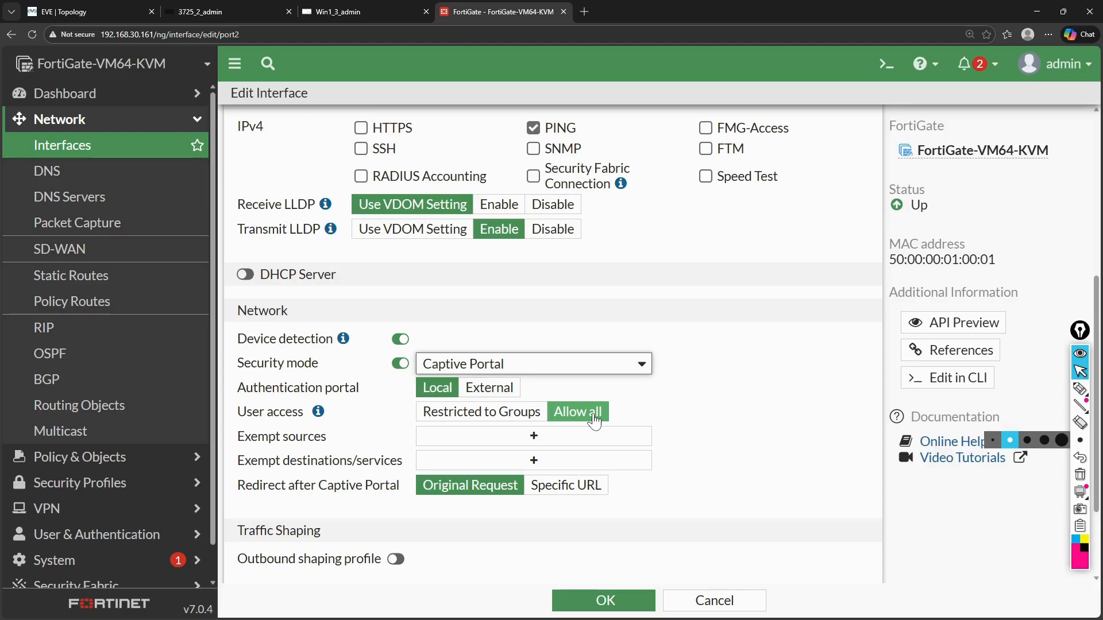
Restrict the captive portal's user access to groups and open the choice of user groups.
left_click(508, 413)
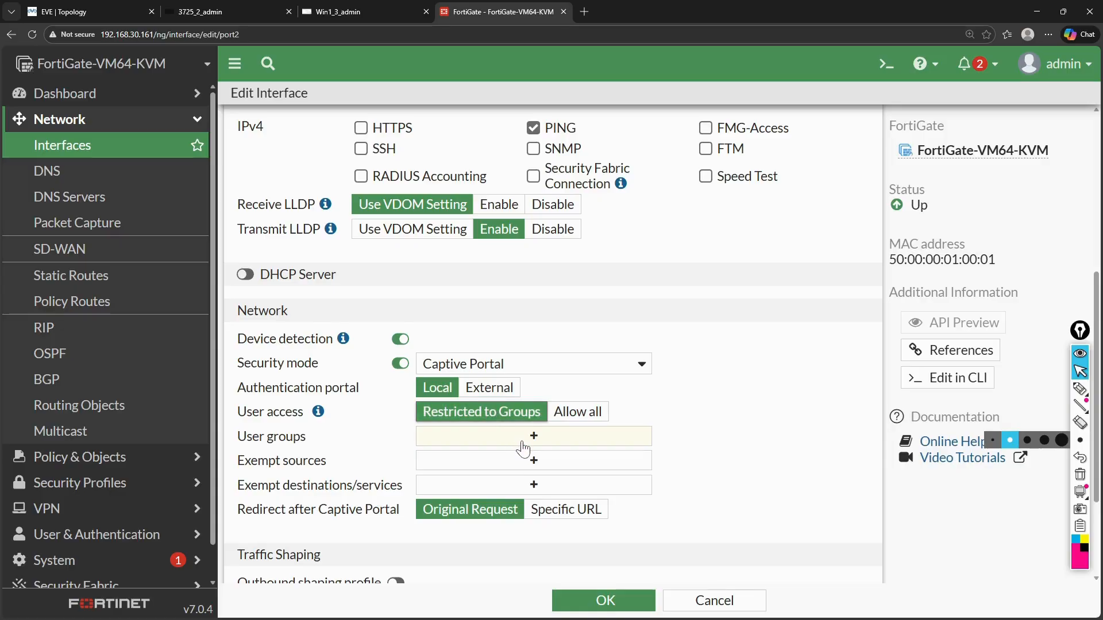
left_click(531, 437)
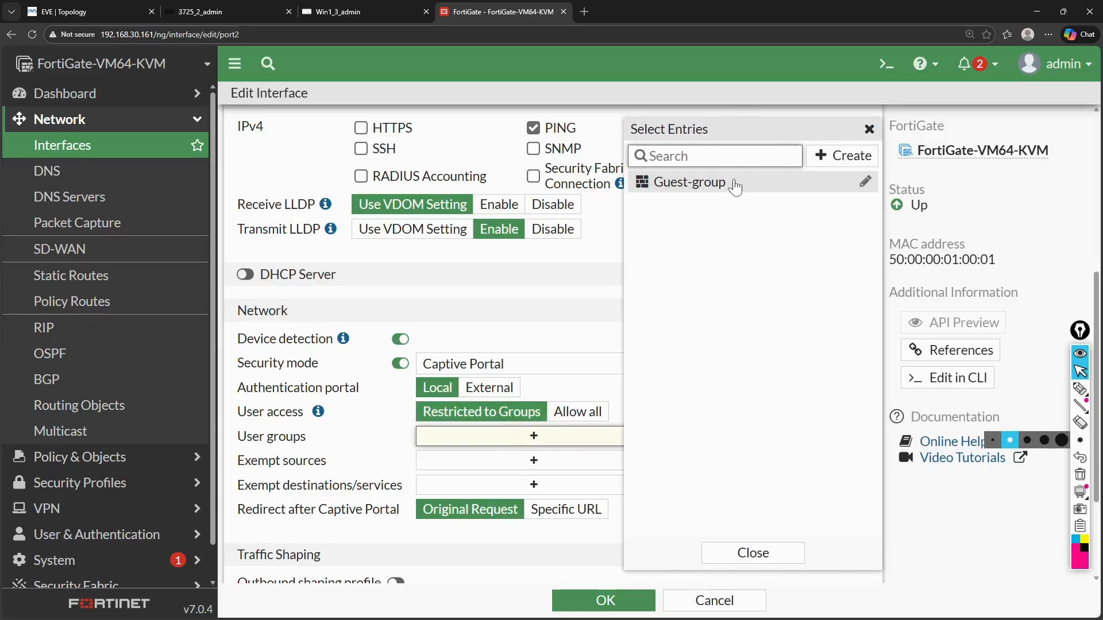
mouse_move(655, 185)
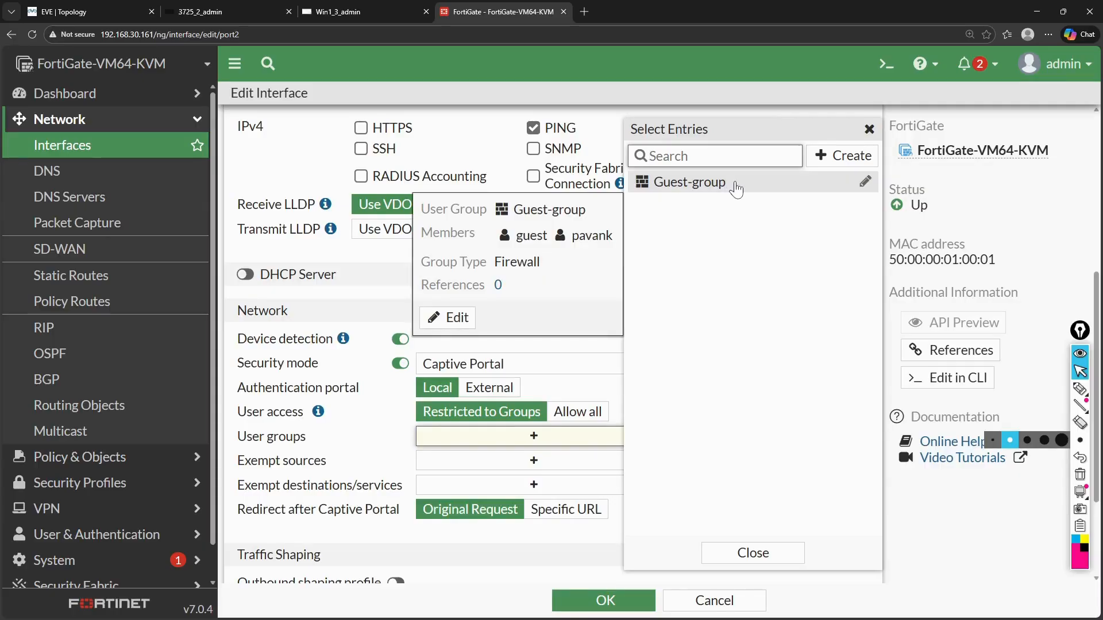
Create a user group named MyCaptiveTestGroup and assign it as the portal's allowed user group.
left_click(840, 160)
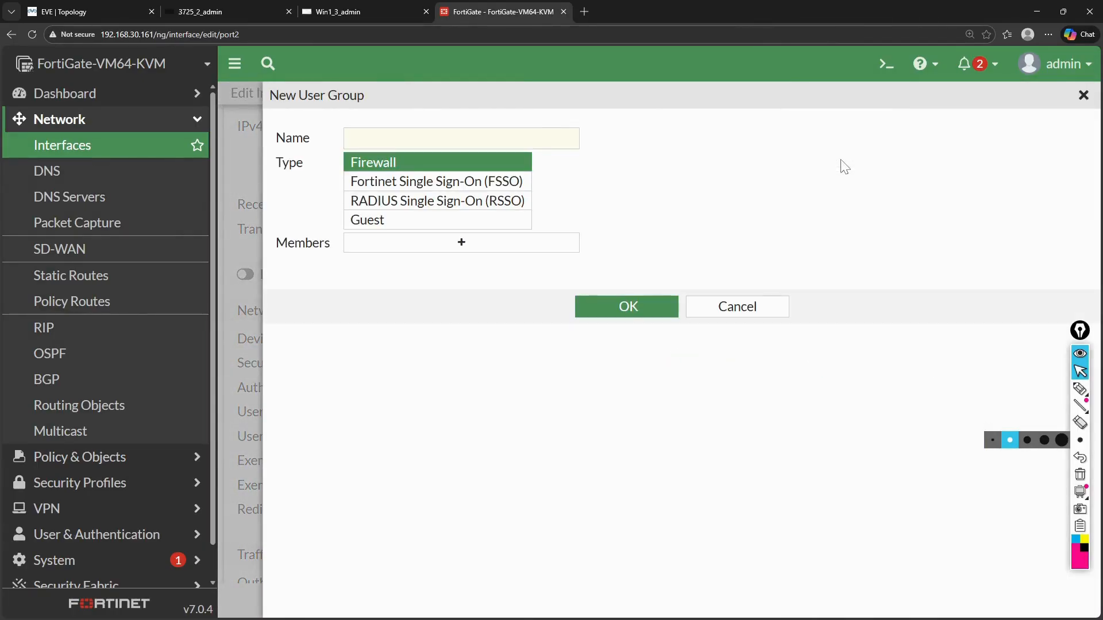
left_click(461, 138)
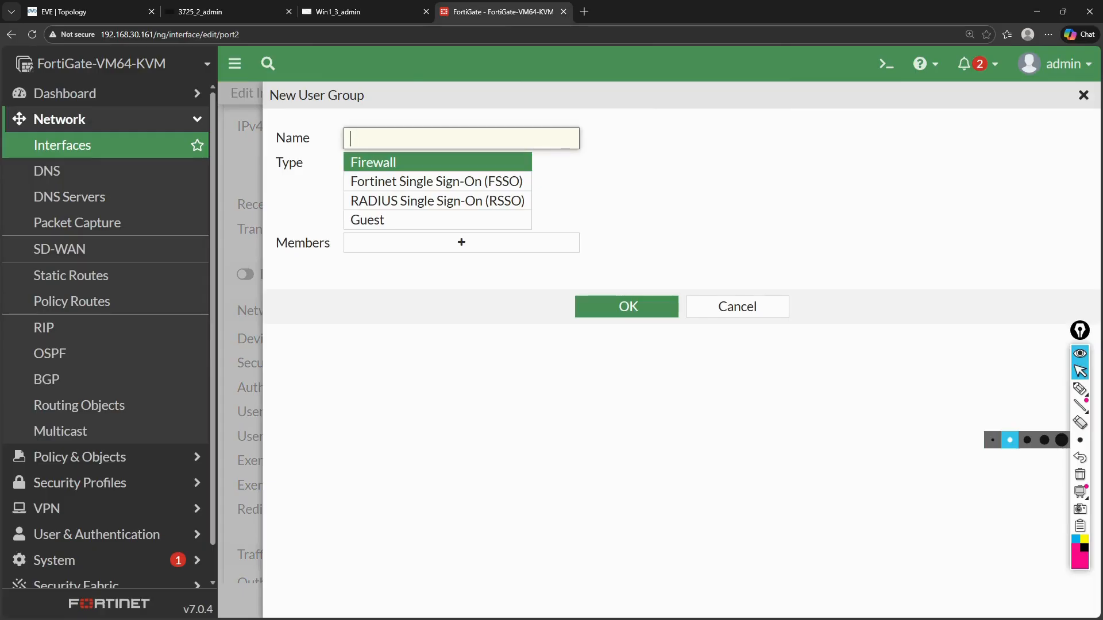
type("MyCaptiveTestGroup")
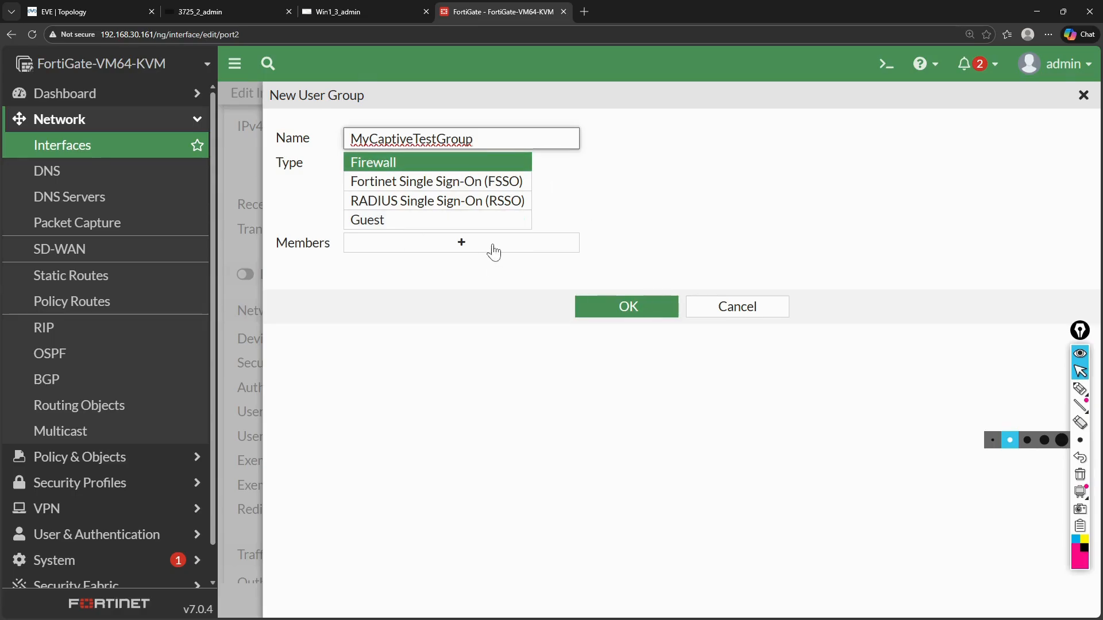
left_click(625, 308)
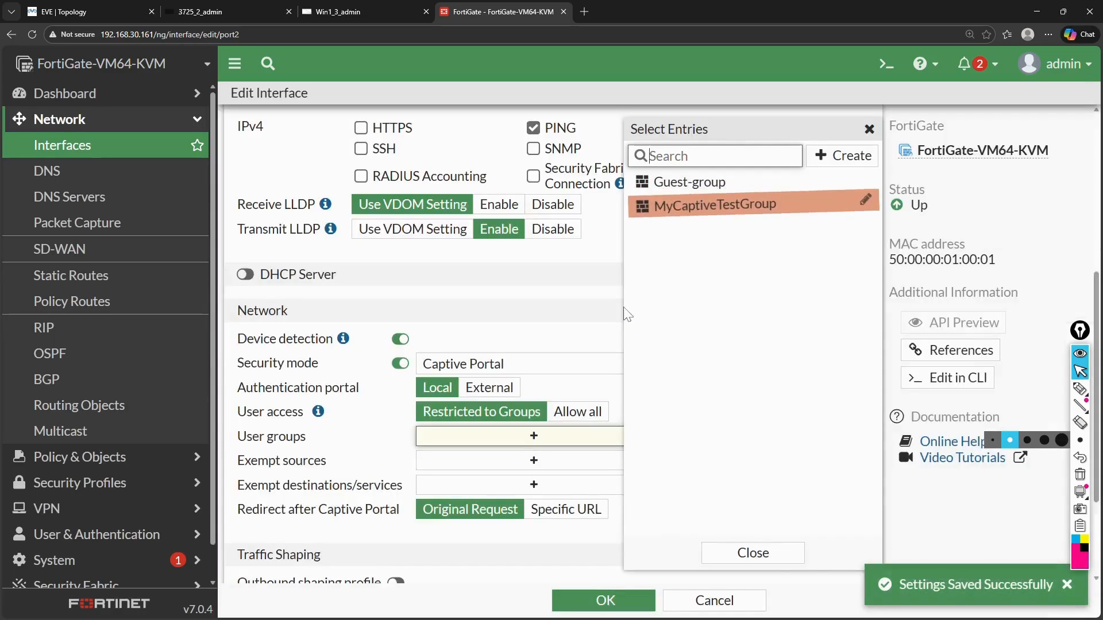
left_click(720, 216)
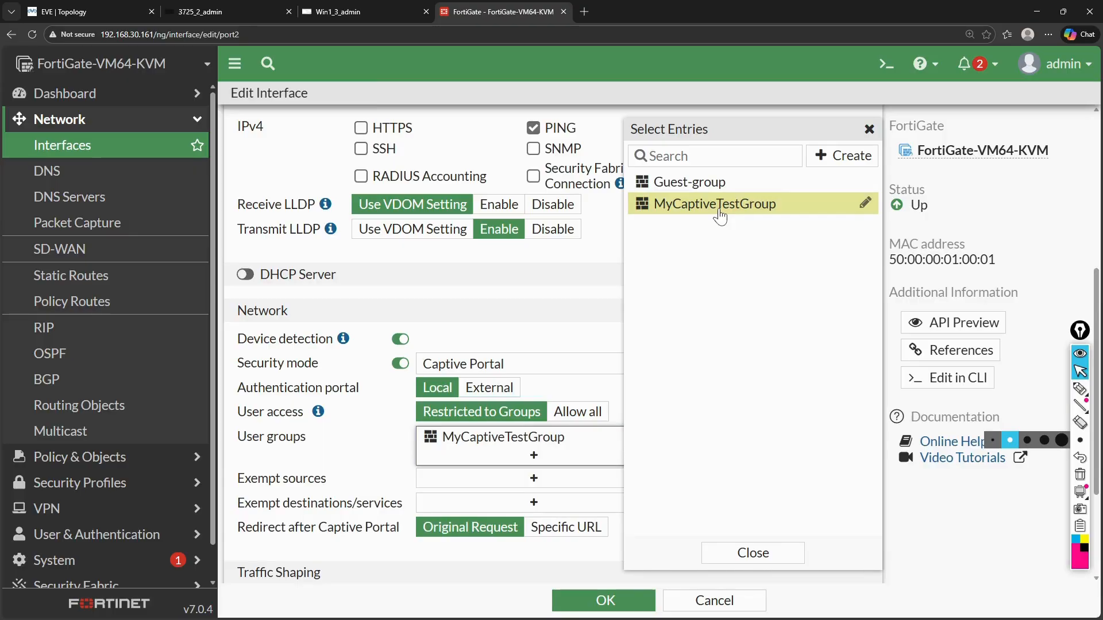
left_click(537, 270)
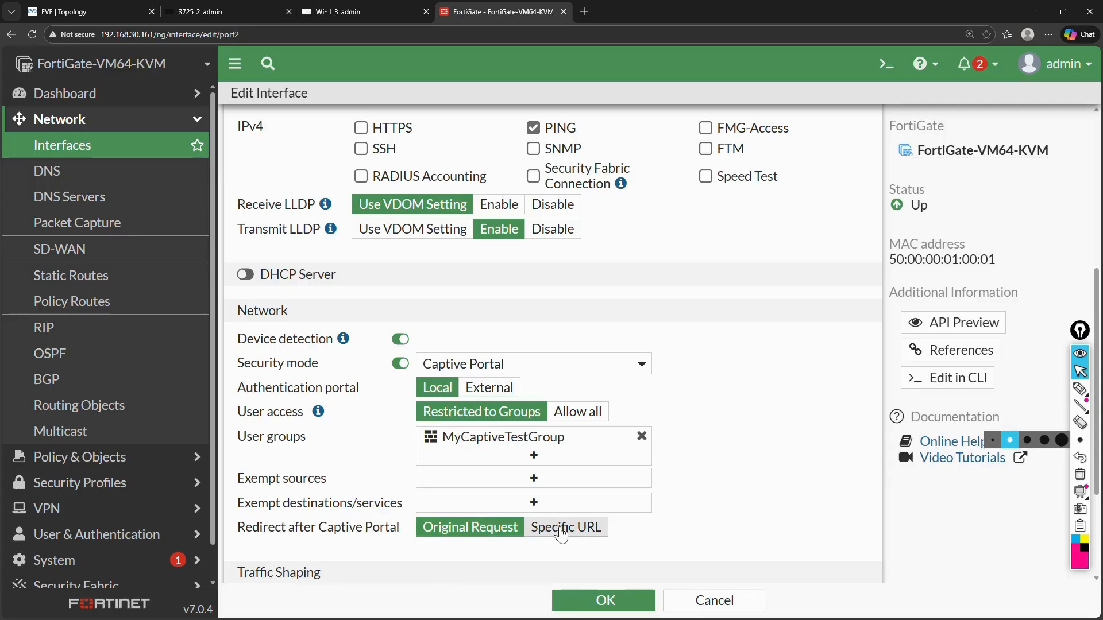
left_click(1079, 389)
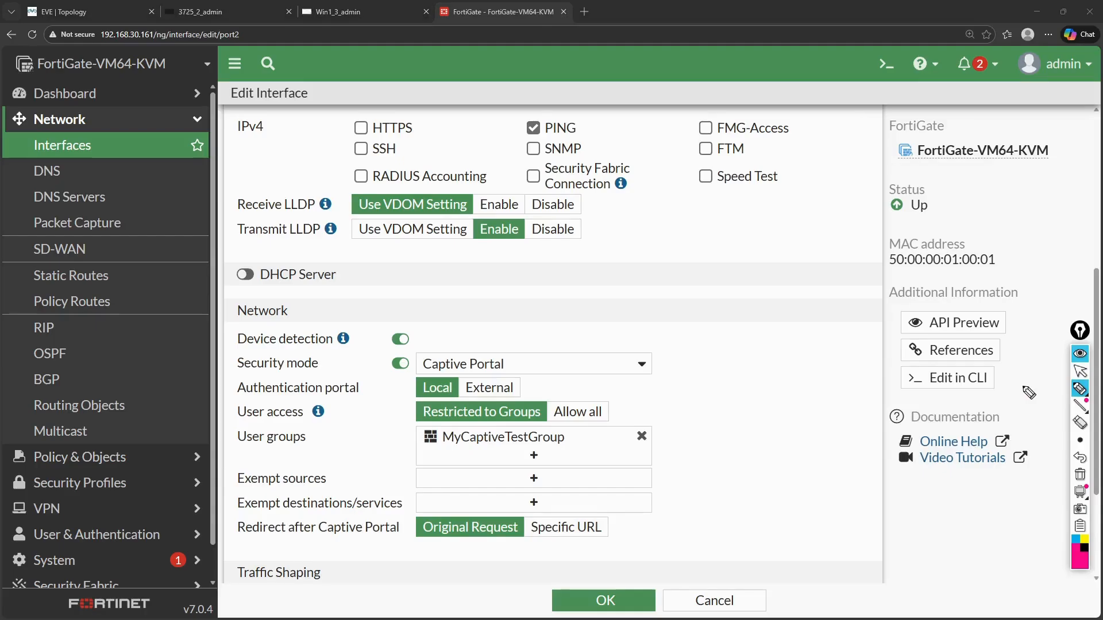
mouse_move(696, 378)
left_mouse_down()
mouse_move(688, 395)
mouse_move(878, 381)
left_mouse_up()
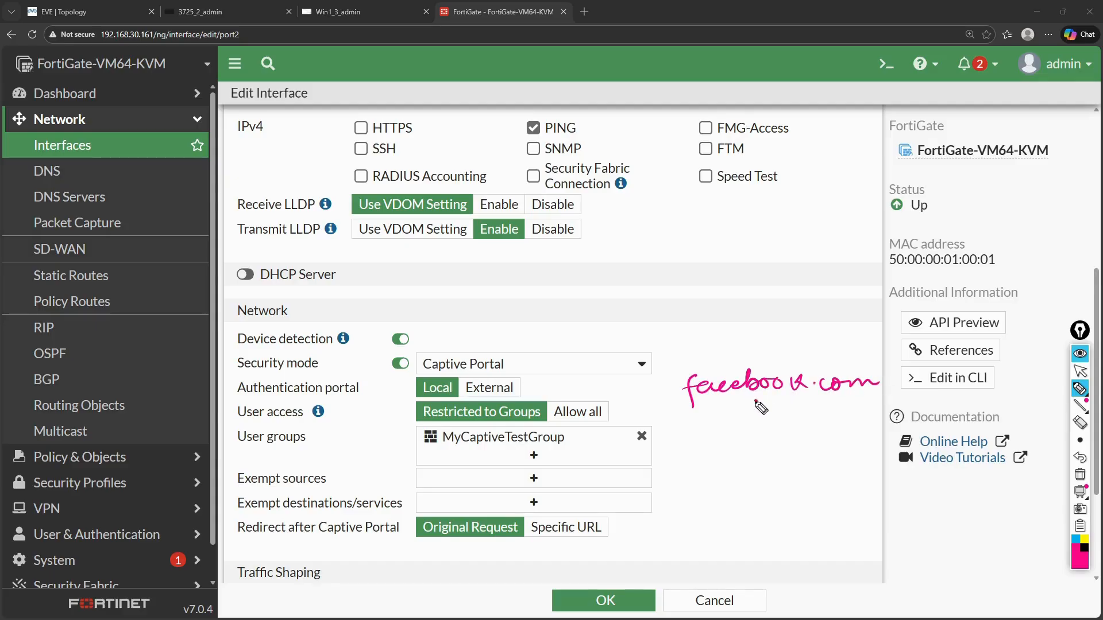
mouse_move(757, 402)
left_mouse_down()
mouse_move(756, 444)
mouse_move(767, 435)
left_mouse_up()
mouse_move(699, 464)
left_mouse_down()
mouse_move(748, 483)
mouse_move(762, 469)
mouse_move(863, 467)
mouse_move(1018, 478)
mouse_move(1050, 495)
left_mouse_up()
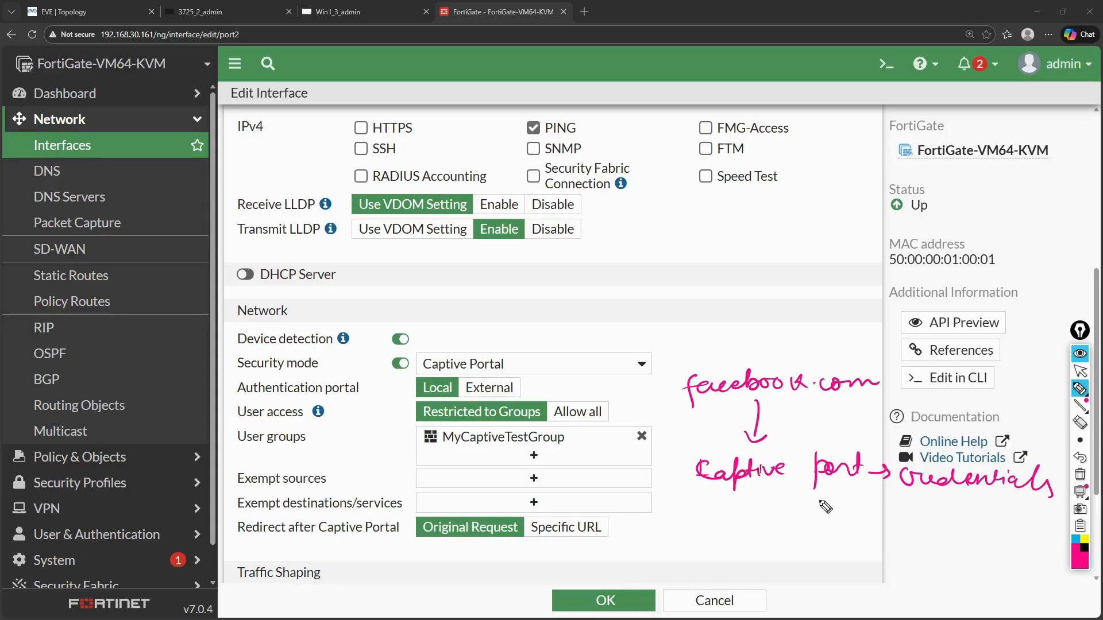
mouse_move(869, 488)
left_mouse_down()
mouse_move(866, 525)
mouse_move(871, 515)
mouse_move(673, 531)
mouse_move(679, 395)
mouse_move(675, 407)
left_mouse_up()
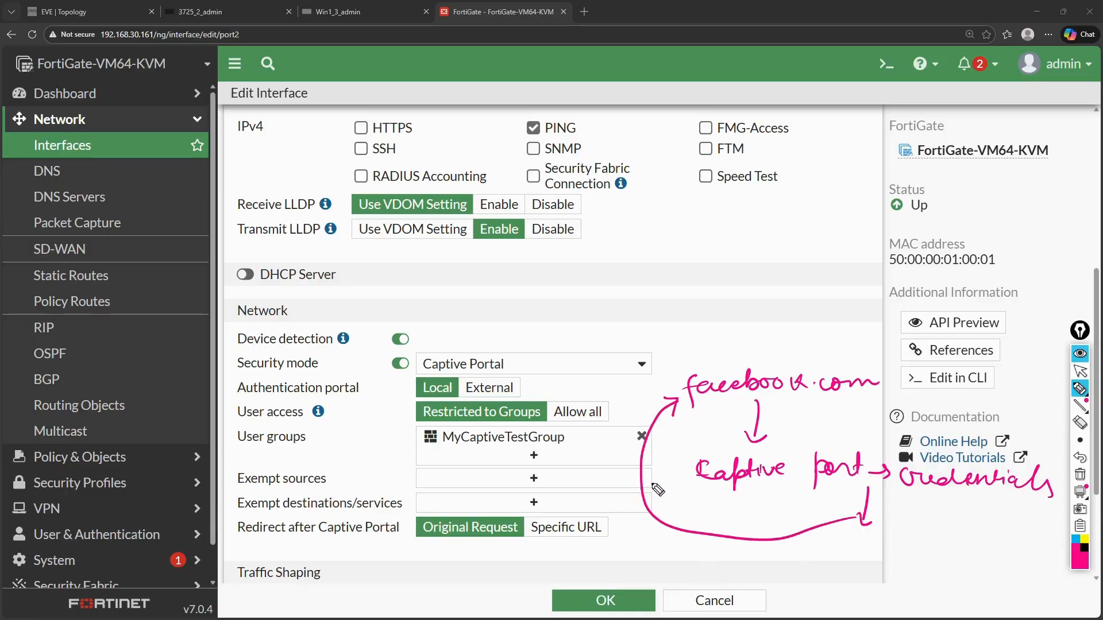
mouse_move(460, 515)
left_mouse_down()
mouse_move(425, 548)
mouse_move(517, 534)
mouse_move(453, 511)
left_mouse_up()
mouse_move(591, 534)
left_mouse_down()
mouse_move(534, 520)
mouse_move(598, 517)
left_mouse_up()
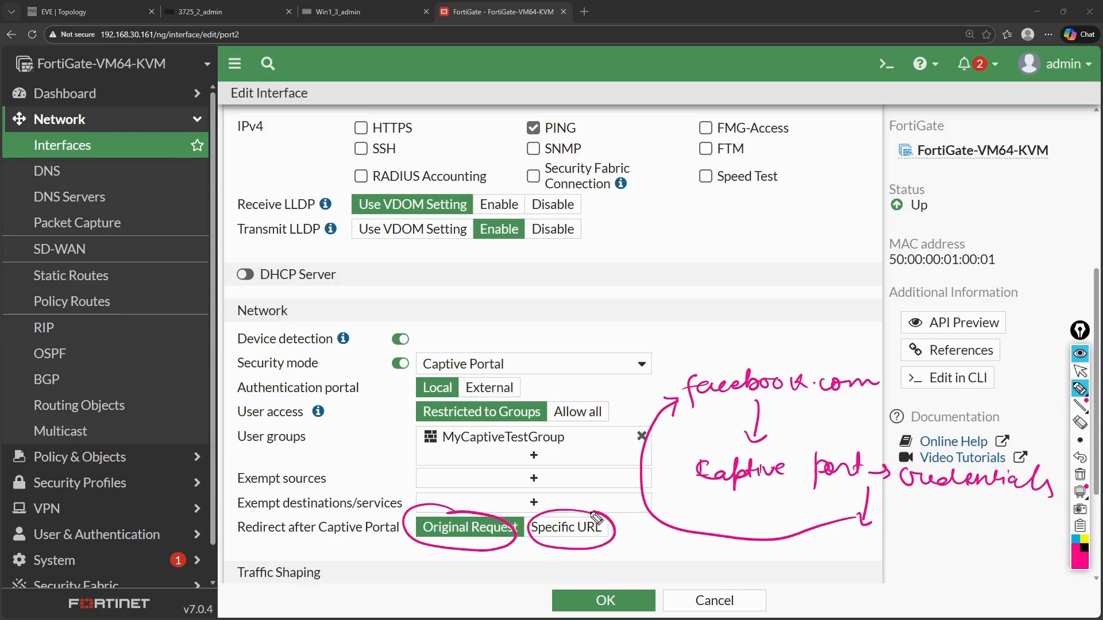
mouse_move(866, 524)
left_mouse_down()
mouse_move(863, 541)
mouse_move(869, 529)
left_mouse_up()
mouse_move(765, 569)
left_mouse_down()
mouse_move(769, 558)
mouse_move(748, 576)
mouse_move(825, 560)
mouse_move(872, 579)
mouse_move(899, 560)
mouse_move(939, 569)
mouse_move(981, 556)
left_mouse_up()
mouse_move(726, 361)
left_mouse_down()
mouse_move(841, 413)
mouse_move(677, 364)
left_mouse_up()
mouse_move(700, 409)
left_mouse_down()
mouse_move(681, 442)
mouse_move(679, 484)
left_mouse_up()
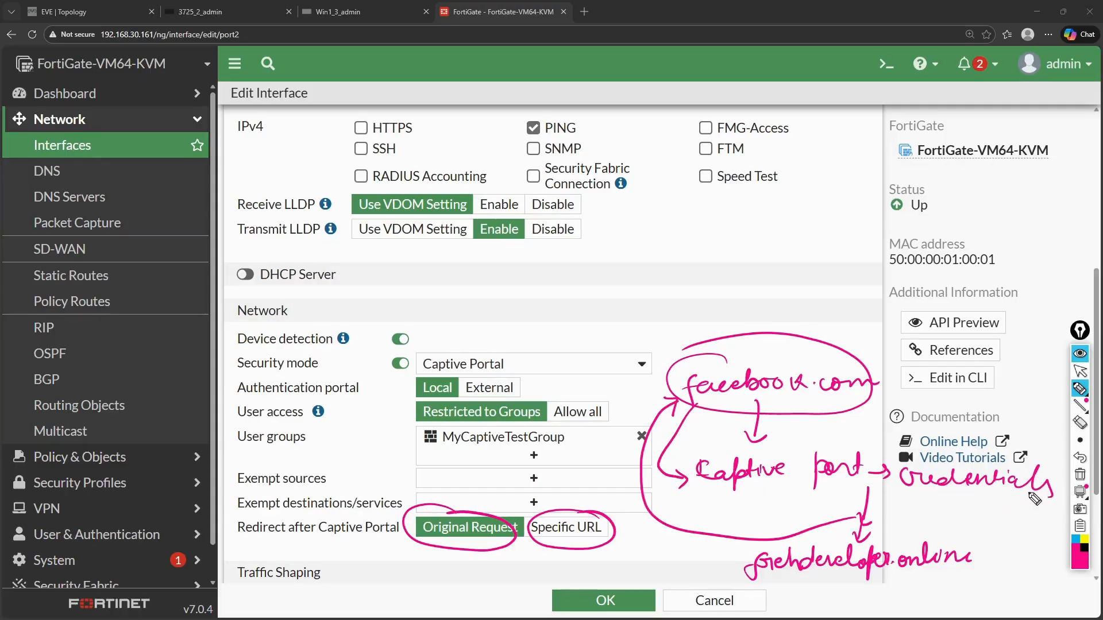
mouse_move(1020, 491)
left_mouse_down()
mouse_move(985, 557)
mouse_move(1000, 566)
mouse_move(979, 550)
left_mouse_up()
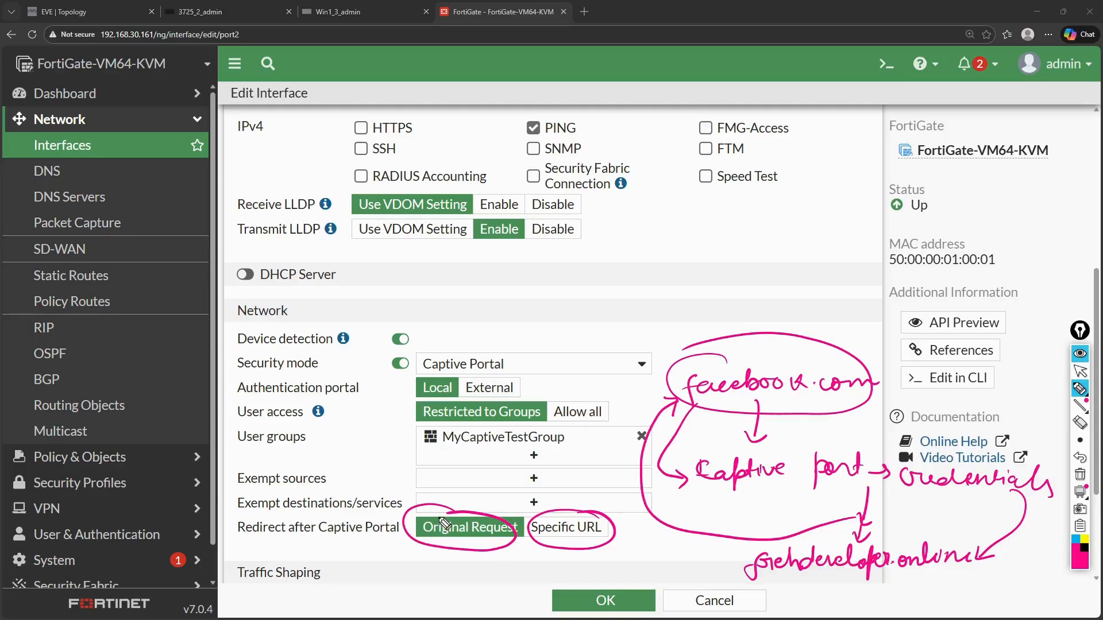
mouse_move(453, 512)
left_mouse_down()
mouse_move(411, 519)
mouse_move(432, 537)
left_mouse_up()
mouse_move(701, 356)
left_mouse_down()
mouse_move(681, 369)
mouse_move(723, 419)
mouse_move(841, 425)
mouse_move(877, 373)
mouse_move(701, 344)
mouse_move(666, 399)
left_mouse_up()
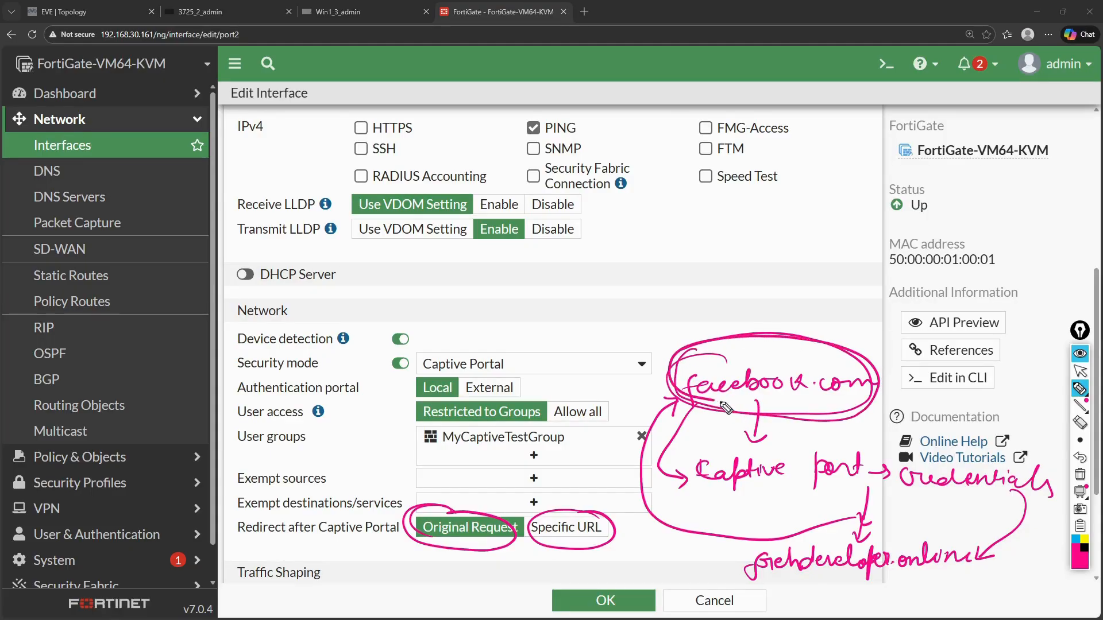
mouse_move(712, 444)
left_mouse_down()
mouse_move(697, 494)
mouse_move(830, 501)
mouse_move(887, 477)
mouse_move(729, 441)
left_mouse_up()
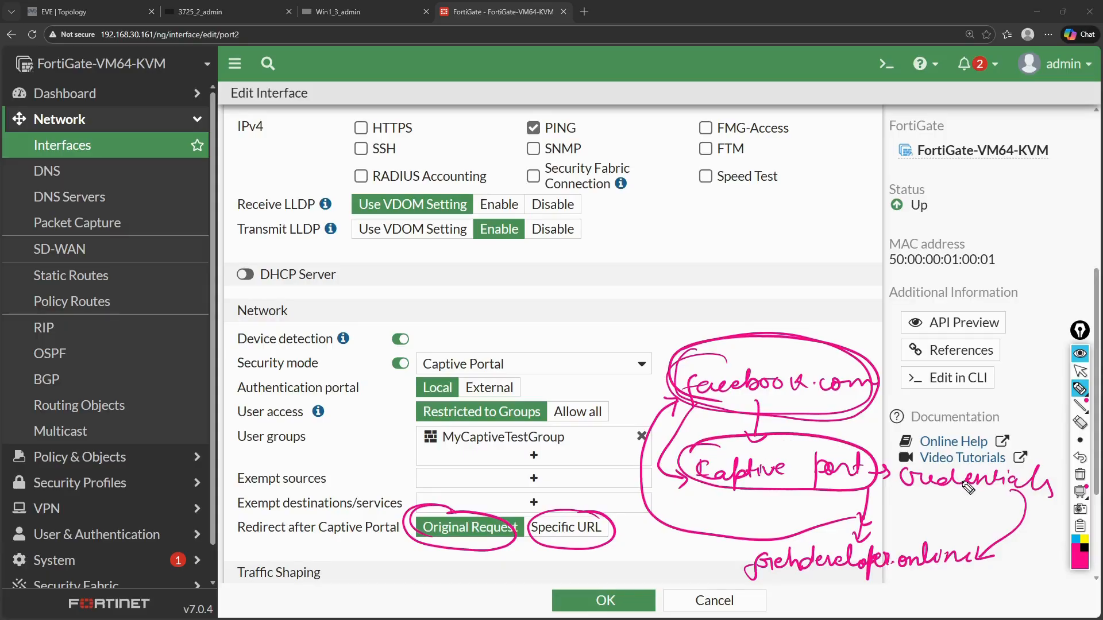
mouse_move(984, 481)
left_mouse_down()
mouse_move(1005, 419)
mouse_move(833, 324)
mouse_move(821, 339)
mouse_move(842, 332)
left_mouse_up()
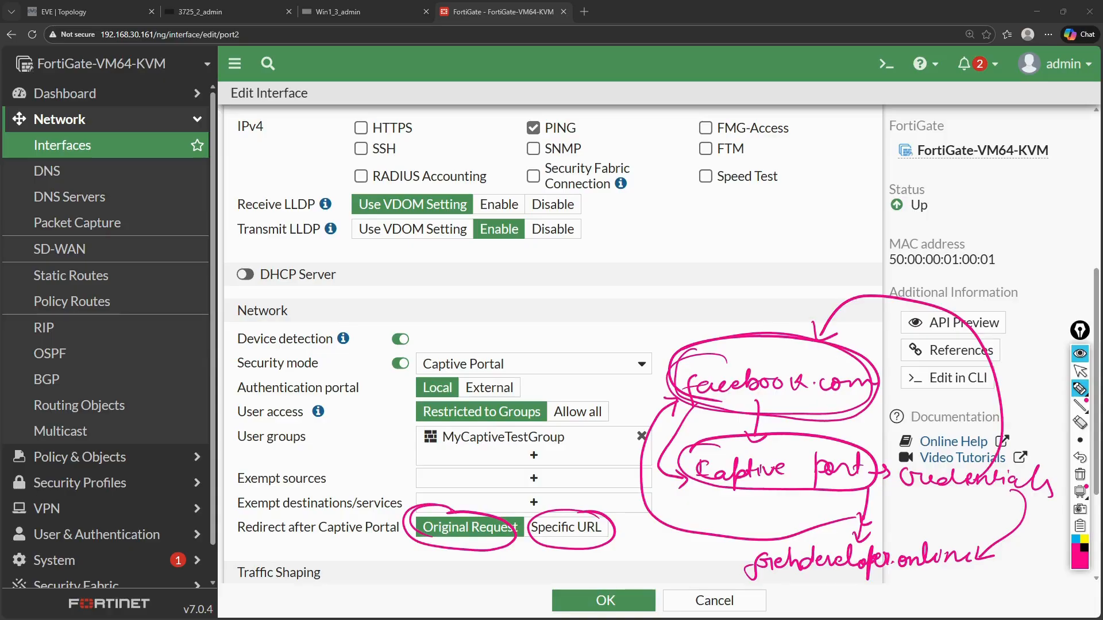
key("ctrl+shift+7")
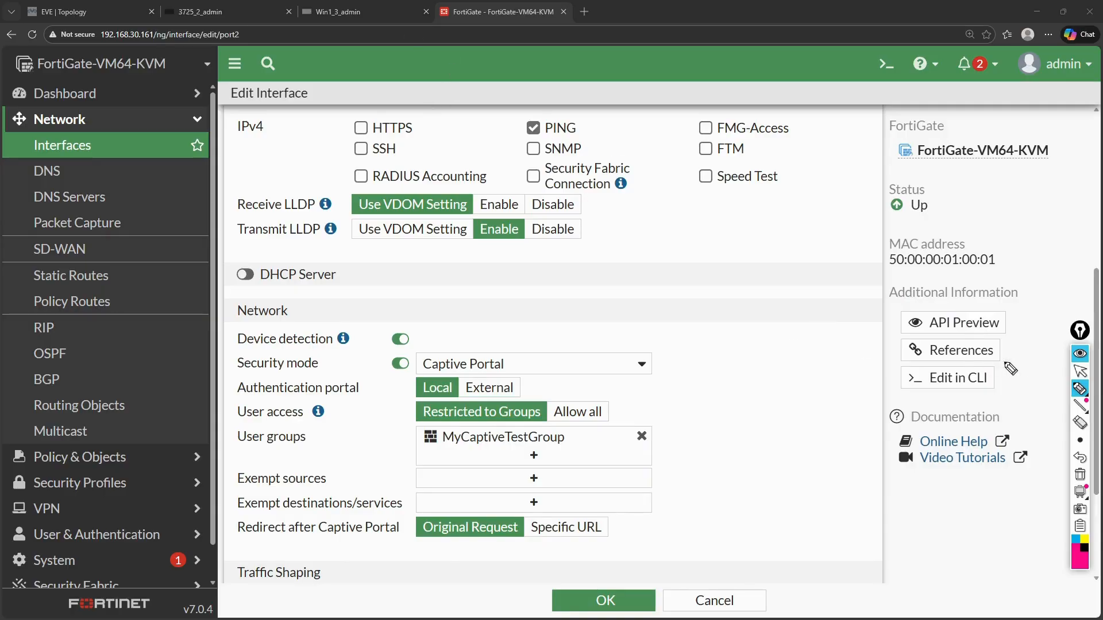
left_click(1080, 370)
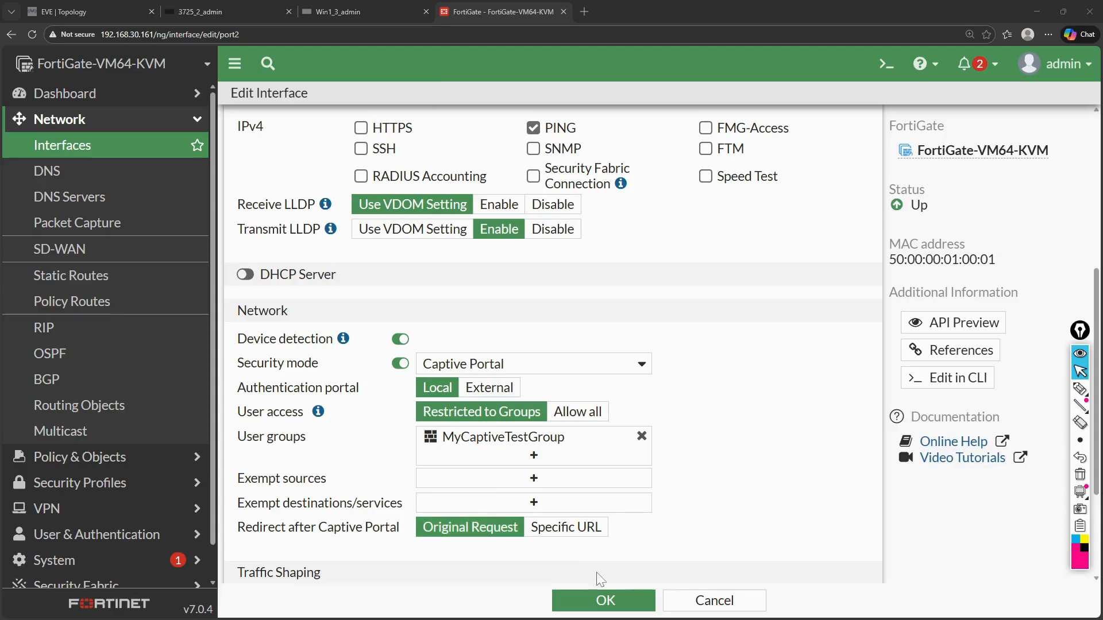
Save the port2 interface settings and reopen them to check the assigned captive portal user group.
left_click(598, 600)
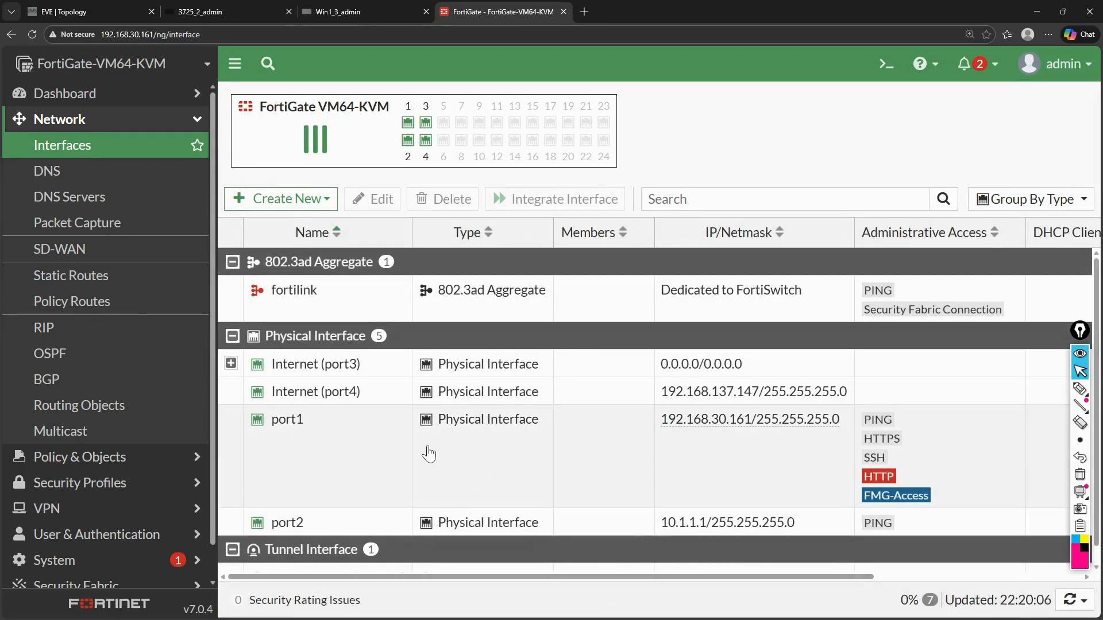
left_click(290, 523)
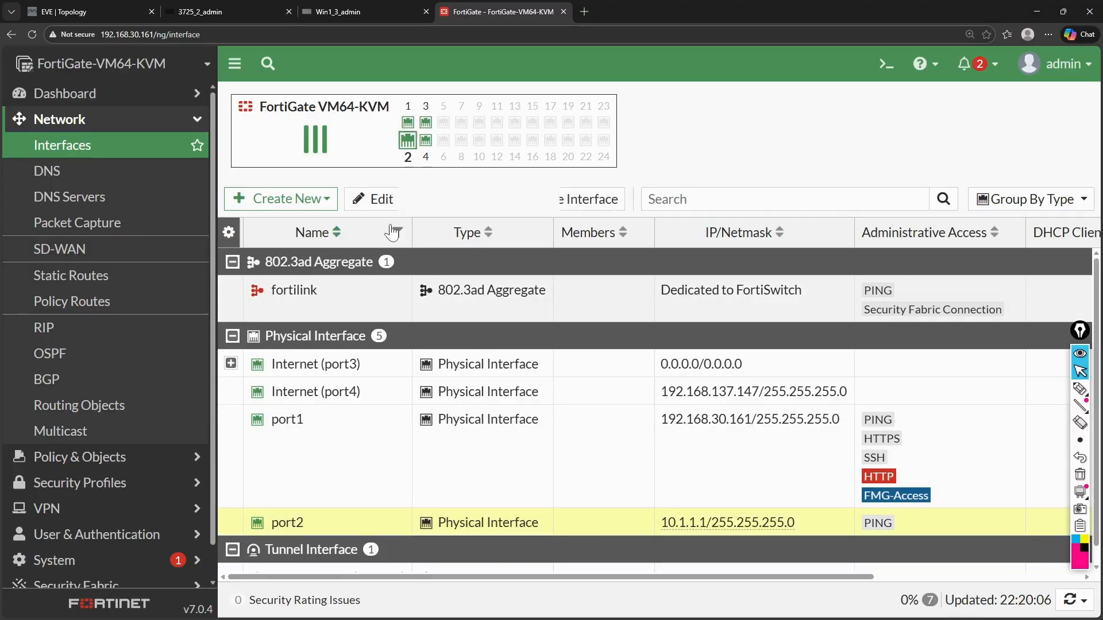
left_click(381, 214)
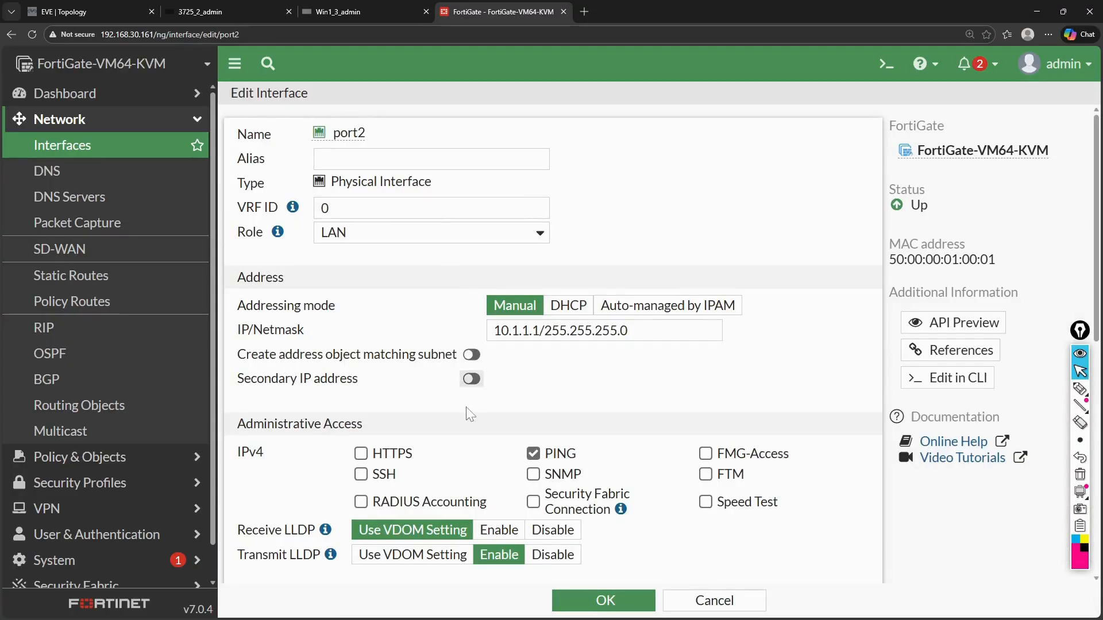
scroll(470, 414, "down", 5)
scroll(470, 414, "down", 2)
mouse_move(505, 278)
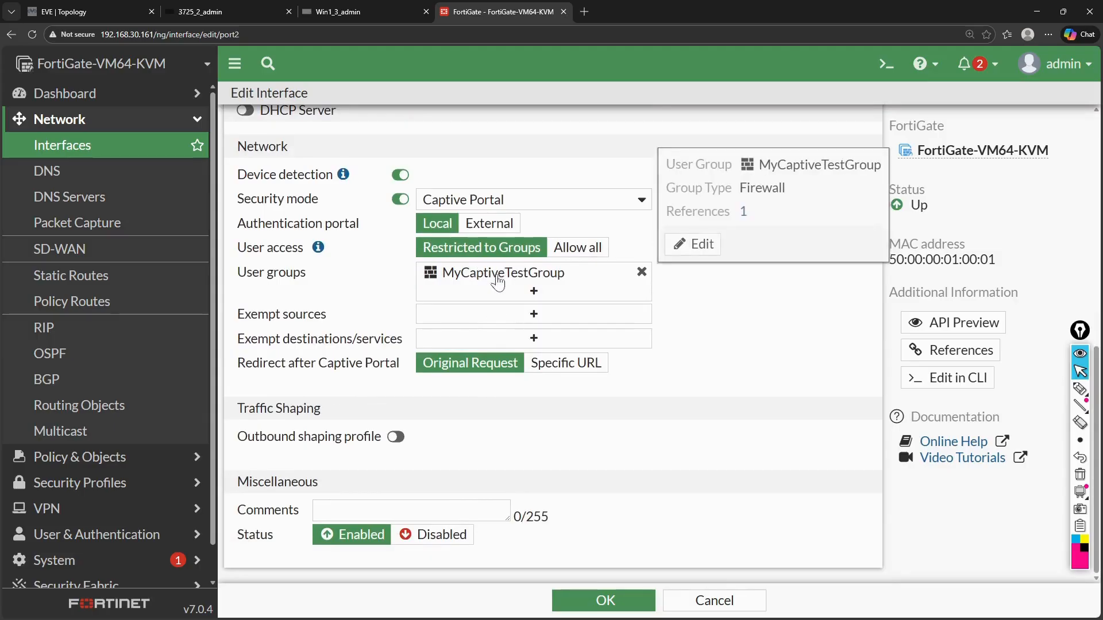
Leave the port2 interface settings and check where the MyCaptiveTestGroup user group is referenced.
left_click(691, 599)
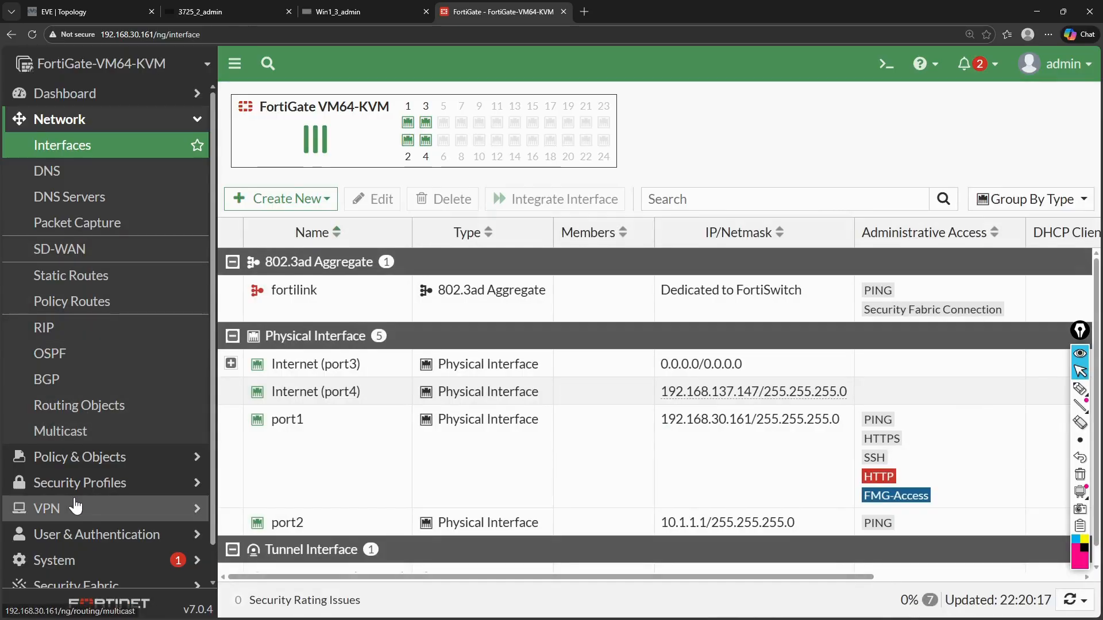
scroll(80, 509, "down", 1)
left_click(76, 501)
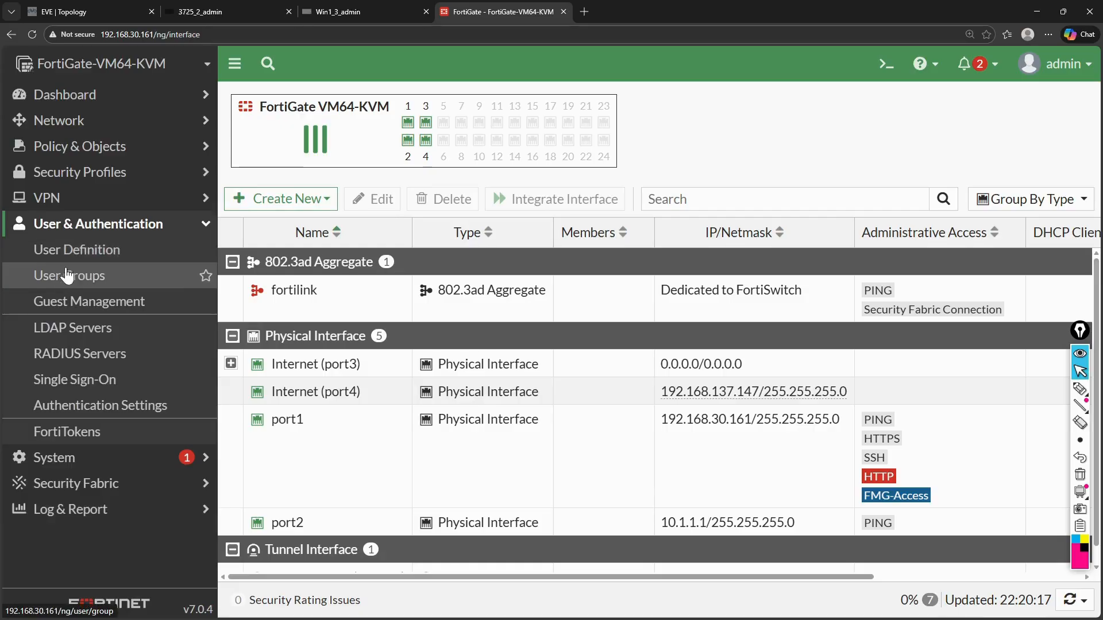
left_click(87, 280)
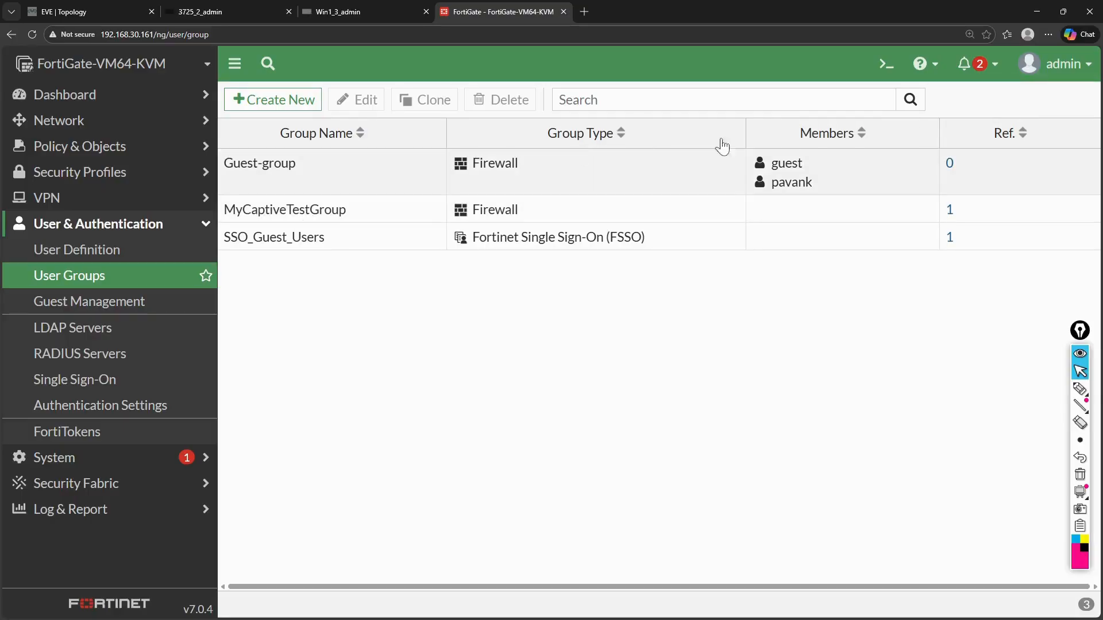
left_click(950, 211)
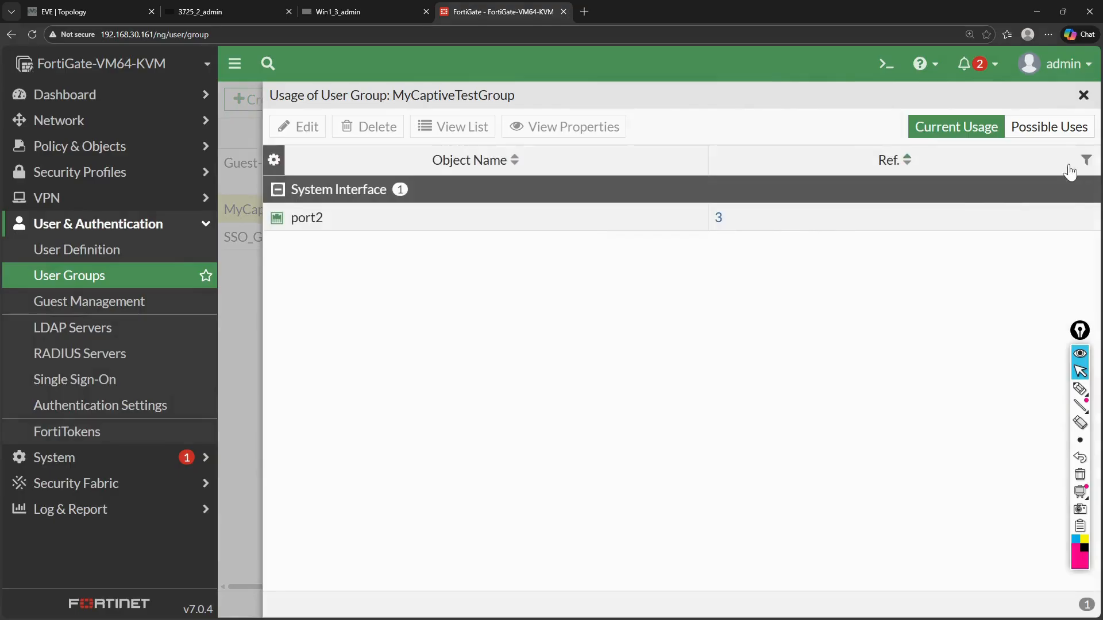
left_click(1083, 95)
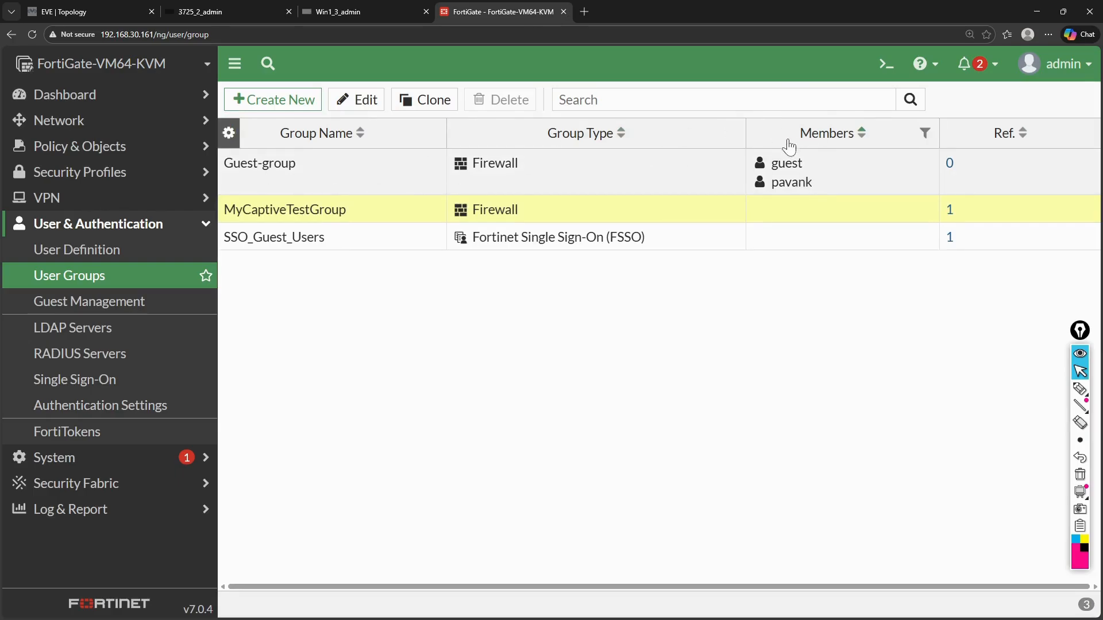
Edit MyCaptiveTestGroup, add the first listed local user that is not in Guest-group as its member, and save the group.
mouse_move(784, 189)
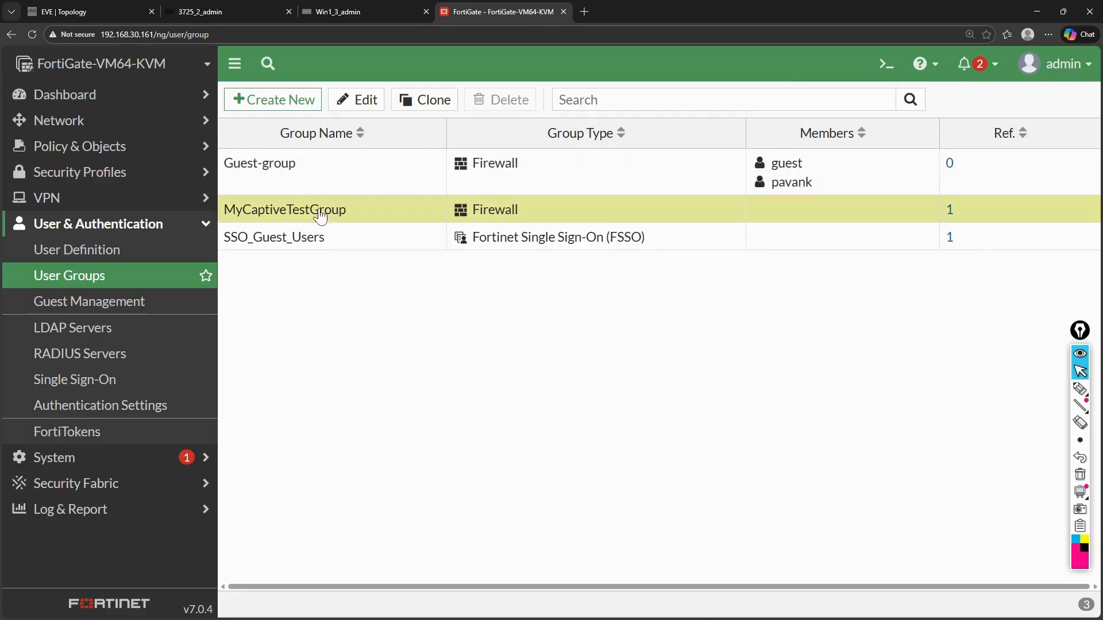
left_click(355, 101)
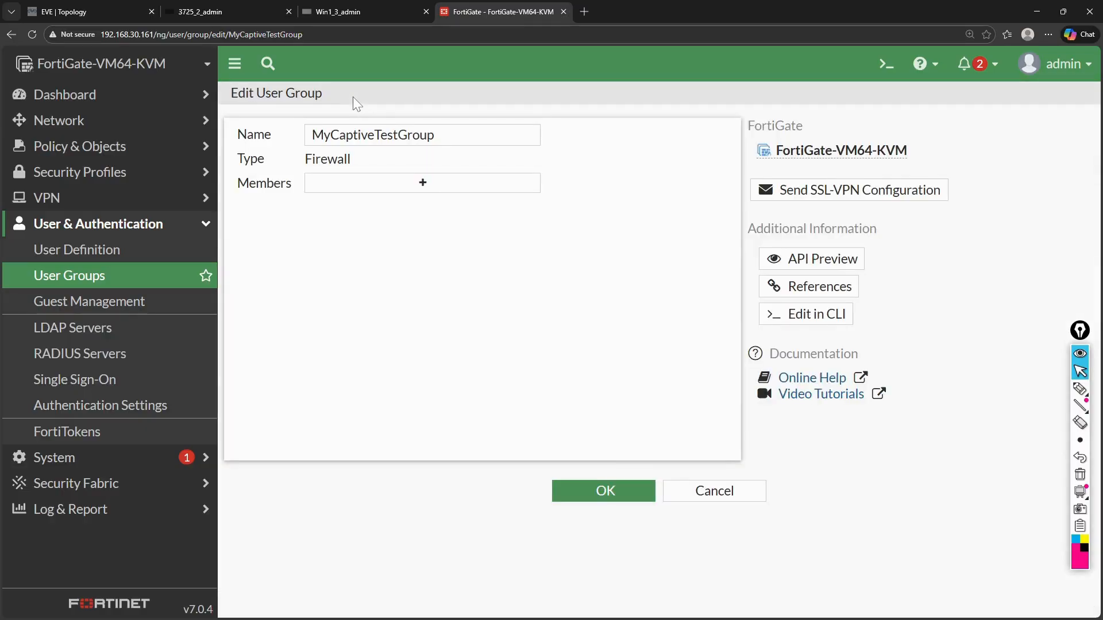
left_click(371, 194)
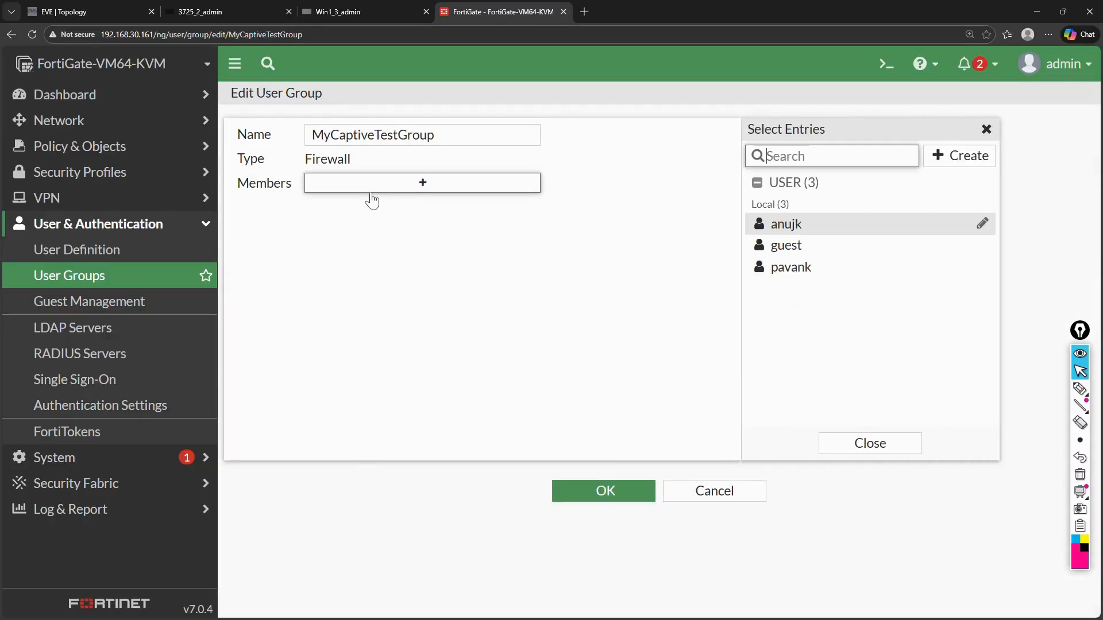
left_click(793, 226)
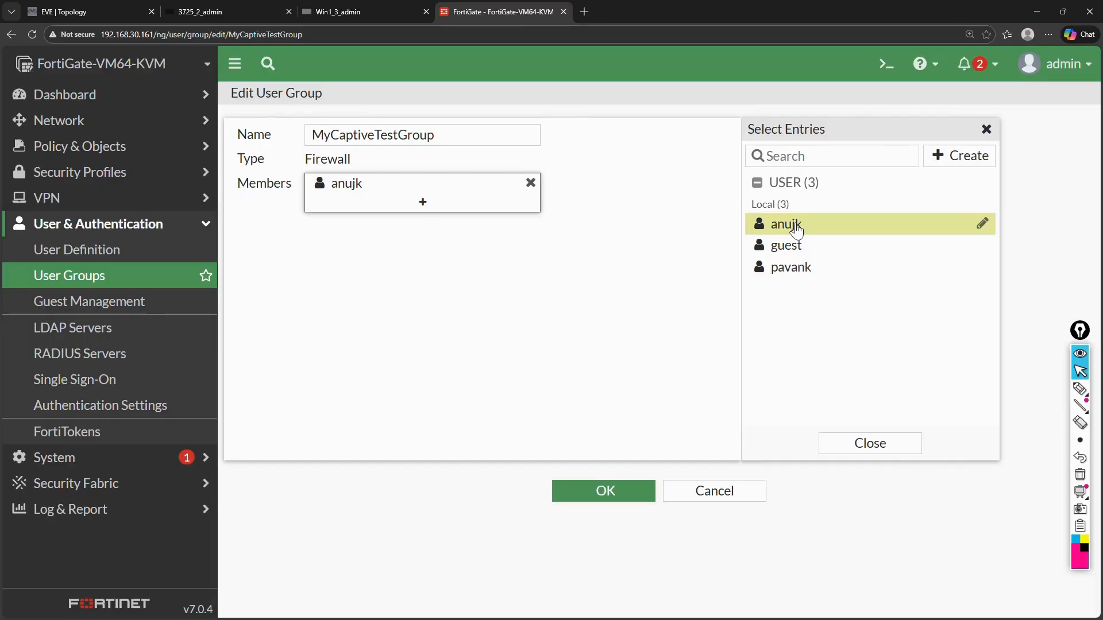
left_click(615, 493)
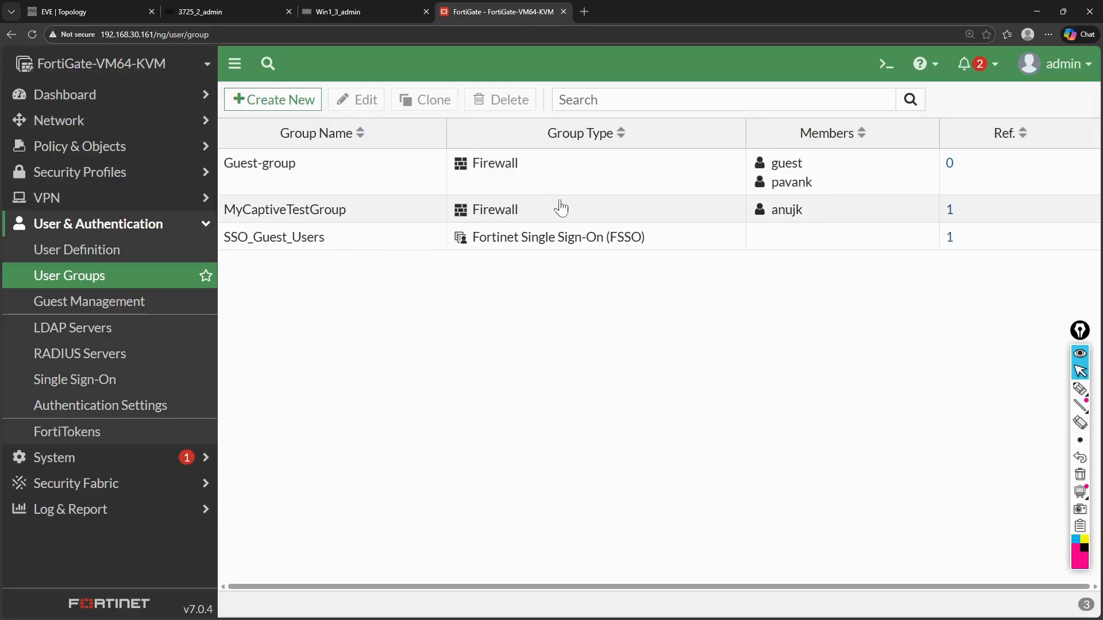
Review the local user definitions and the user types offered when creating a new user, leaving without creating one.
left_click(87, 250)
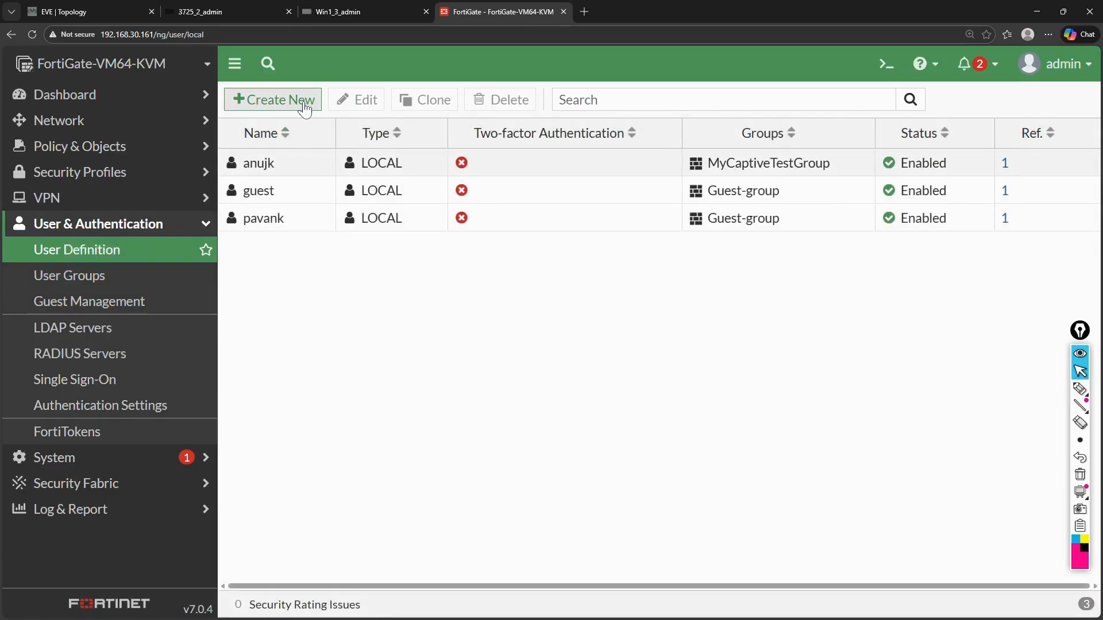
left_click(285, 104)
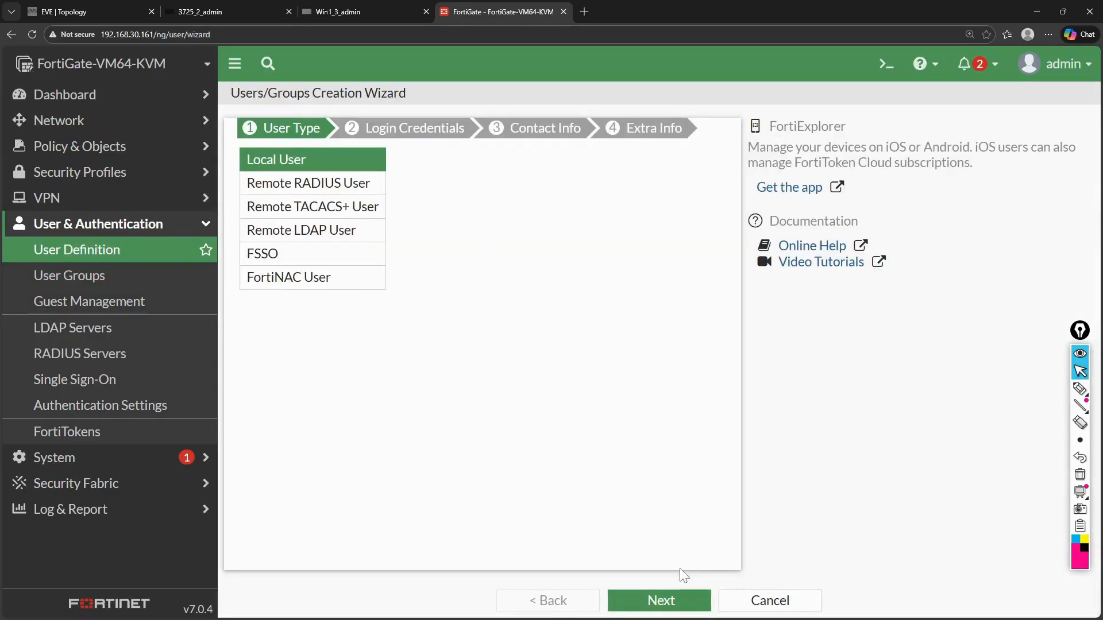
left_click(731, 600)
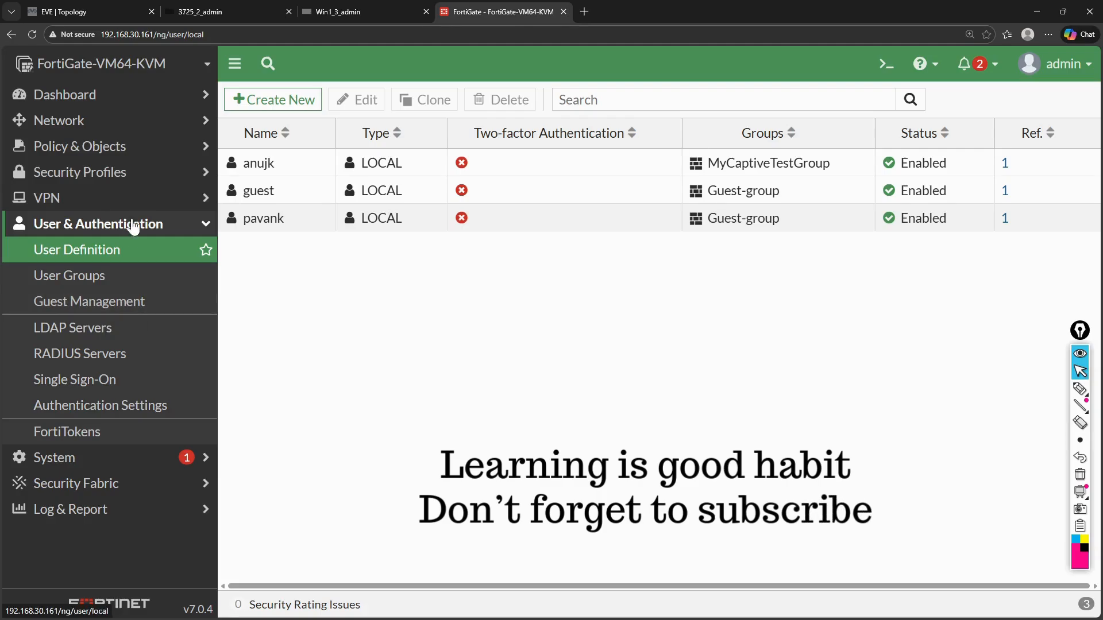
Show the firewall policies to check the Internet Access rule from port2 to port4.
left_click(146, 157)
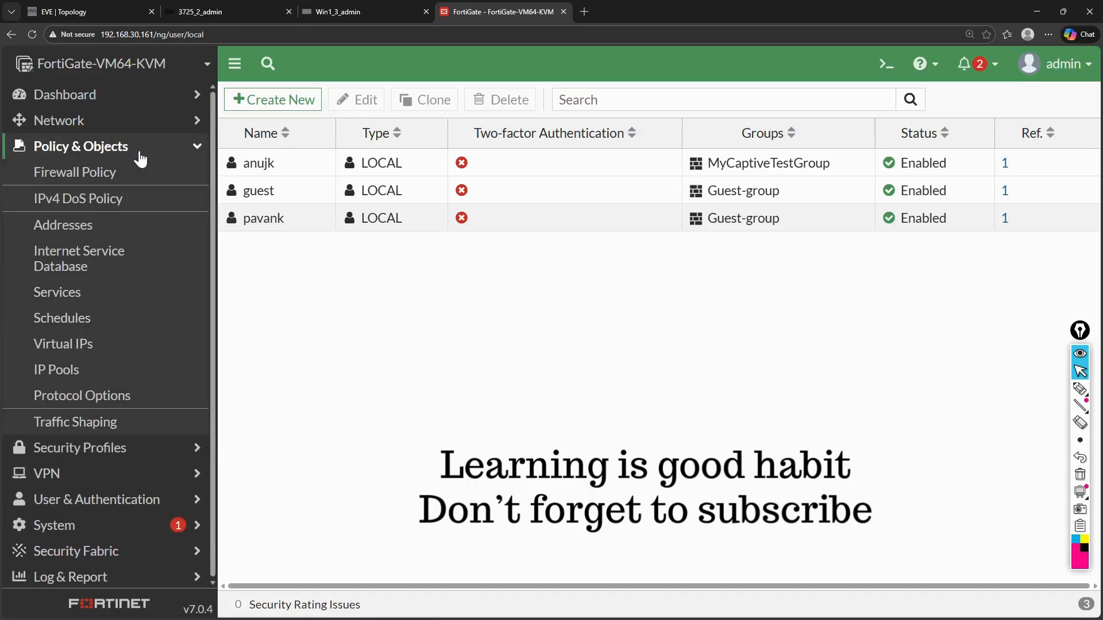
left_click(104, 179)
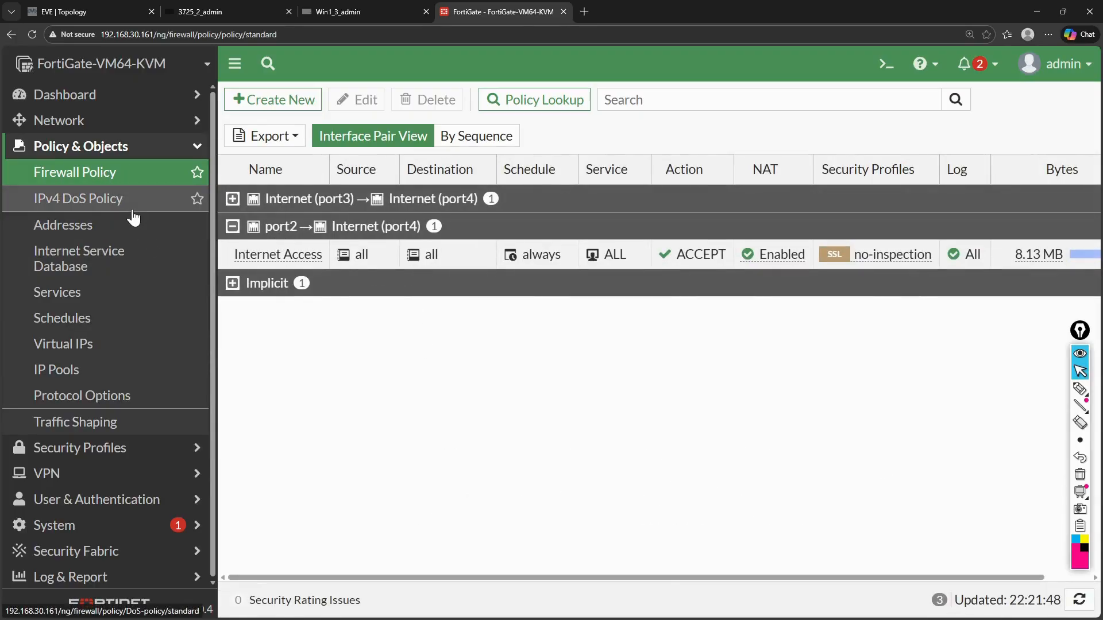
Switch to the Win1_3 client session, reconnect it and reload its Google page.
left_click(352, 15)
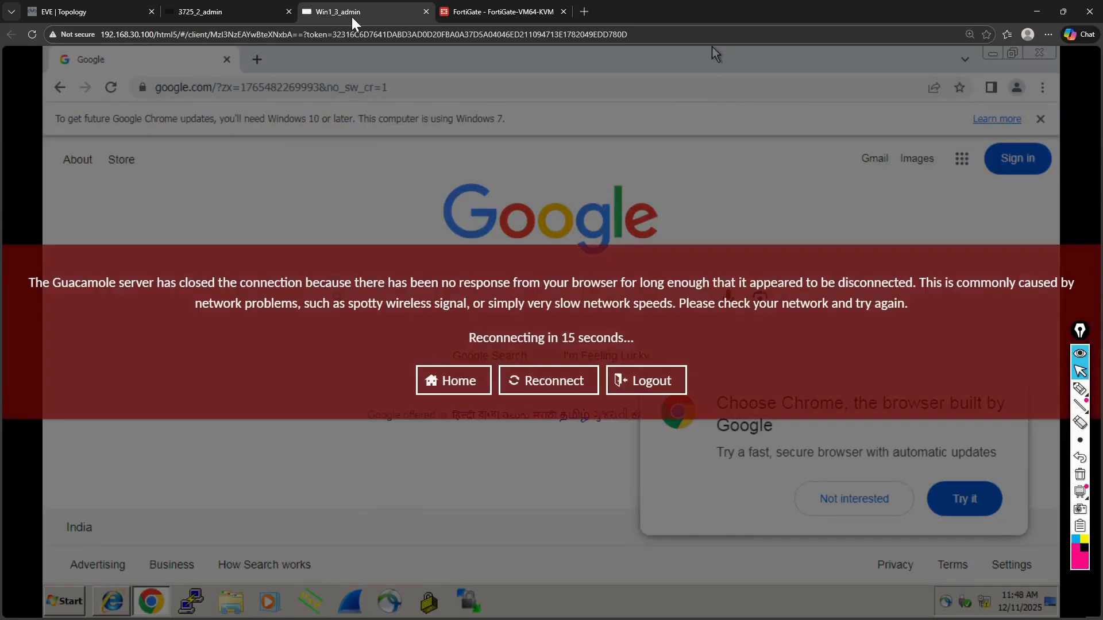
left_click(558, 386)
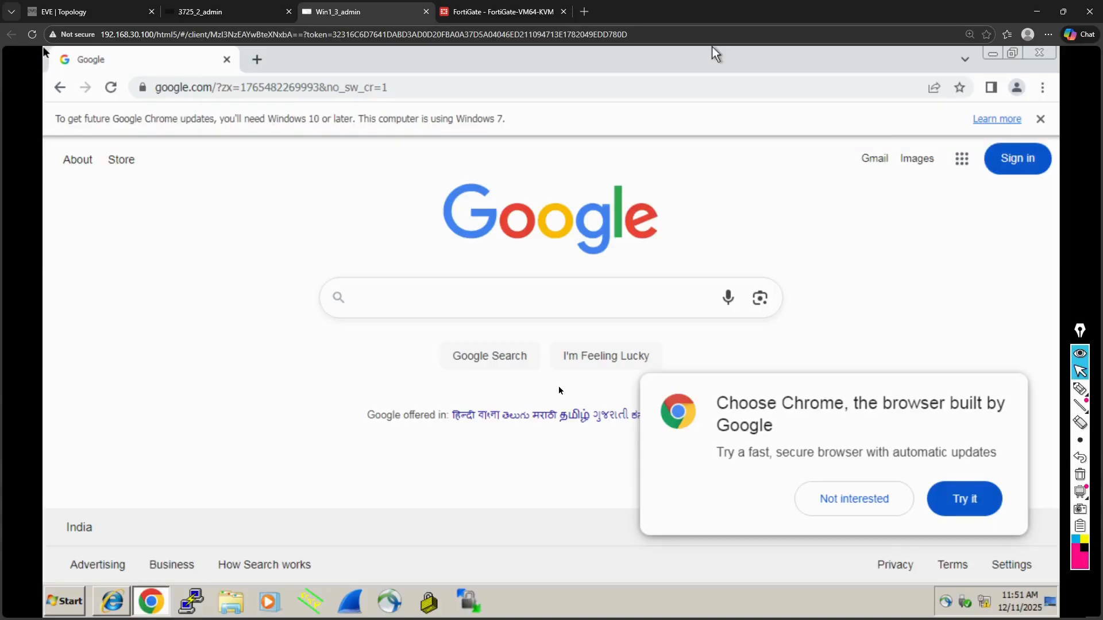
left_click(111, 88)
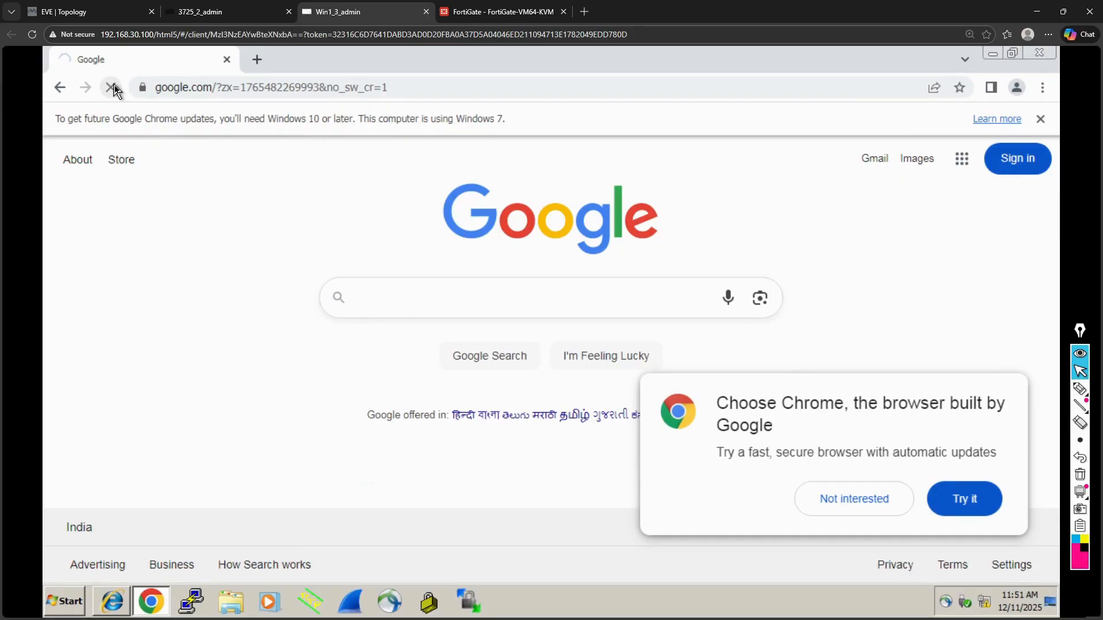
Browse to cnn.com on the client machine to trigger the captive portal.
left_click(252, 87)
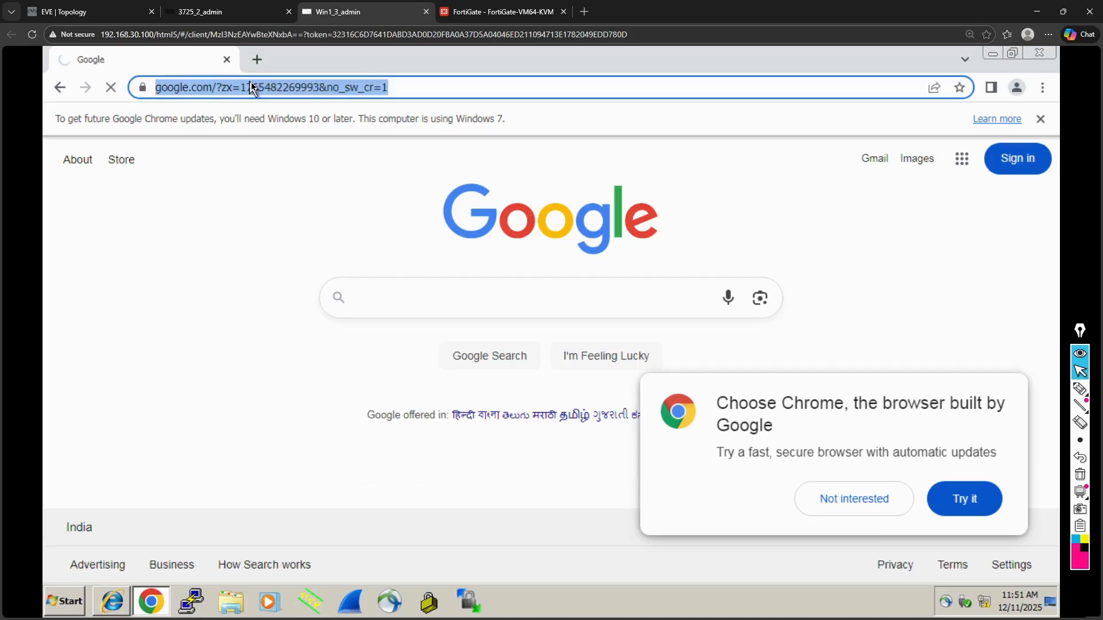
type("aaj")
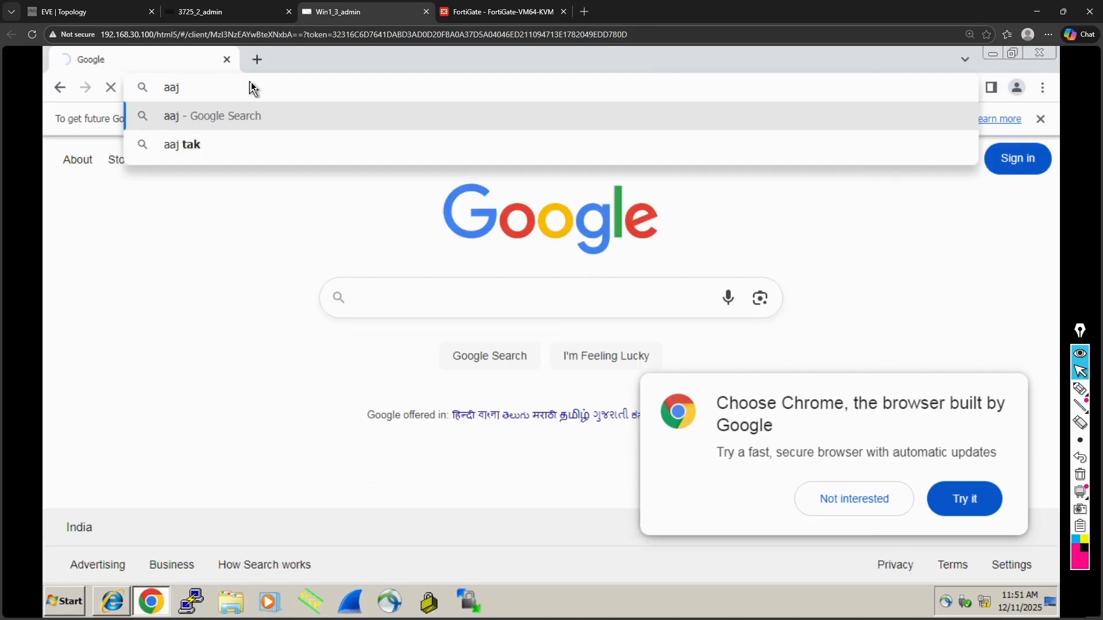
key("BackSpace")
key("BackSpace")
key("BackSpace")
type("c")
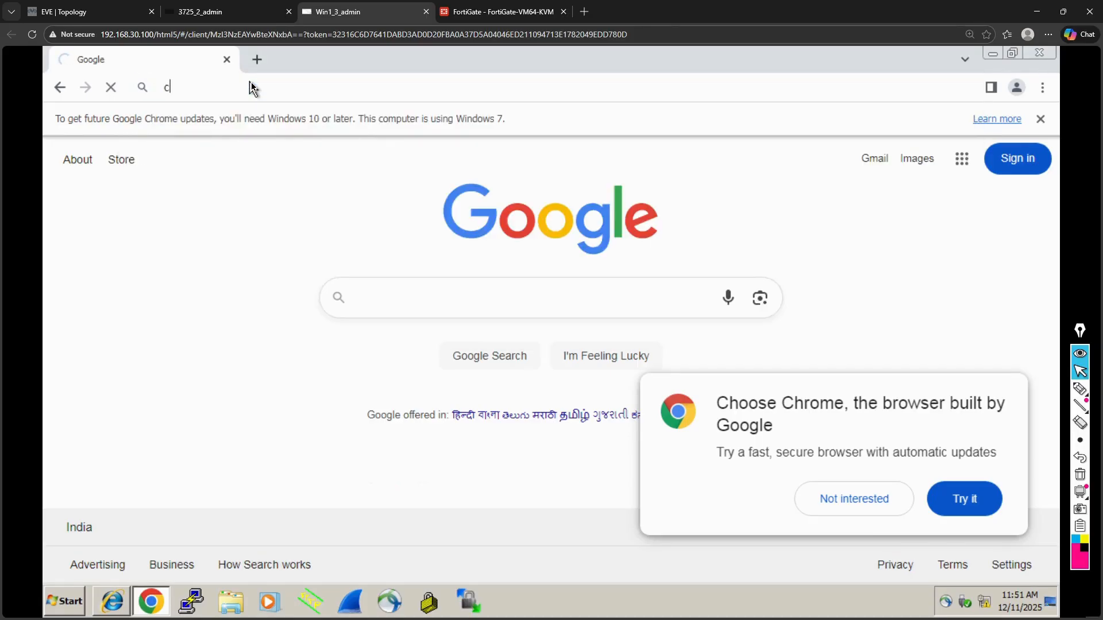
type("nn.com")
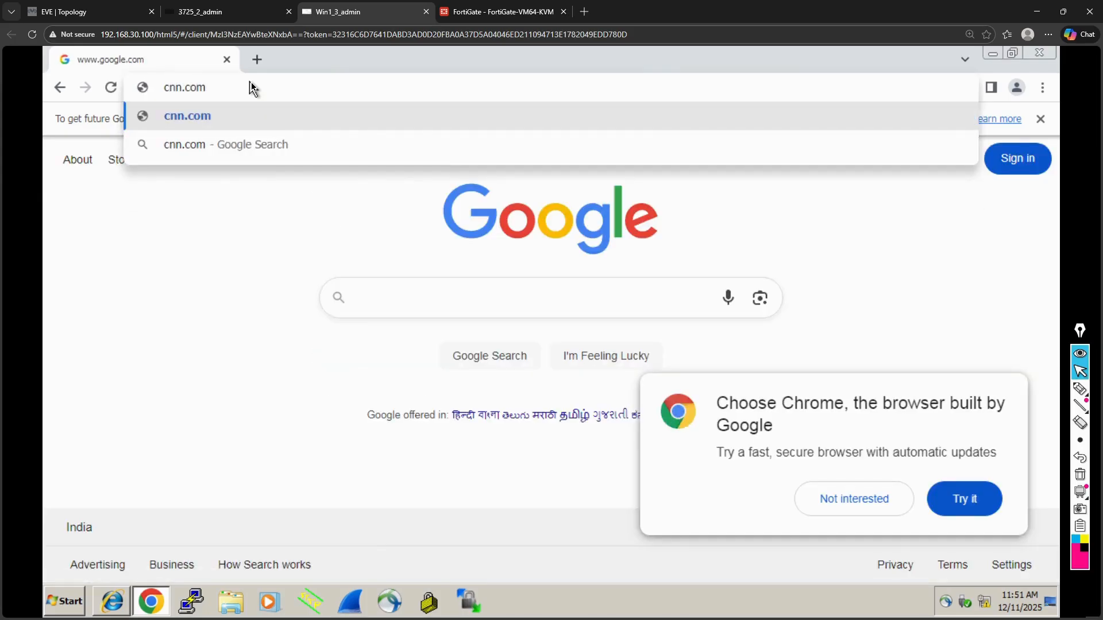
key("Return")
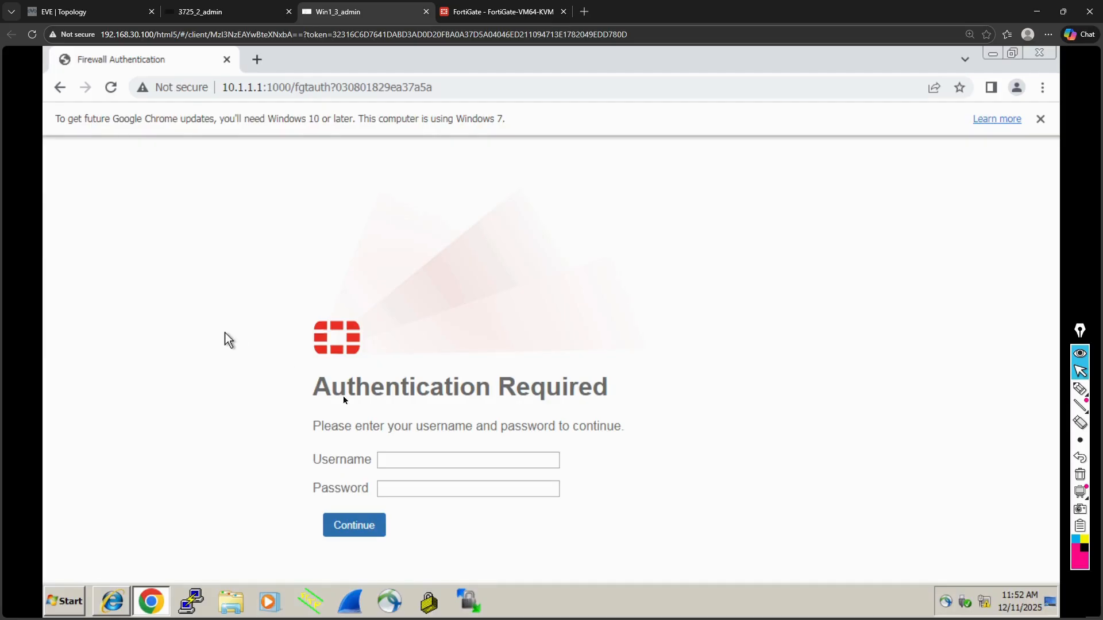
Authenticate at the captive portal with the group member's username and account password.
left_click(392, 461)
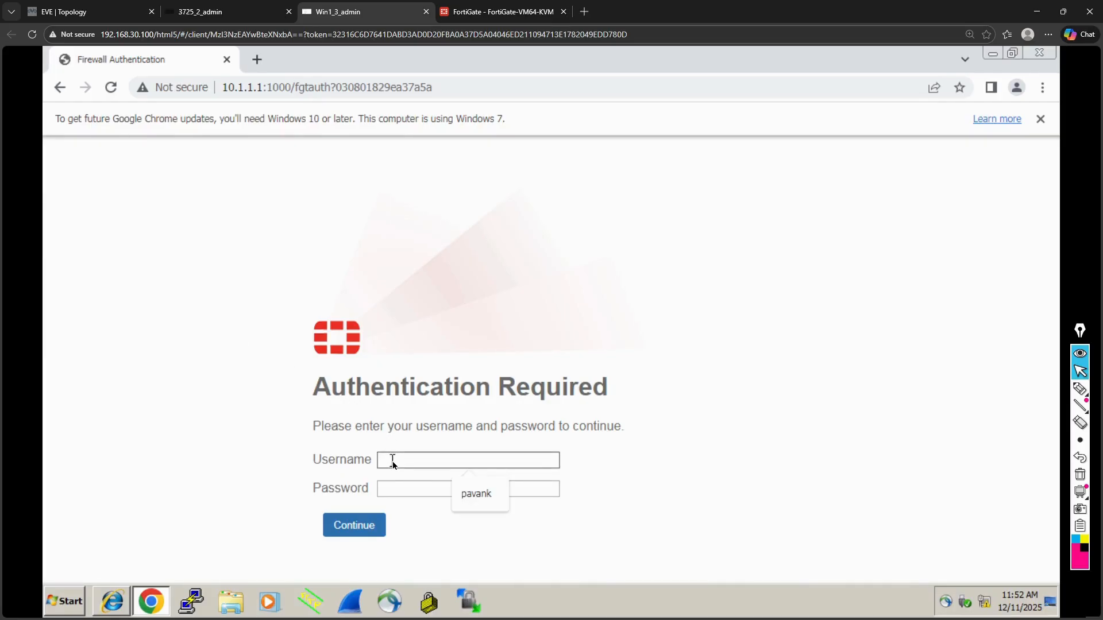
type("anujk")
left_click(401, 490)
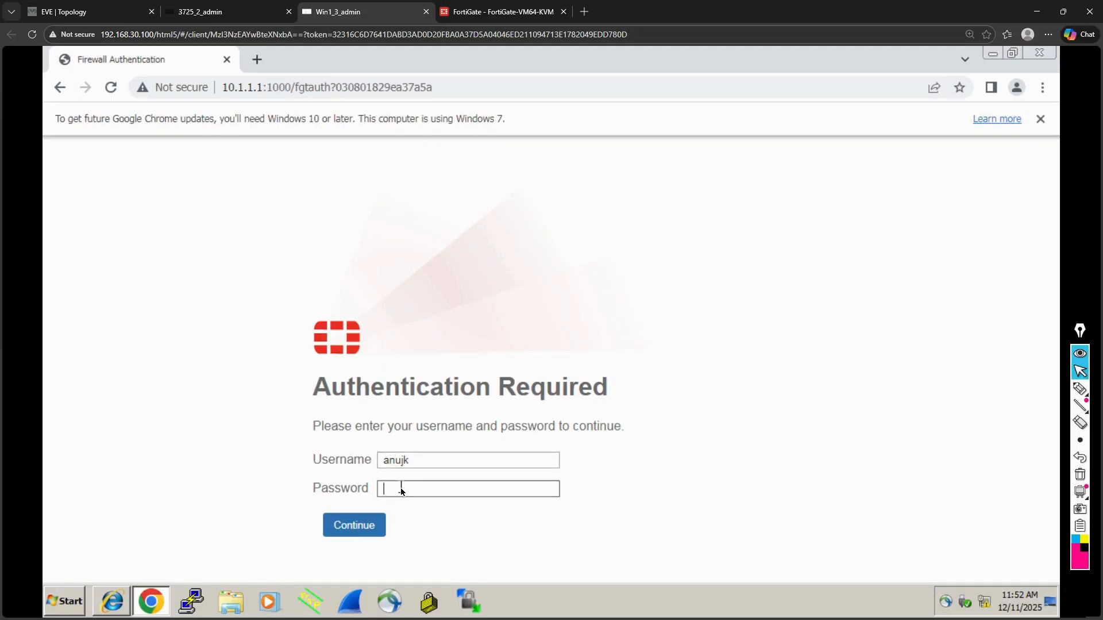
type("****")
key("BackSpace")
key("BackSpace")
key("BackSpace")
key("BackSpace")
type("***********")
left_click(364, 525)
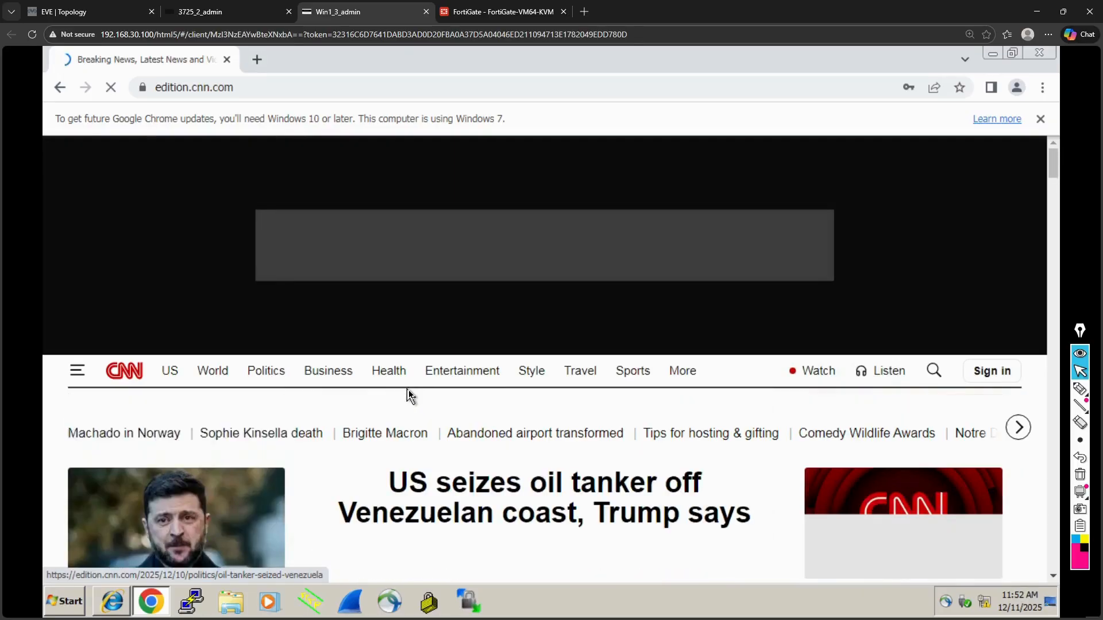
Load google.com in a new browser tab on the client to test internet access.
left_click(258, 61)
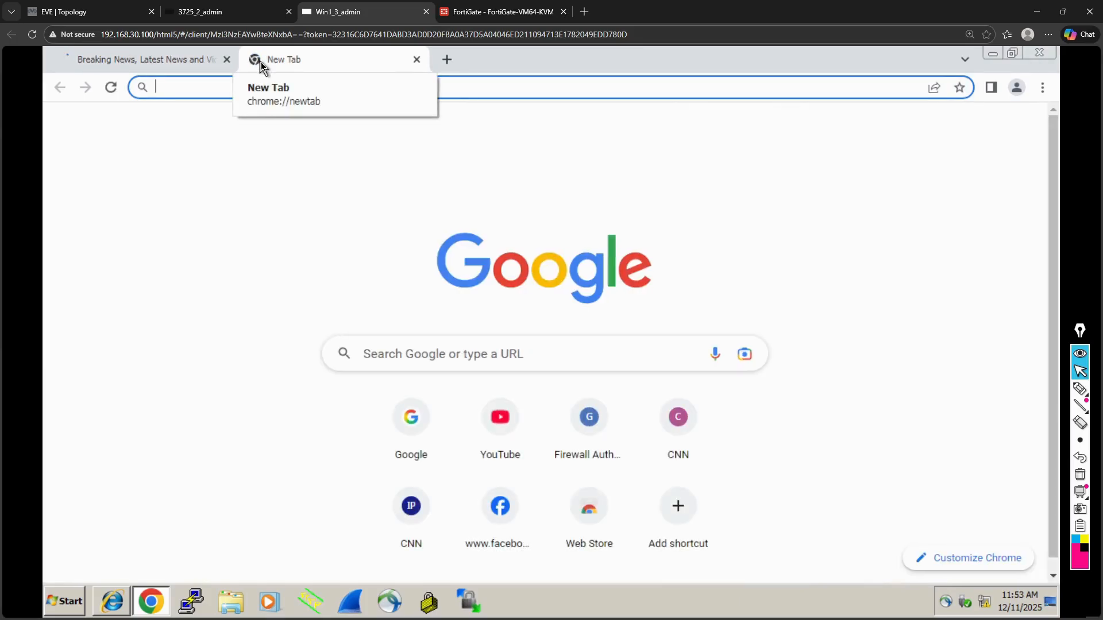
type("google.com")
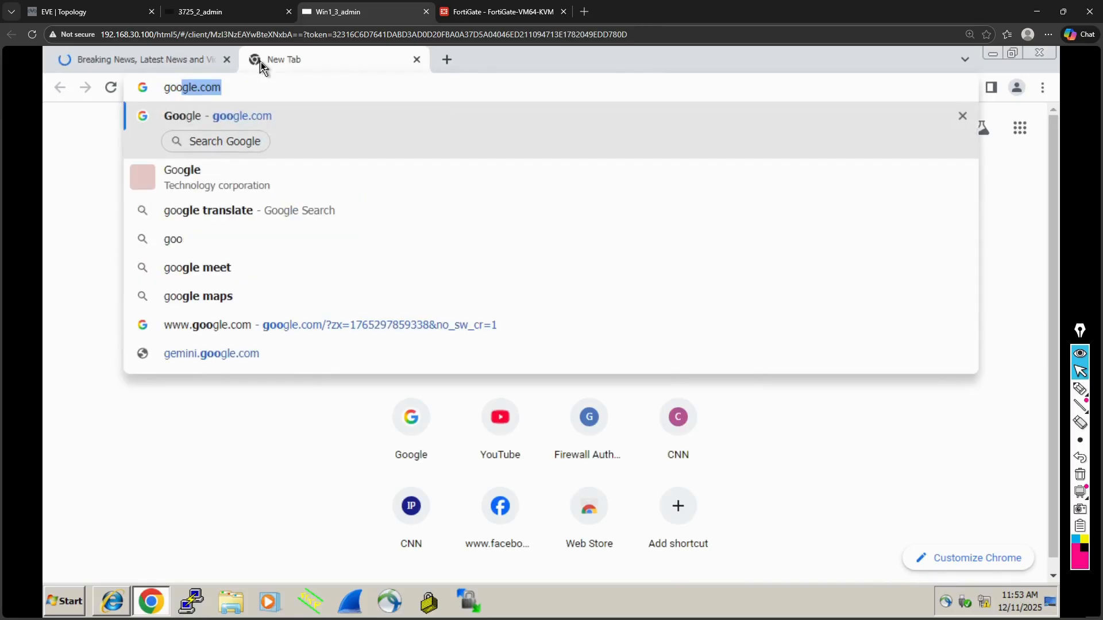
key("Return")
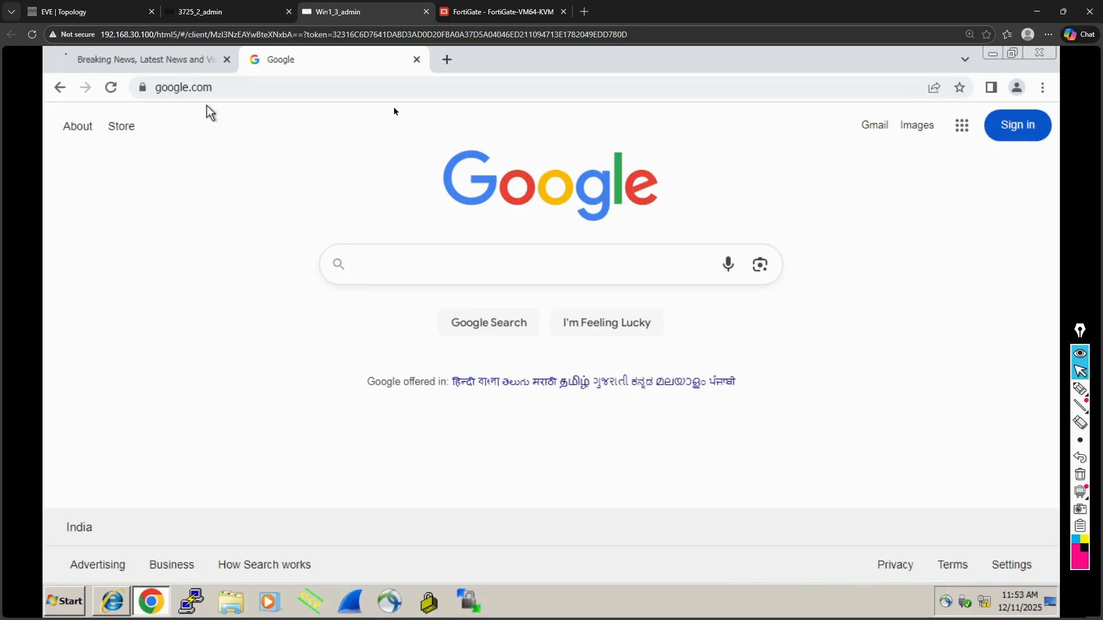
Return to the FortiGate page from the client session and load freshdeveloper.online in a new browser tab.
left_click(488, 12)
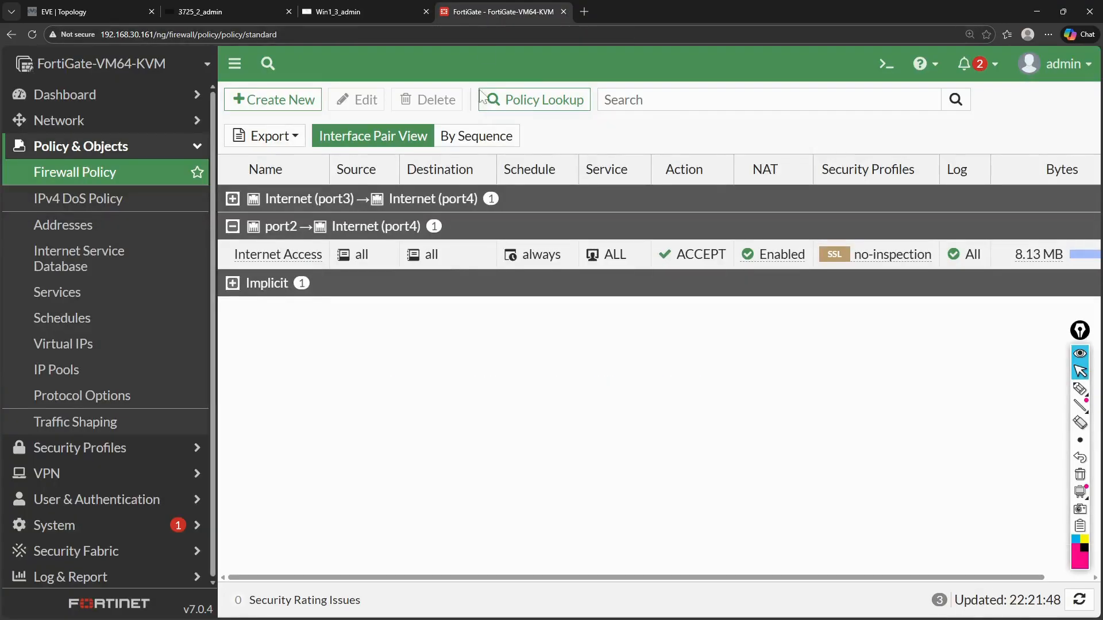
left_click(586, 13)
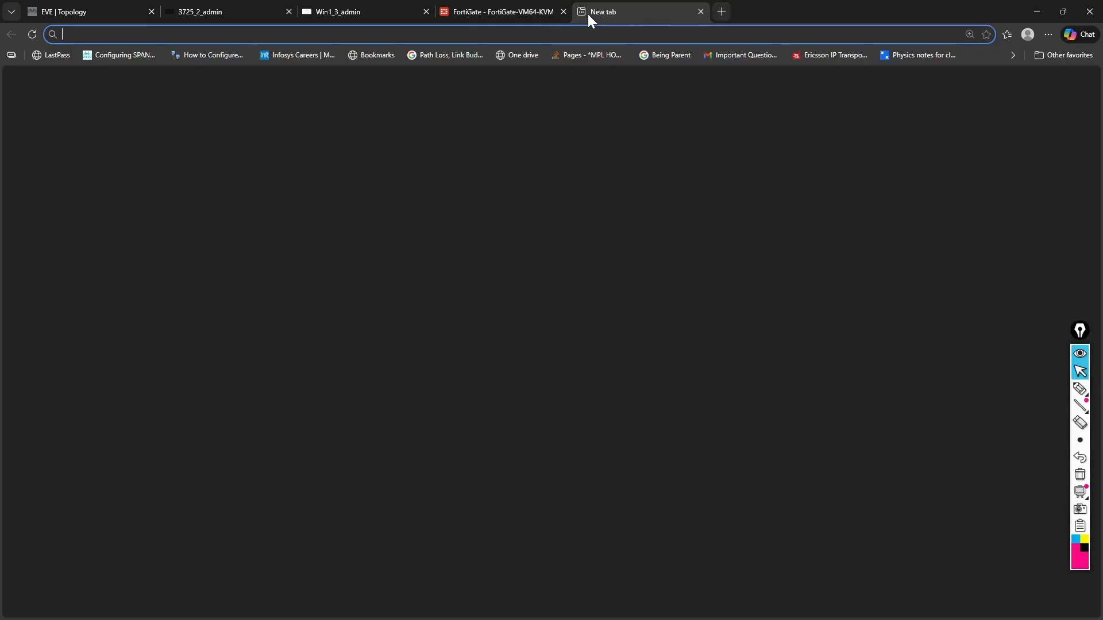
type("fre")
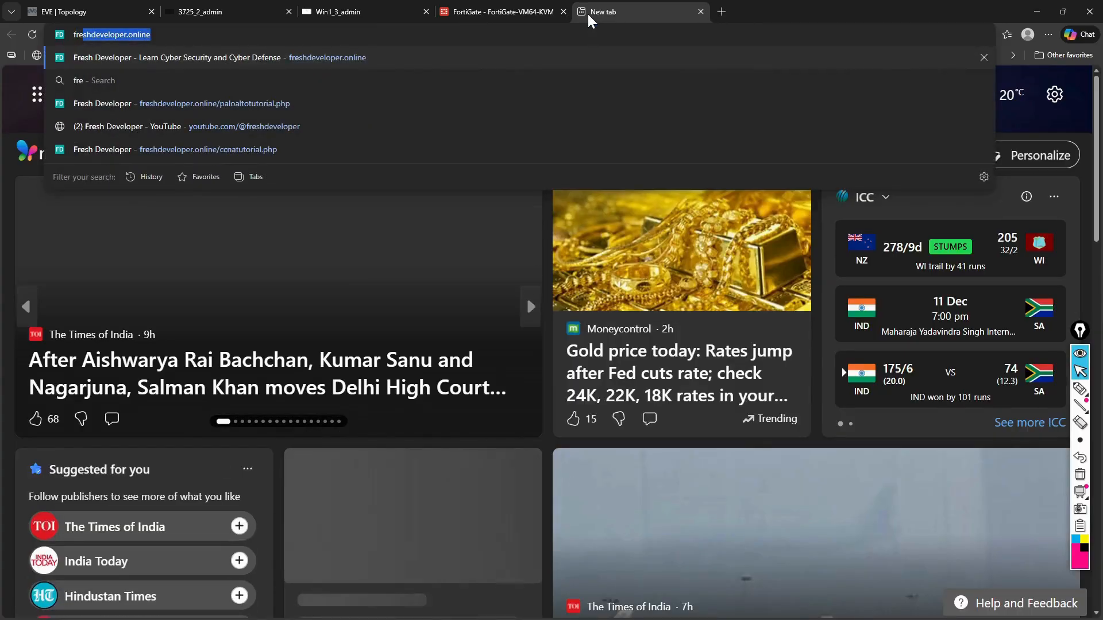
key("Return")
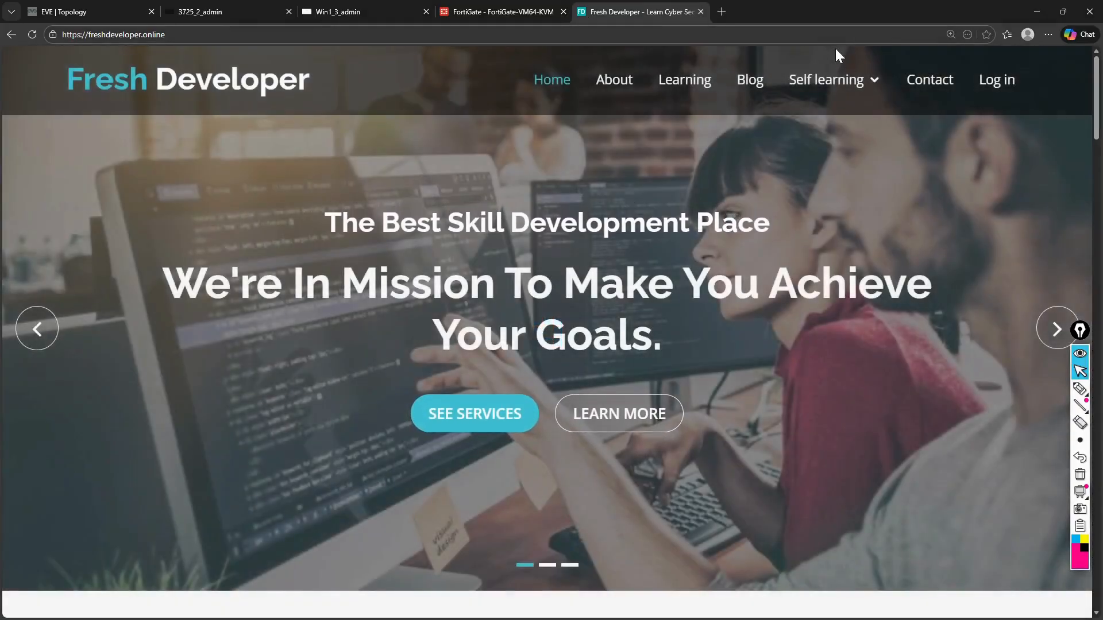
Examine the Fresh Developer site's self-learning topics and the courses presented on its home page.
mouse_move(844, 81)
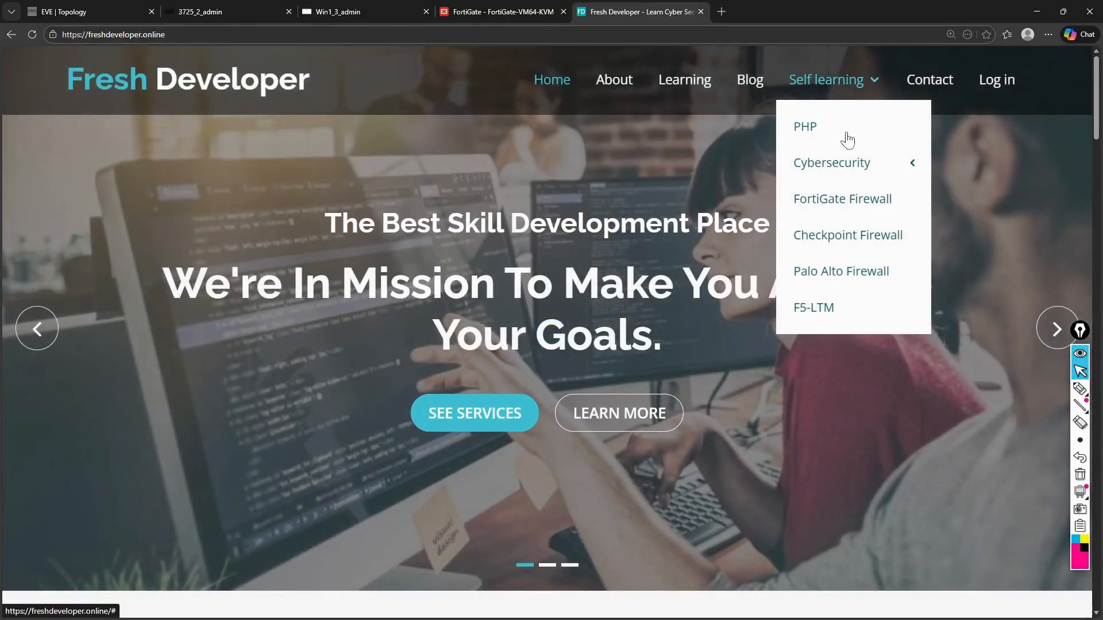
mouse_move(846, 172)
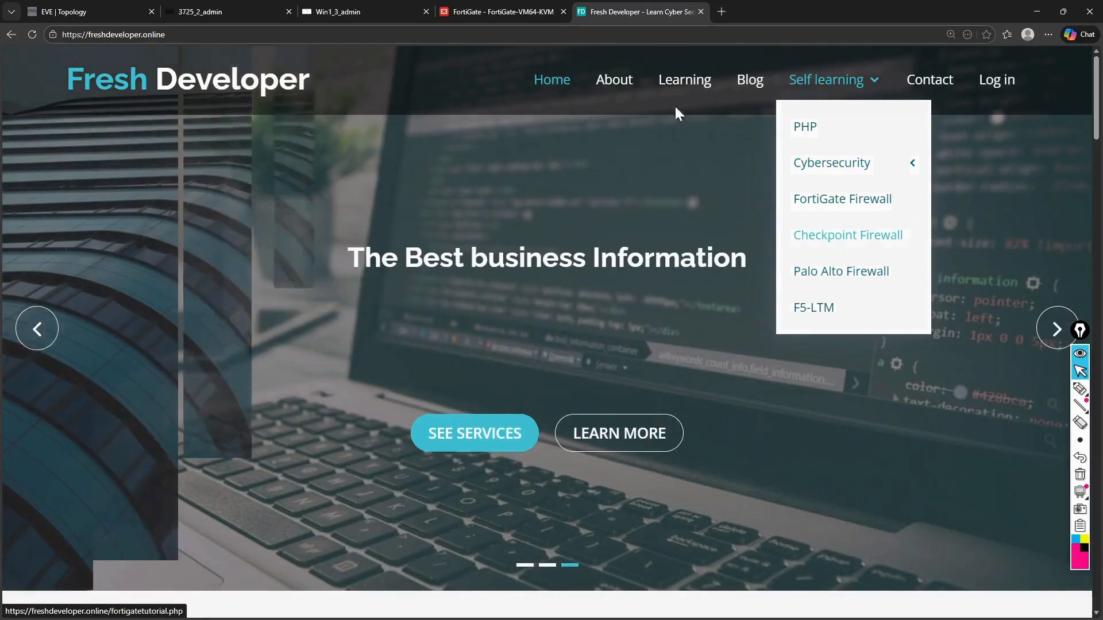
scroll(652, 104, "down", 12)
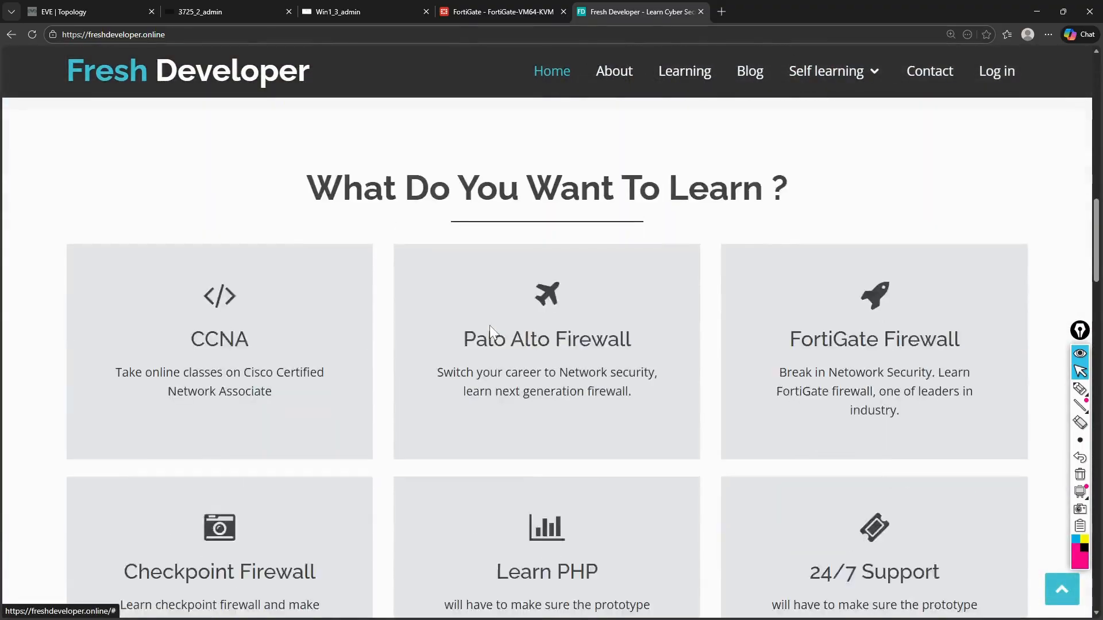
scroll(490, 325, "down", 3)
scroll(489, 325, "up", 1)
scroll(489, 326, "down", 2)
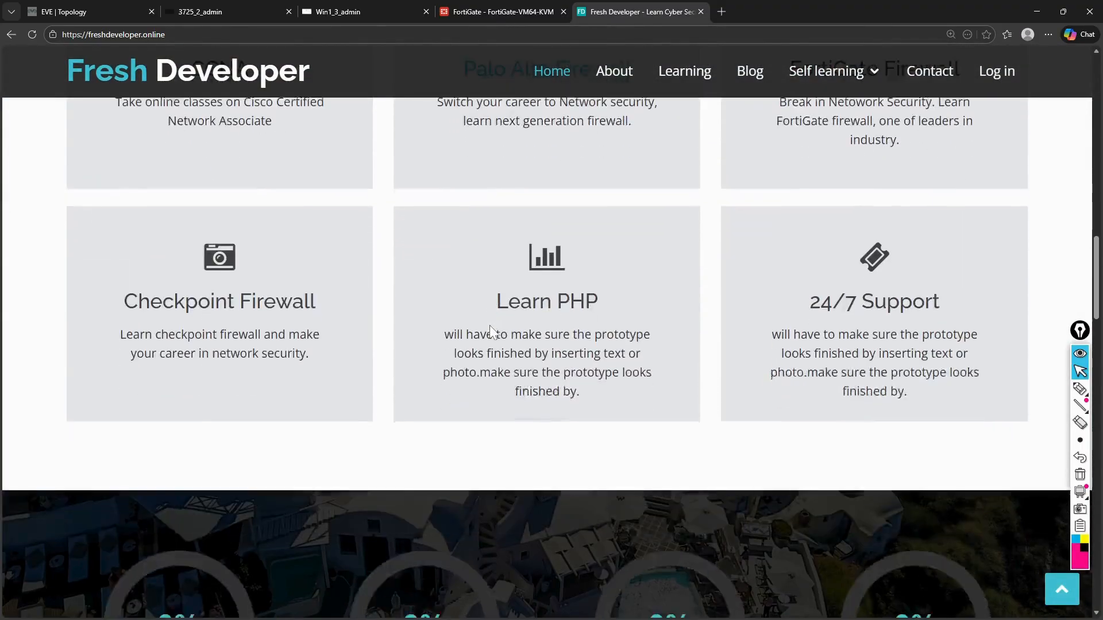
scroll(490, 325, "down", 1)
scroll(489, 325, "up", 8)
scroll(489, 325, "down", 6)
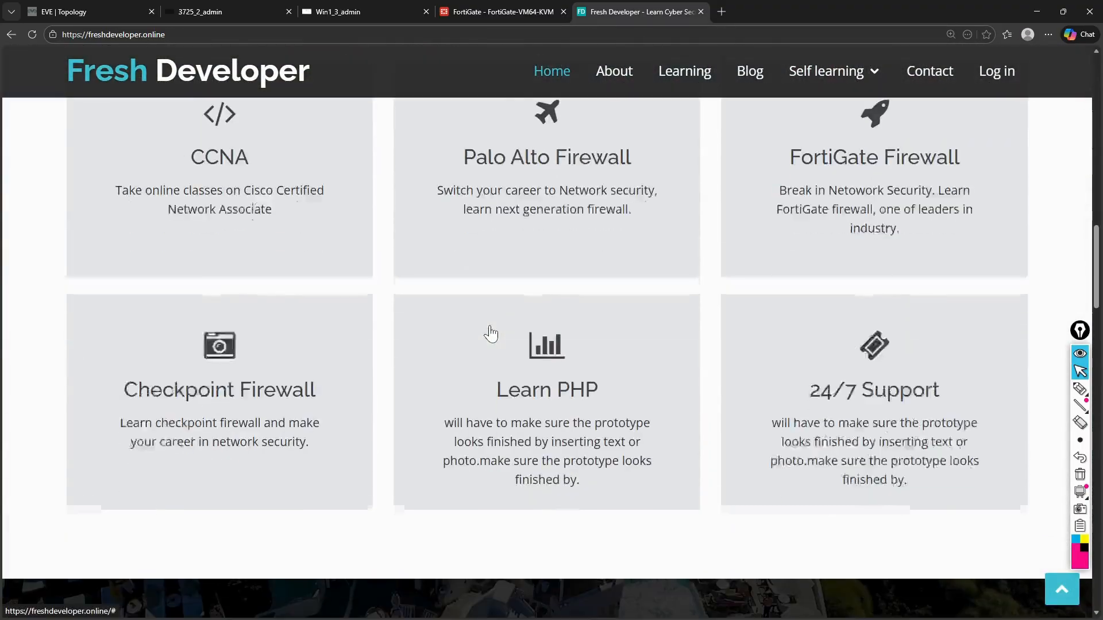
scroll(490, 333, "down", 4)
scroll(490, 333, "up", 12)
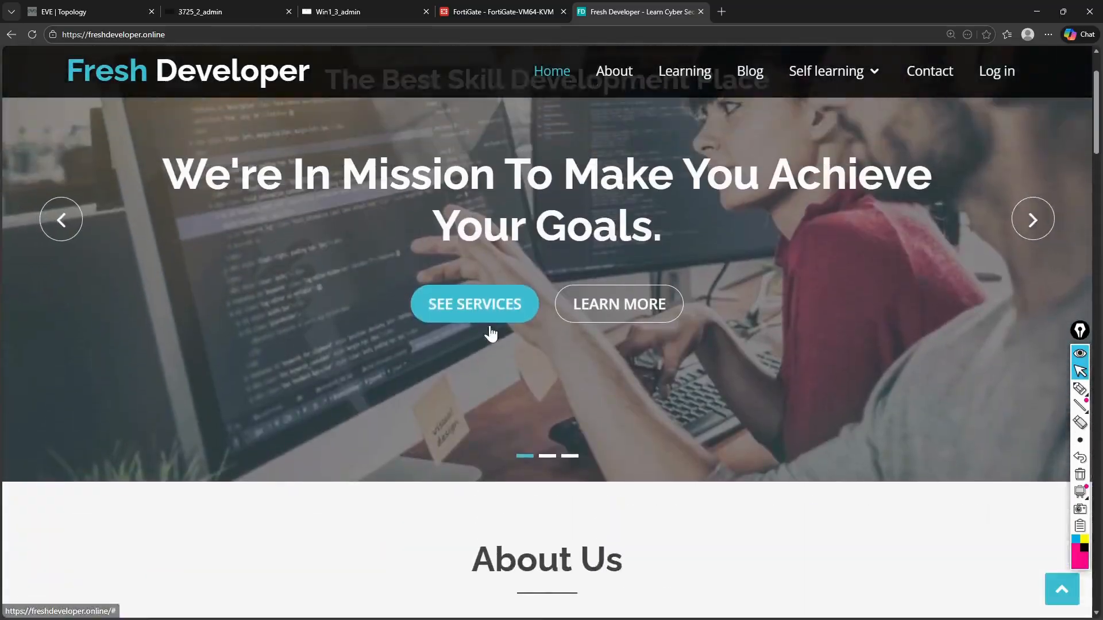
scroll(490, 333, "up", 3)
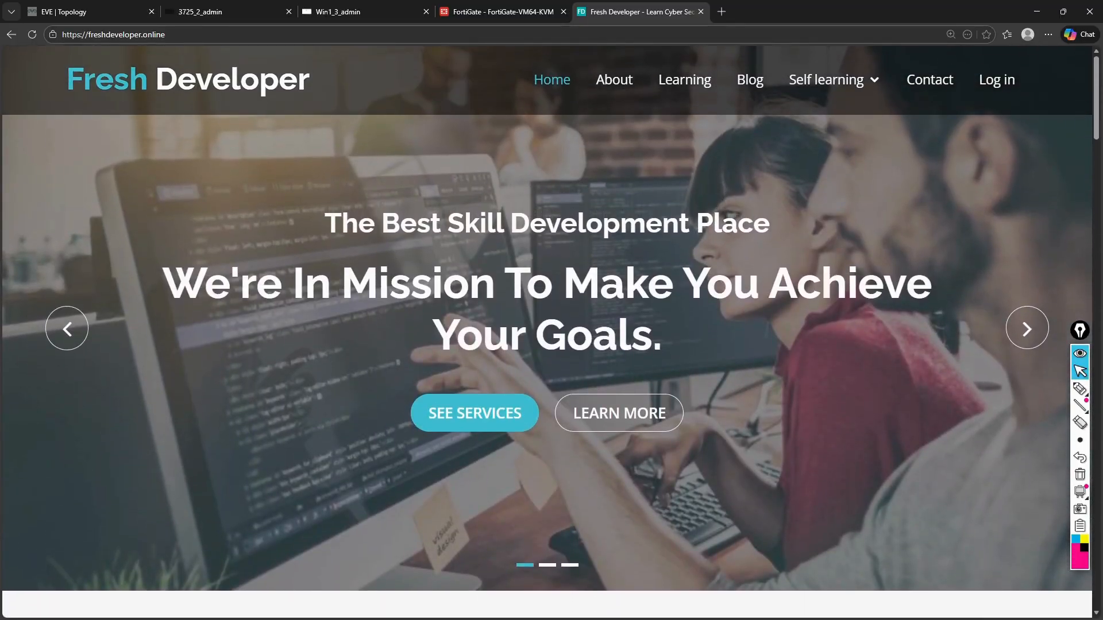